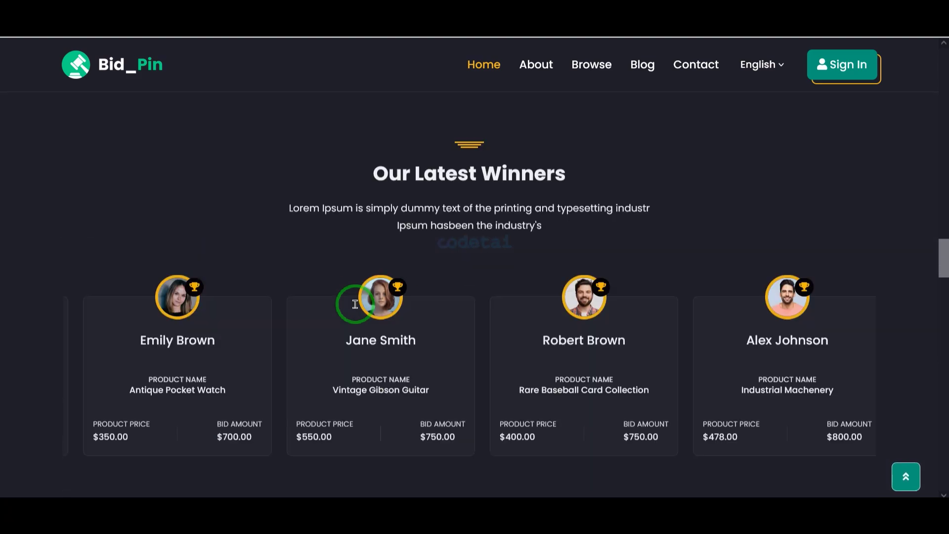
Scroll through the homepage's categories, live auctions and winners sections
scroll(358, 309, "down", 20)
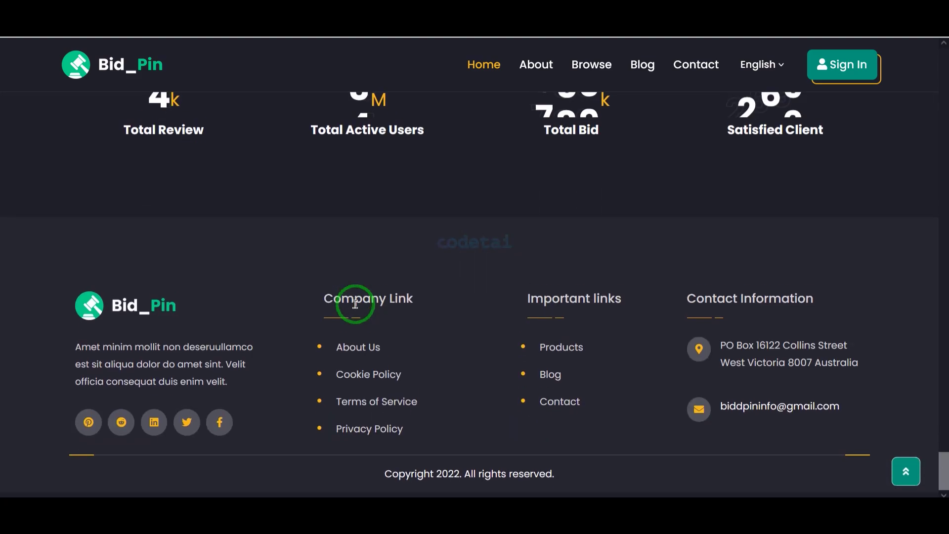
key("Home")
scroll(483, 306, "down", 8)
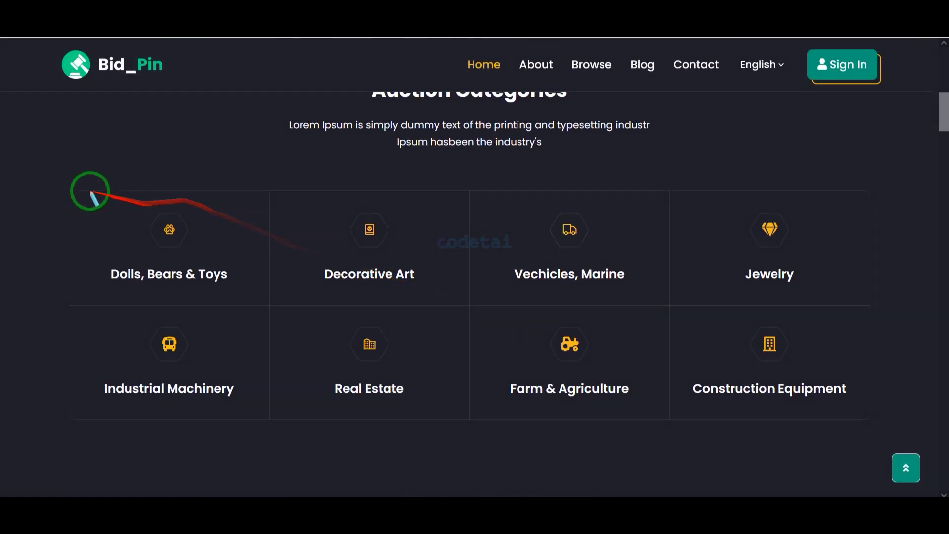
mouse_move(203, 216)
left_mouse_down()
mouse_move(742, 415)
mouse_move(886, 439)
left_mouse_up()
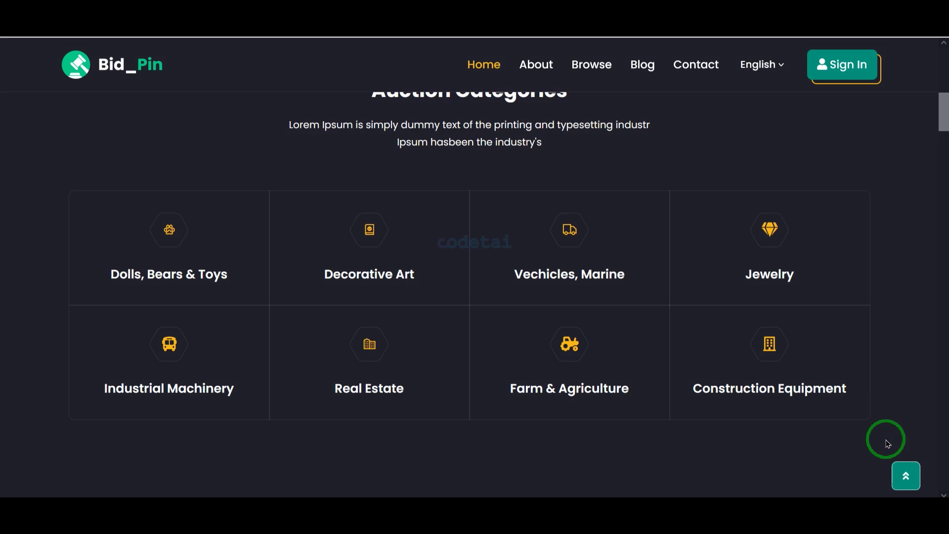
scroll(886, 439, "down", 8)
mouse_move(858, 435)
left_mouse_down()
mouse_move(80, 149)
mouse_move(727, 495)
mouse_move(873, 440)
mouse_move(884, 452)
mouse_move(106, 434)
left_mouse_up()
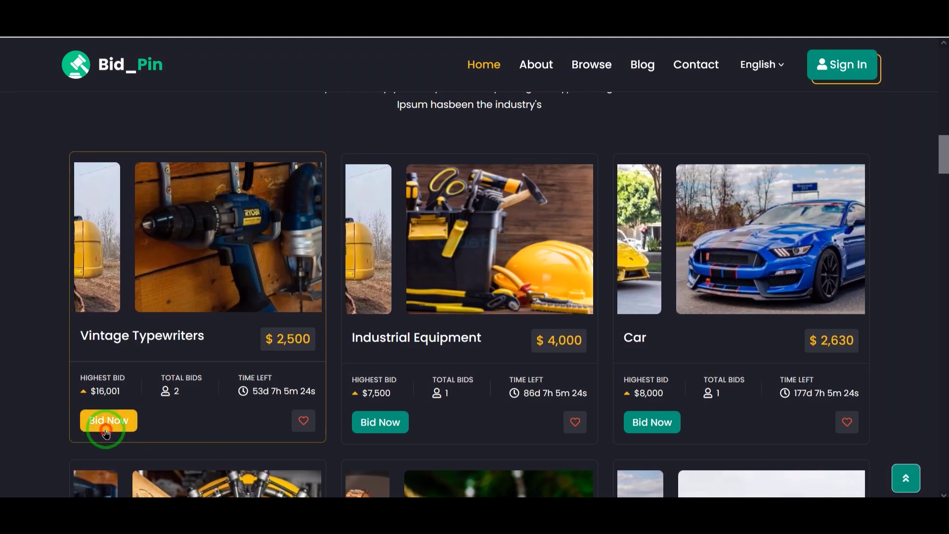
Try bidding on Vintage Typewriters, dismiss the login prompt, and return to the hero banner
left_click(106, 434)
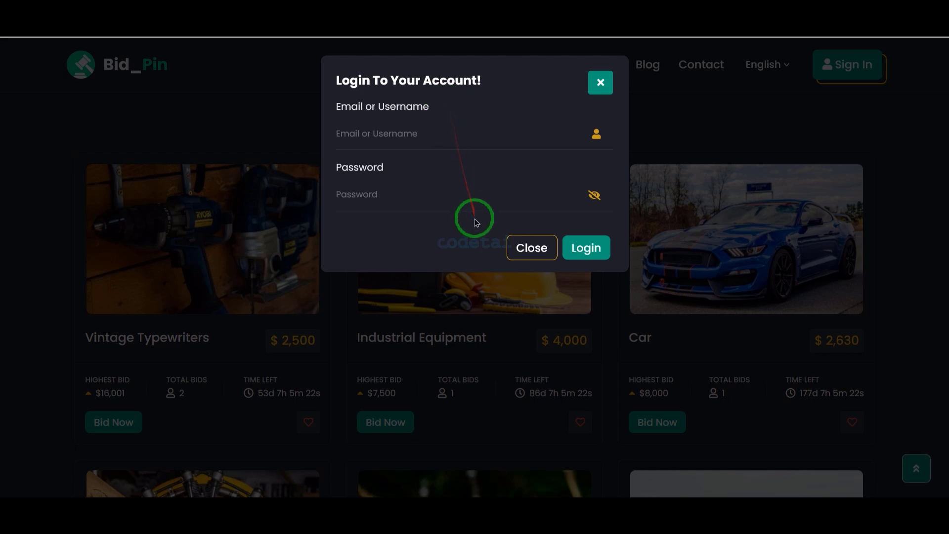
left_click(527, 243)
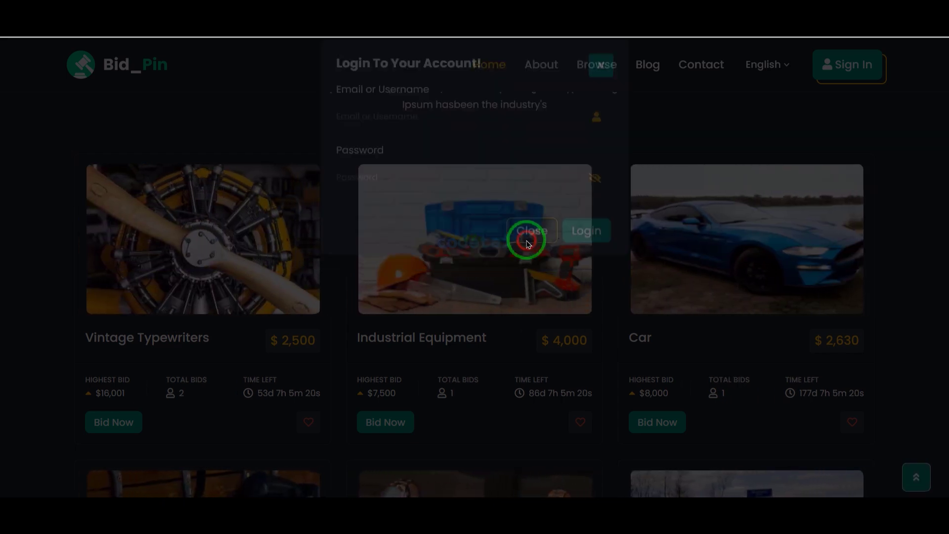
scroll(462, 416, "down", 10)
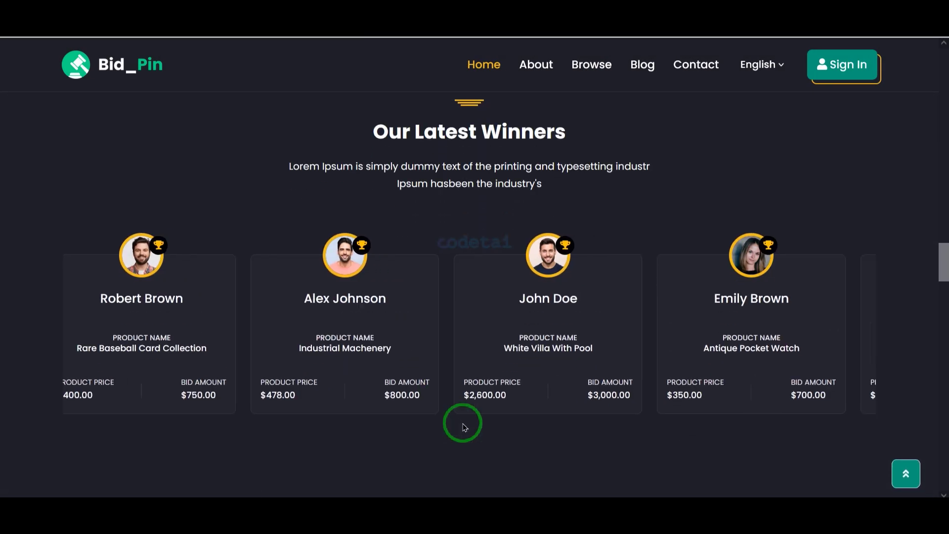
mouse_move(30, 214)
left_mouse_down()
mouse_move(448, 305)
mouse_move(879, 434)
left_mouse_up()
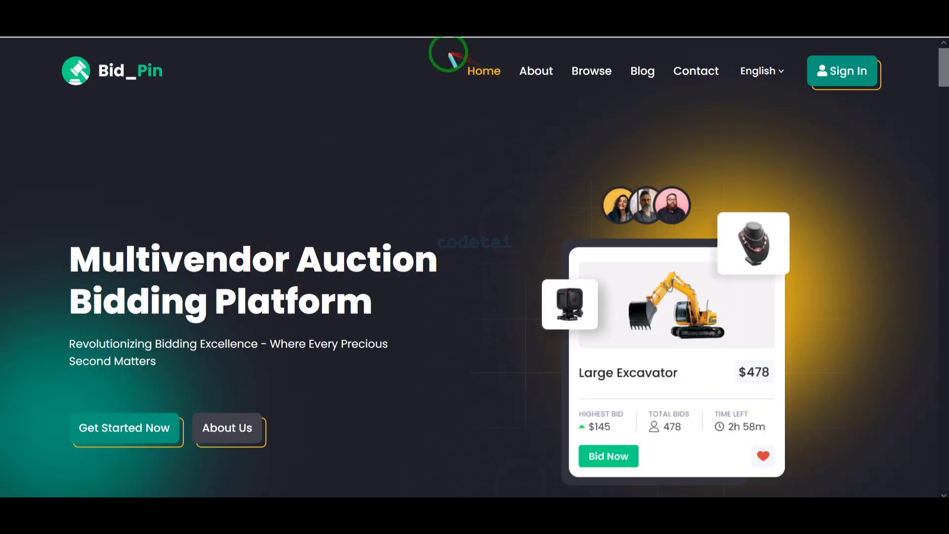
mouse_move(448, 54)
left_mouse_down()
mouse_move(682, 61)
mouse_move(777, 90)
left_mouse_up()
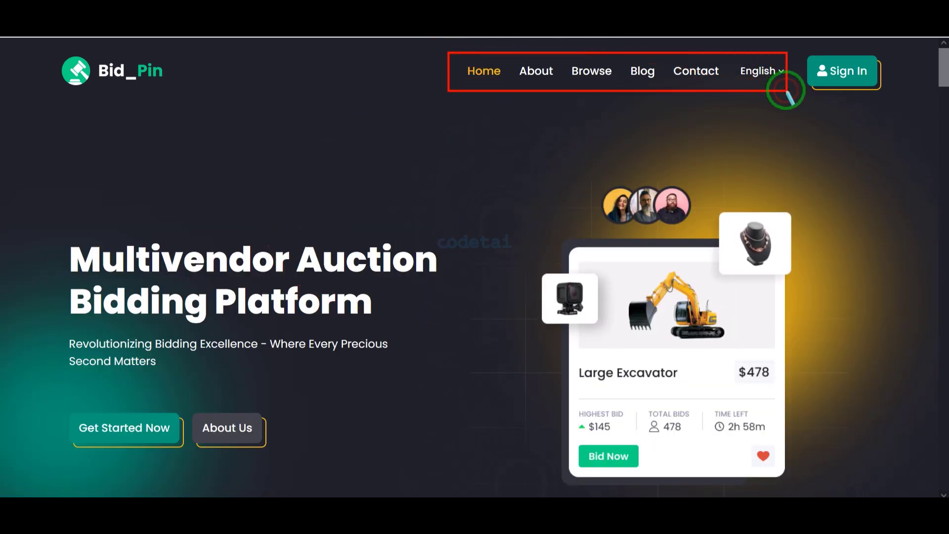
Go to the account Sign In page and scroll through it
key("Escape")
left_click(859, 82)
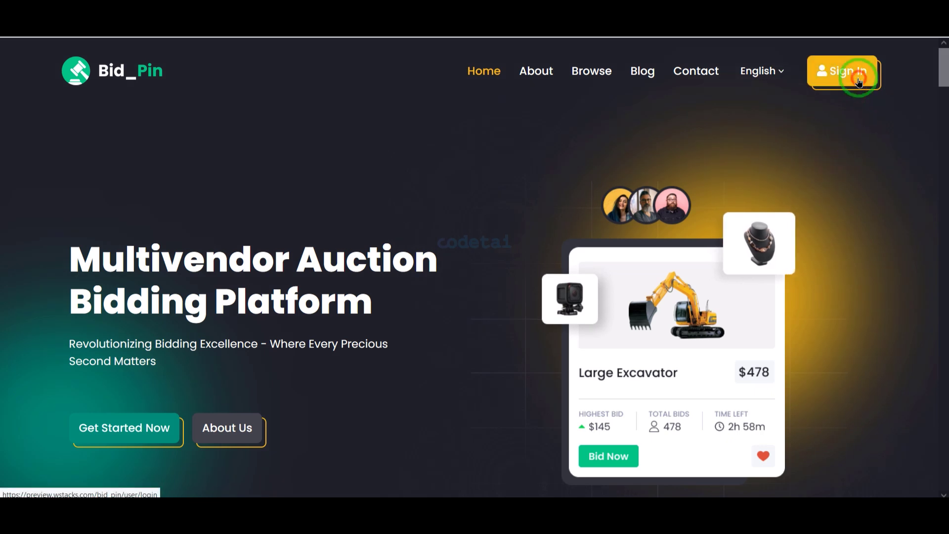
scroll(657, 250, "down", 4)
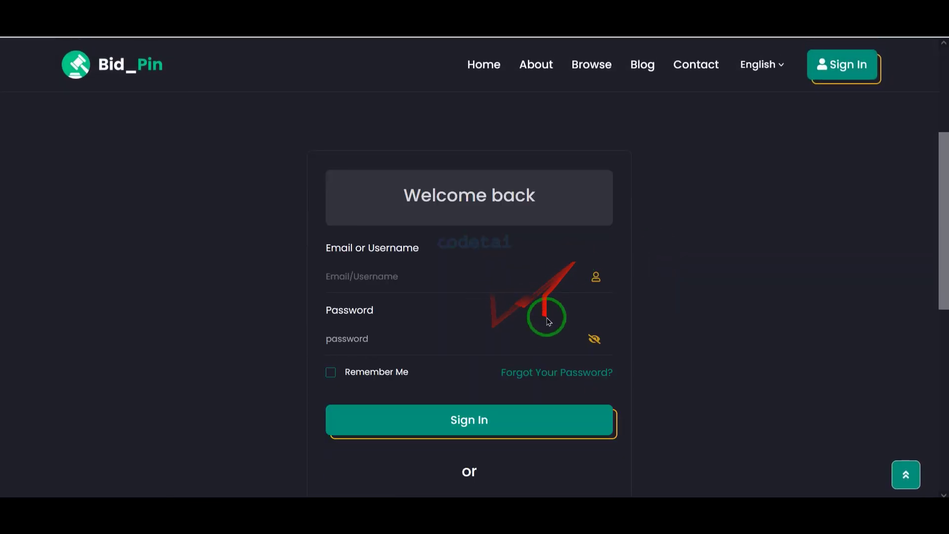
scroll(539, 346, "down", 4)
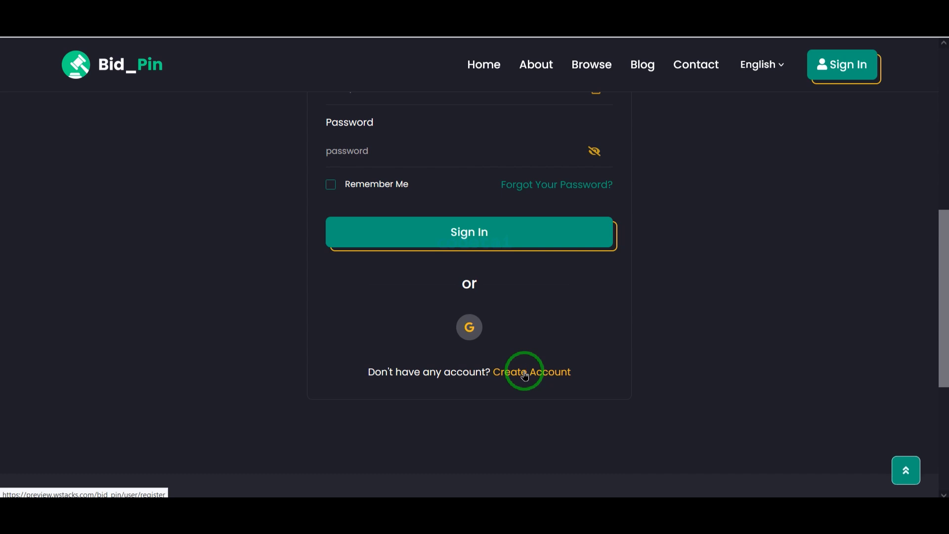
Visit the 'Sign Up Your Account' registration page, then go back to the 'Welcome back' login form
left_click(525, 377)
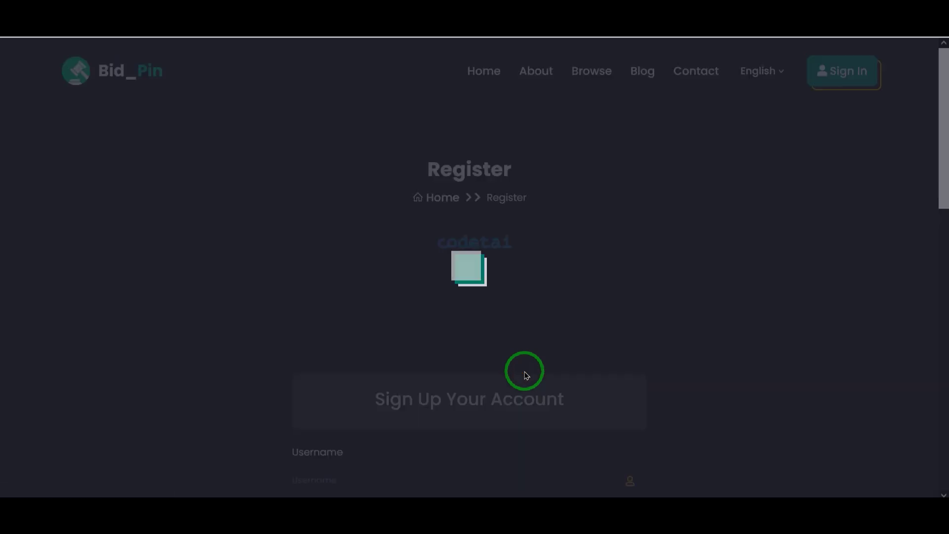
scroll(526, 375, "down", 6)
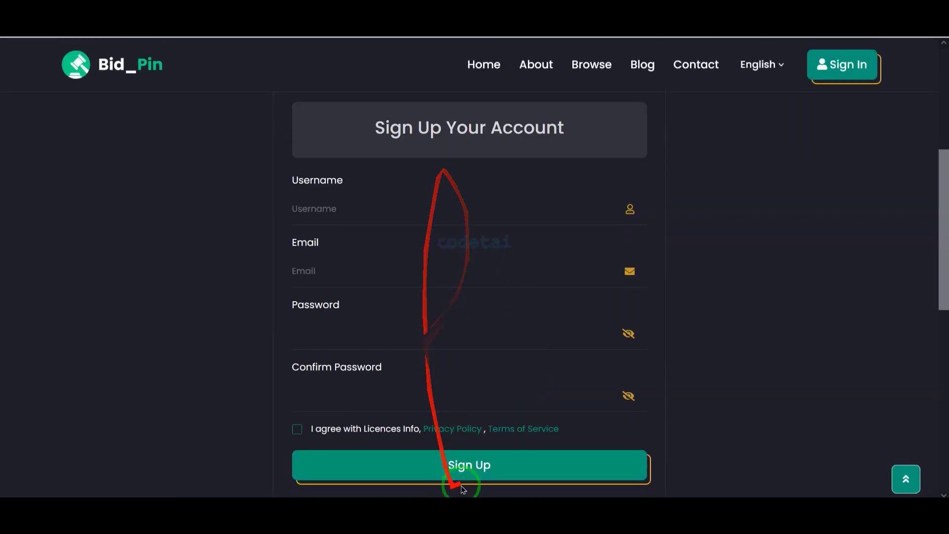
scroll(562, 379, "down", 4)
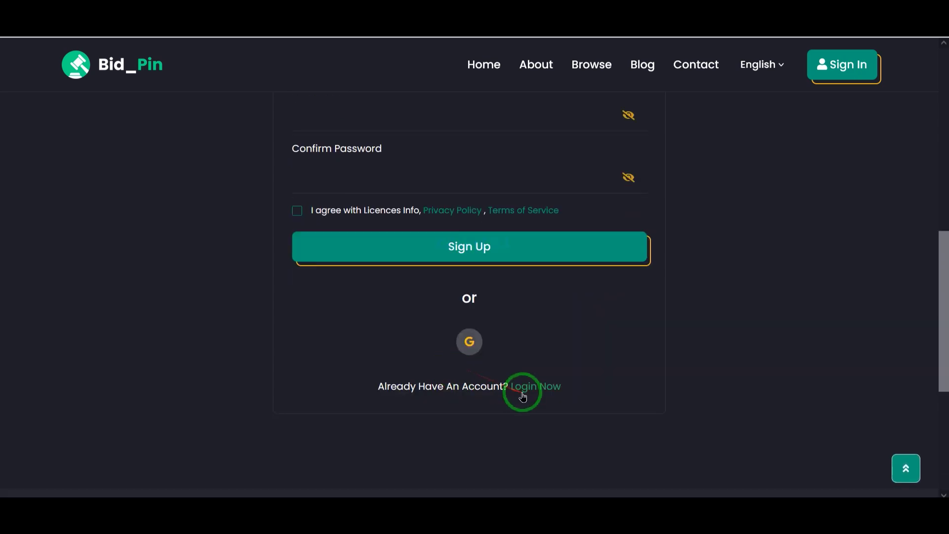
left_click(525, 395)
scroll(524, 393, "down", 3)
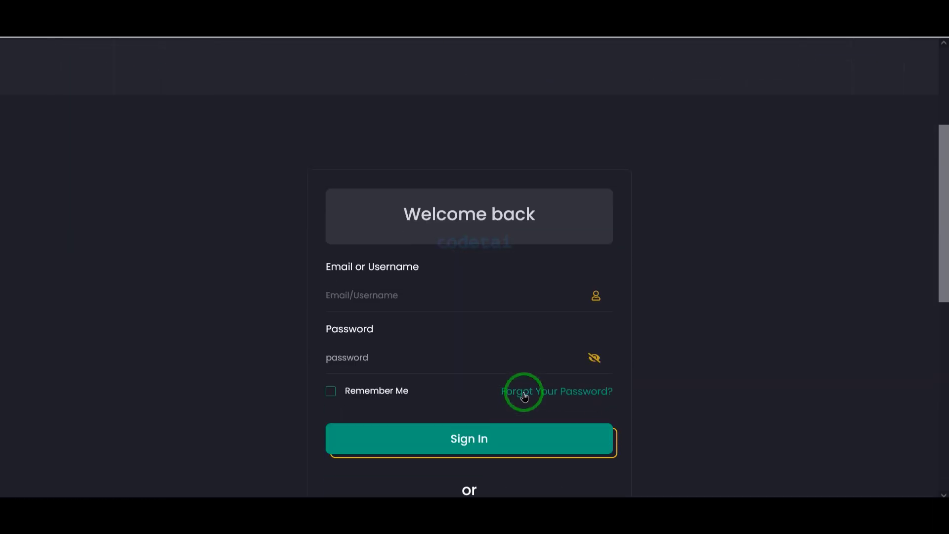
Sign in as the test user and review the dashboard: $3,980.00 balance, 8 total bids, 0 wins
left_click(511, 428)
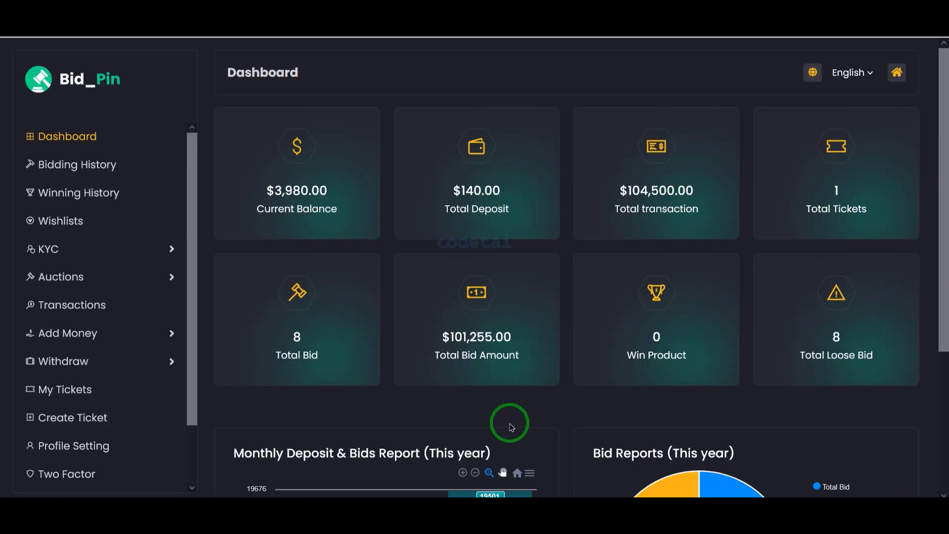
scroll(512, 428, "down", 3)
scroll(512, 428, "up", 3)
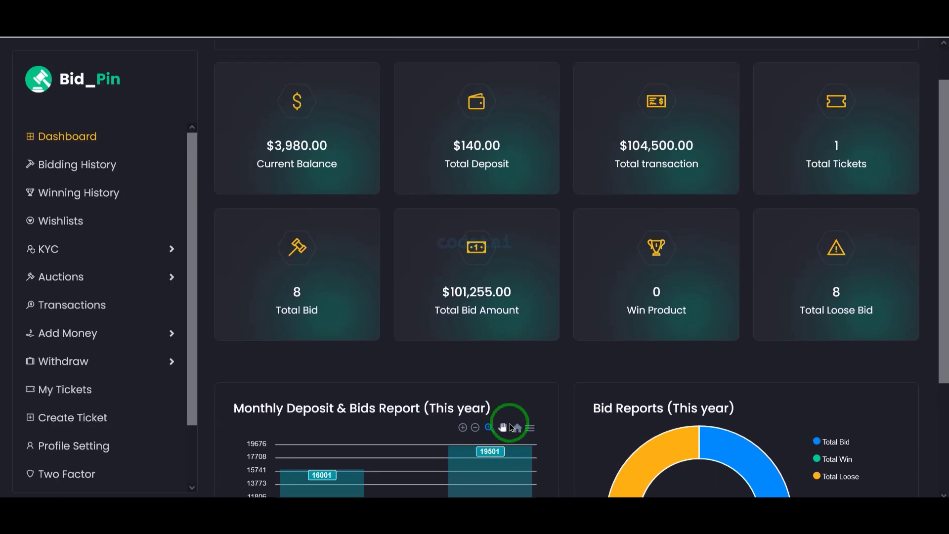
scroll(511, 428, "up", 1)
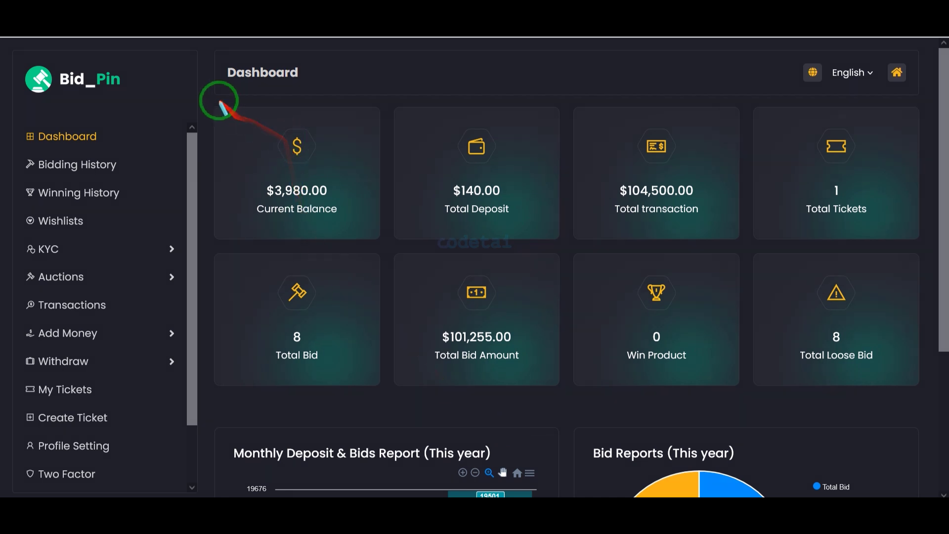
mouse_move(210, 99)
left_mouse_down()
mouse_move(604, 314)
mouse_move(926, 397)
left_mouse_up()
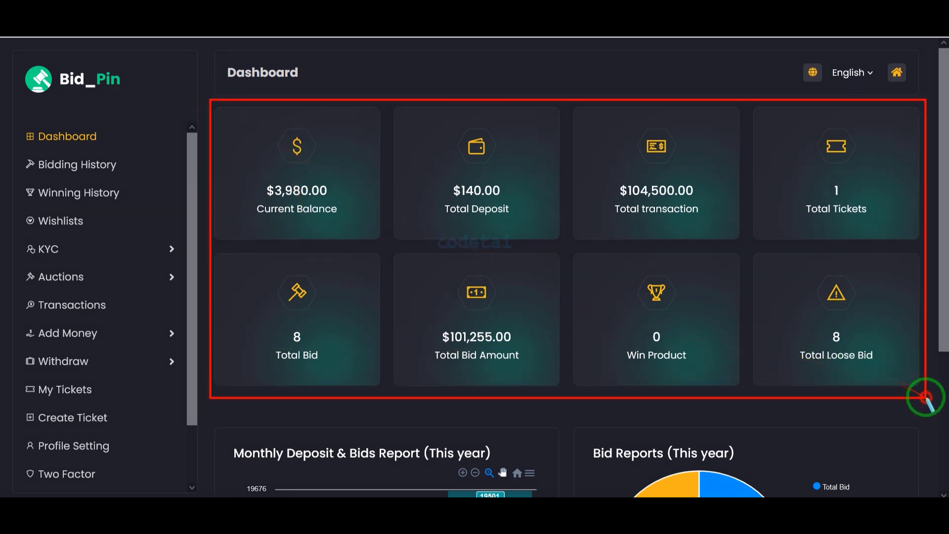
right_click(927, 400)
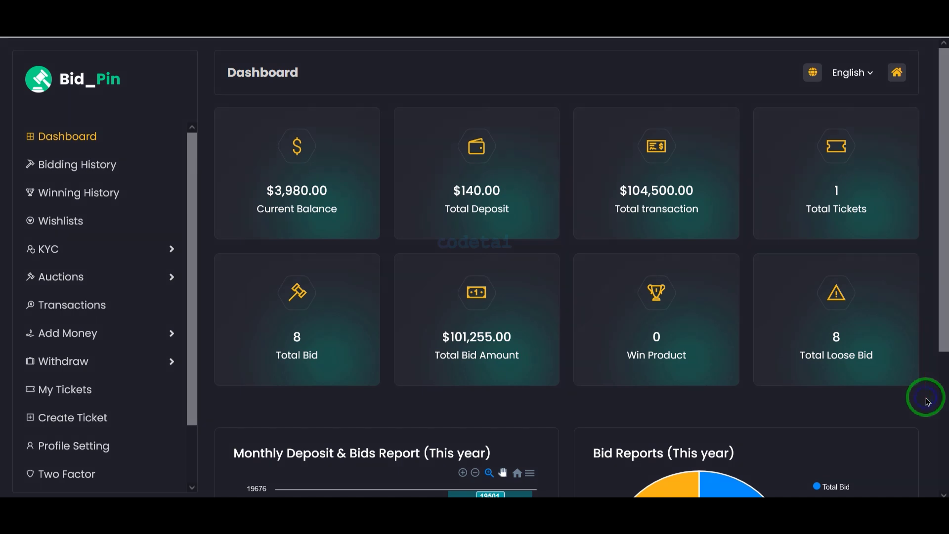
scroll(926, 397, "down", 5)
scroll(926, 397, "up", 5)
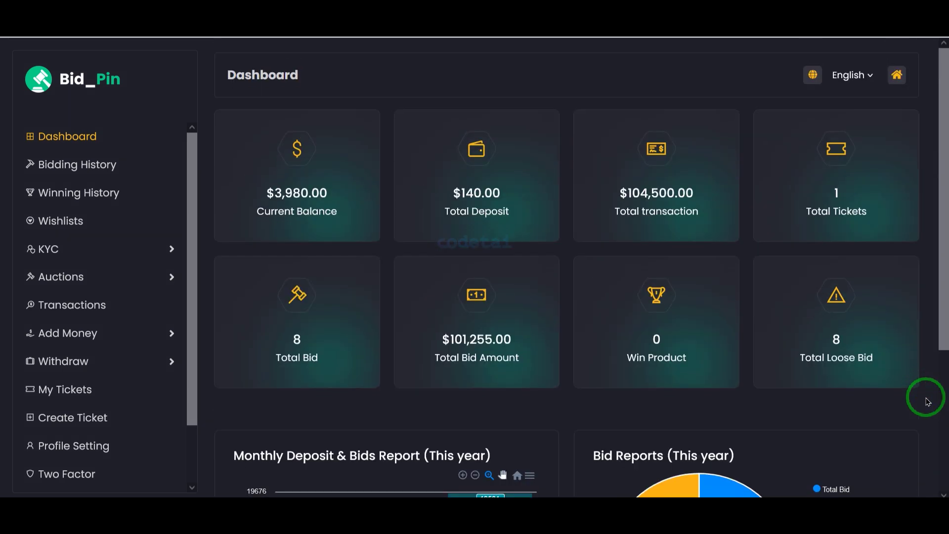
left_click(276, 424)
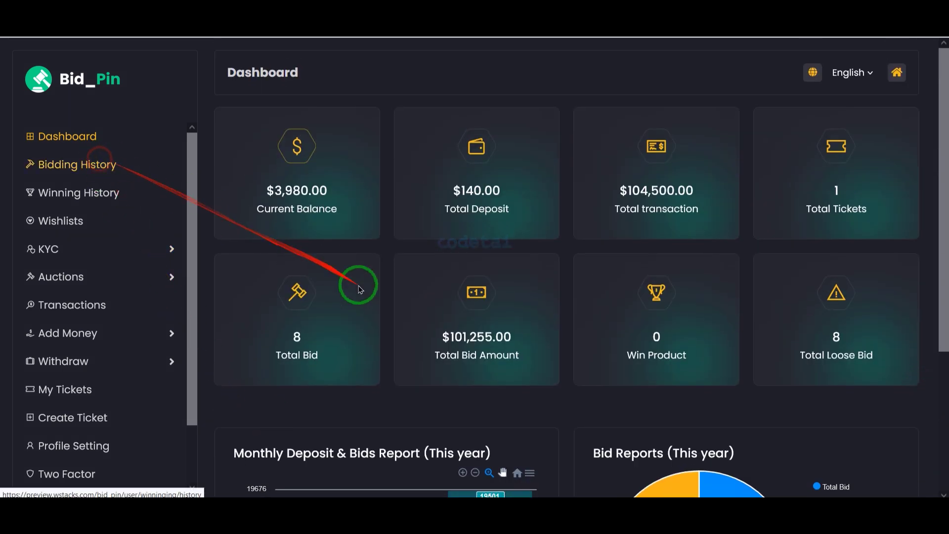
Review the bidding history, view the Industrial Equipment bid details, then show the empty Winning History
scroll(458, 318, "down", 2)
scroll(458, 318, "up", 2)
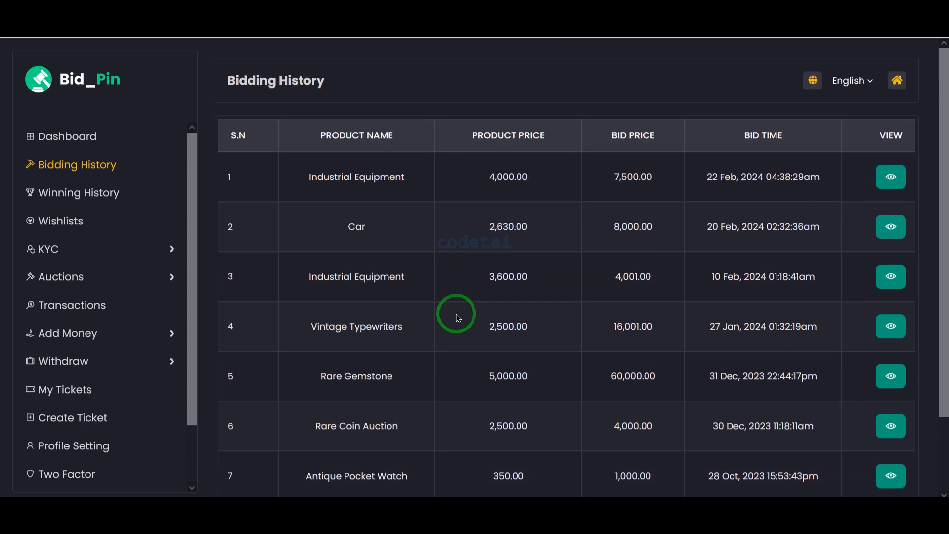
left_click_drag(492, 301, 790, 174)
left_click(885, 170)
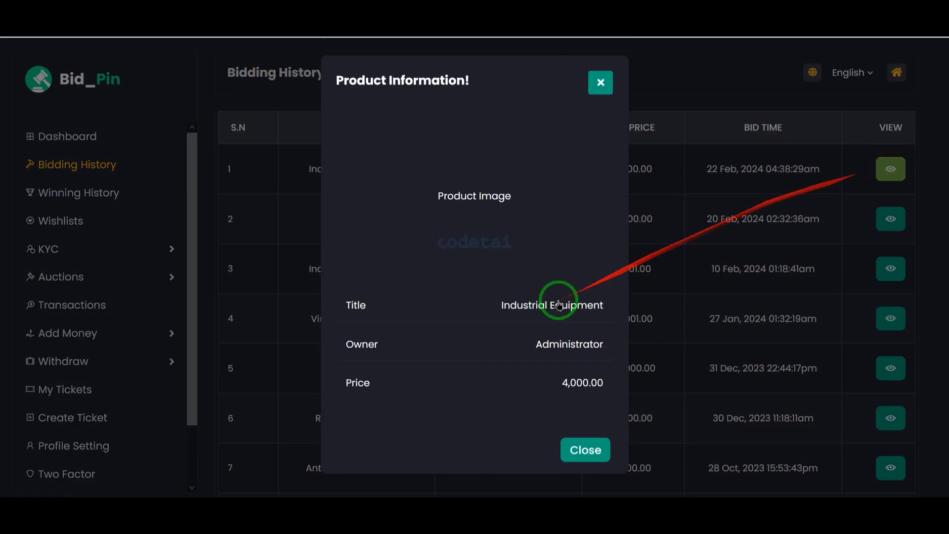
left_click(604, 82)
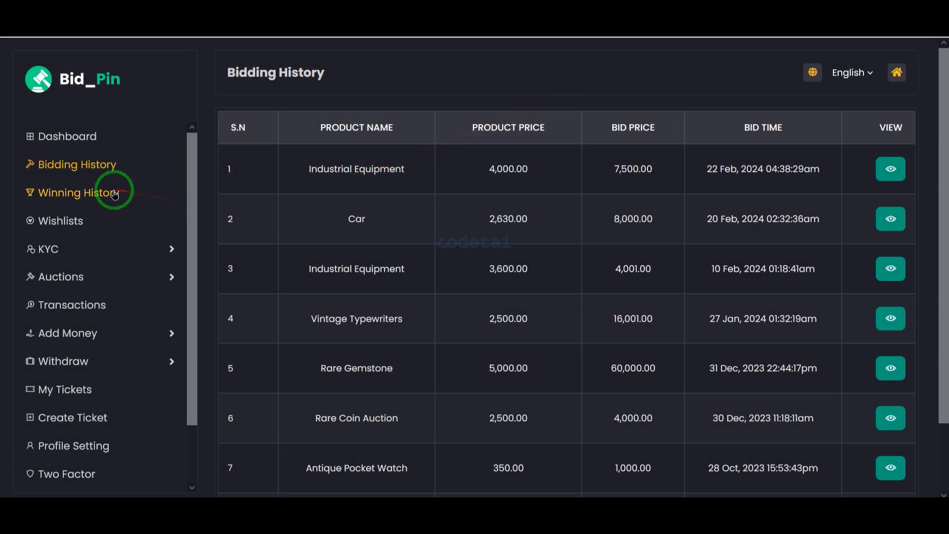
left_click(115, 193)
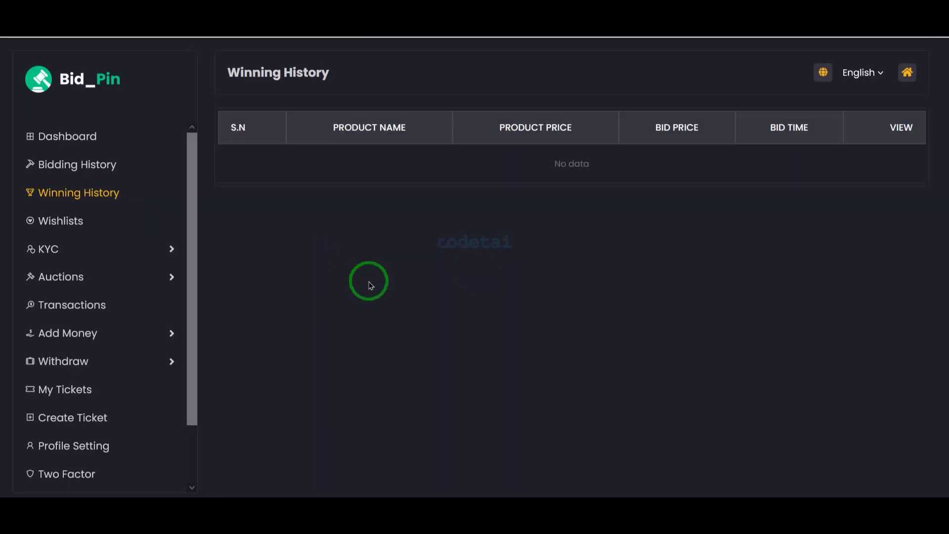
Open Auctions > Create and add three extra specification rows to the Create Auctions form
left_click(139, 280)
left_click(122, 313)
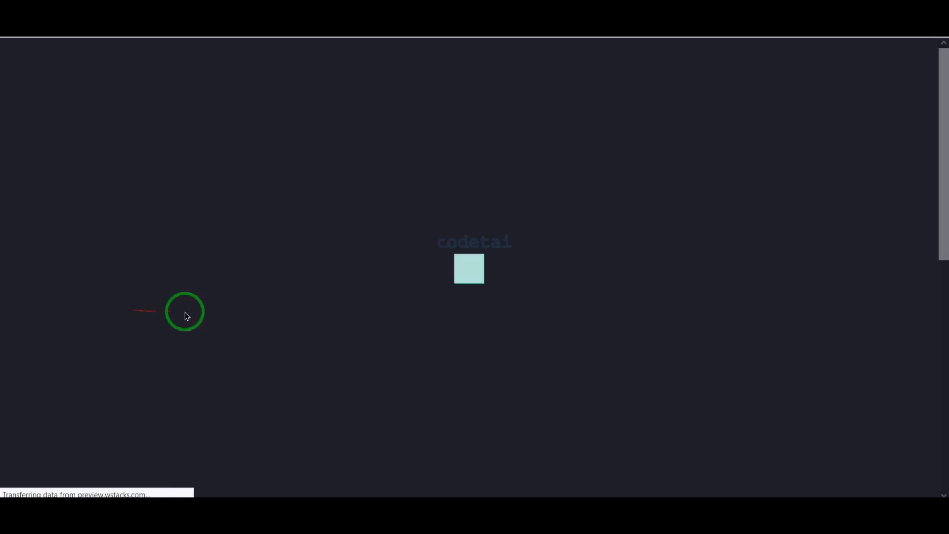
scroll(420, 315, "down", 3)
scroll(420, 314, "down", 3)
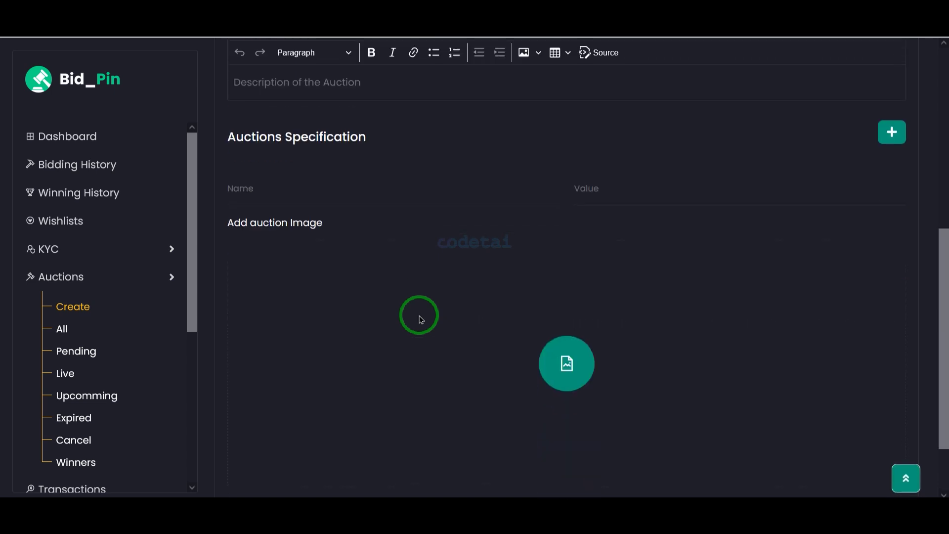
left_click(891, 130)
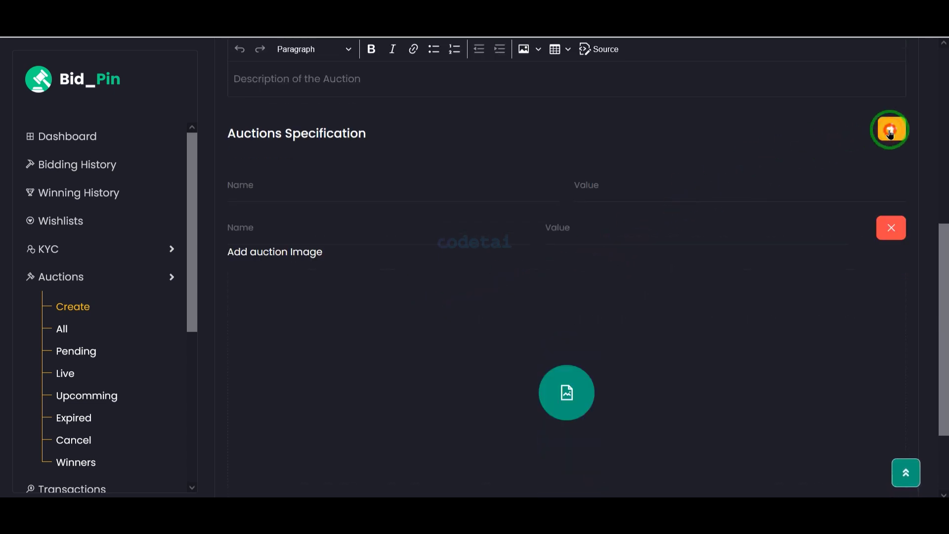
left_click(891, 129)
left_click(891, 130)
left_click(891, 130)
scroll(340, 341, "up", 7)
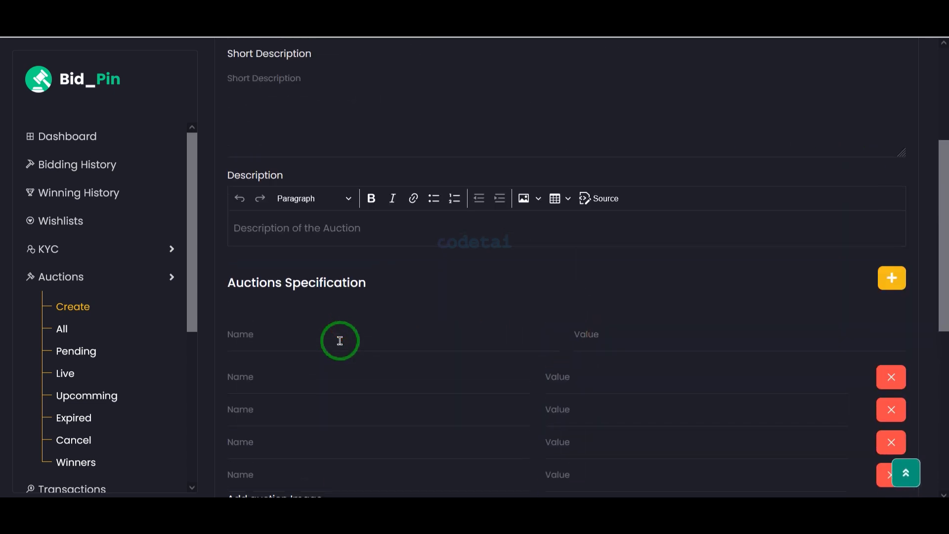
scroll(159, 426, "down", 2)
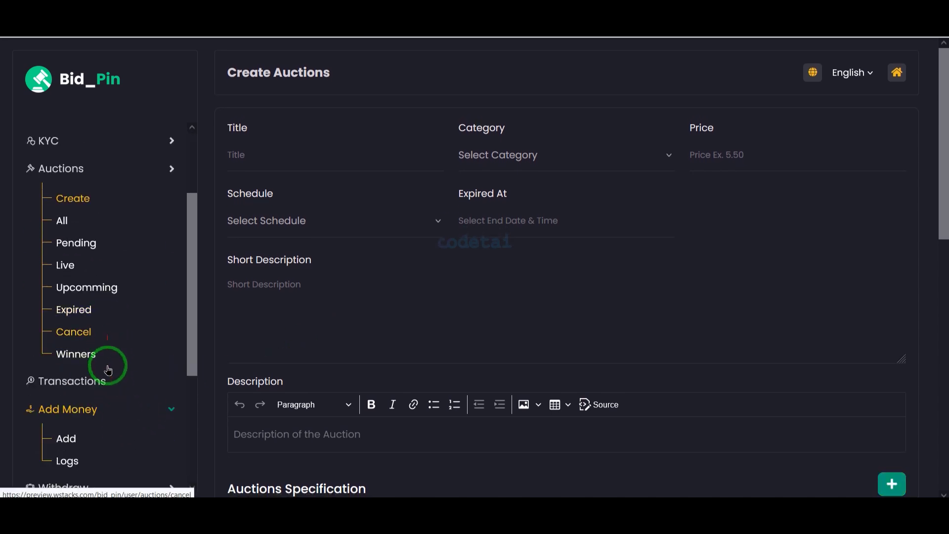
Start a 200 USD Add Money deposit via Stripe Checkout, reaching the $201.50 checkout
left_click(74, 441)
left_click(530, 229)
left_click(509, 294)
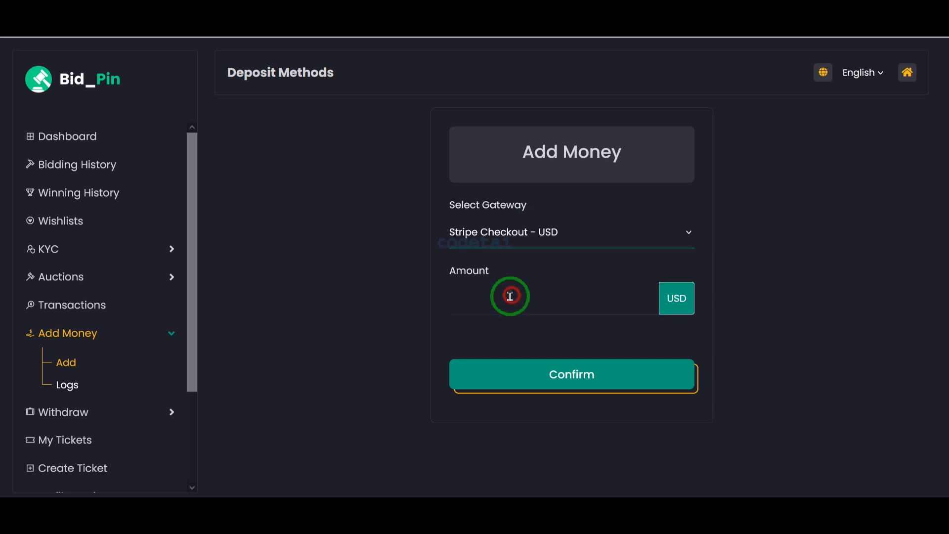
left_click(503, 302)
type("200")
left_click(505, 413)
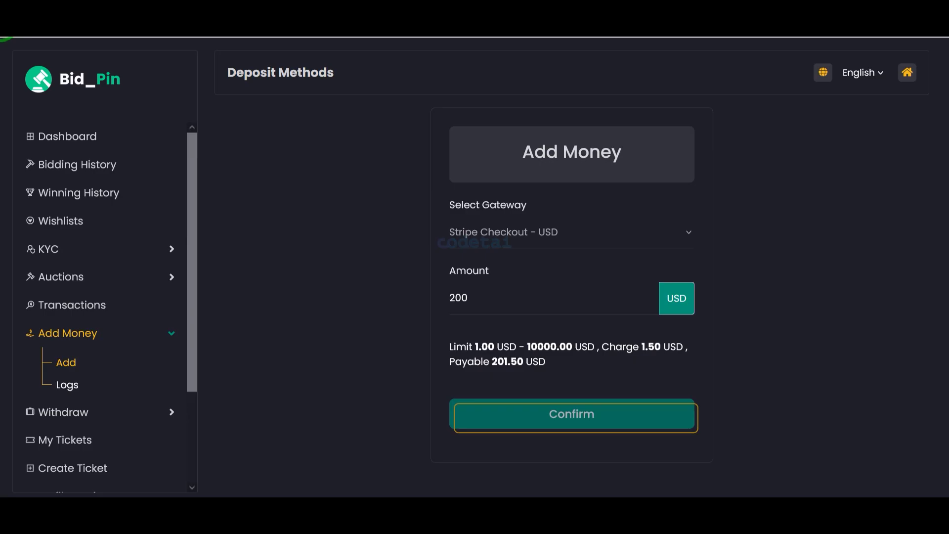
scroll(106, 396, "down", 4)
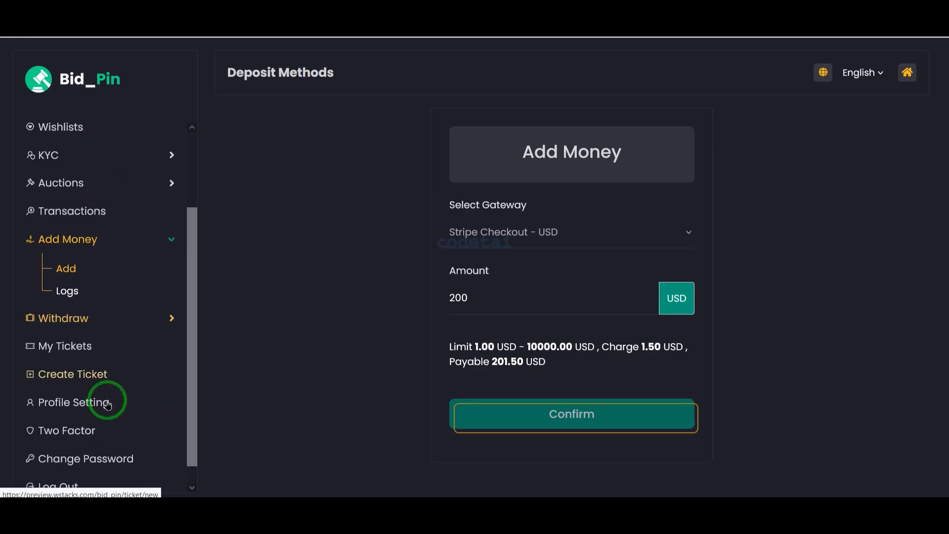
Fill the Withdraw Money form with Mobile Banking and 20, then return to the dashboard
left_click(114, 307)
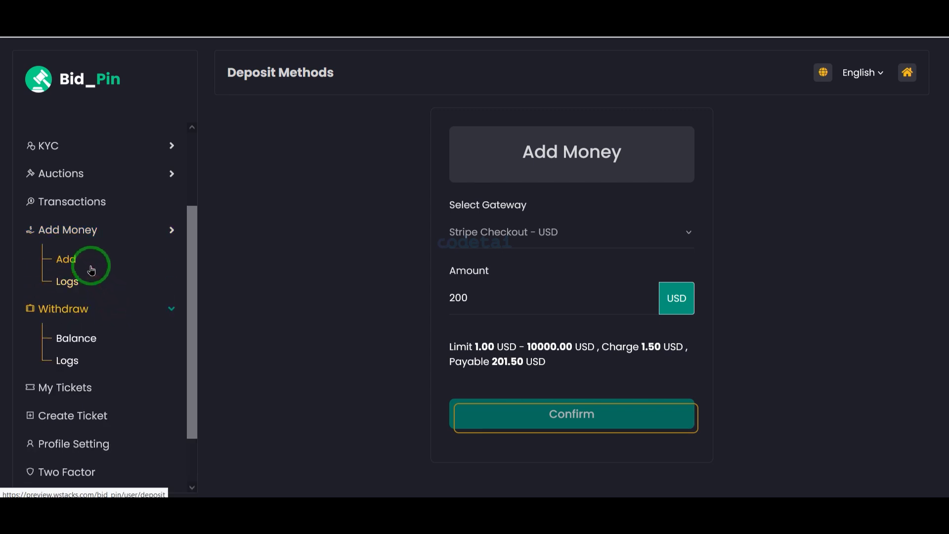
left_click(83, 342)
left_click(509, 239)
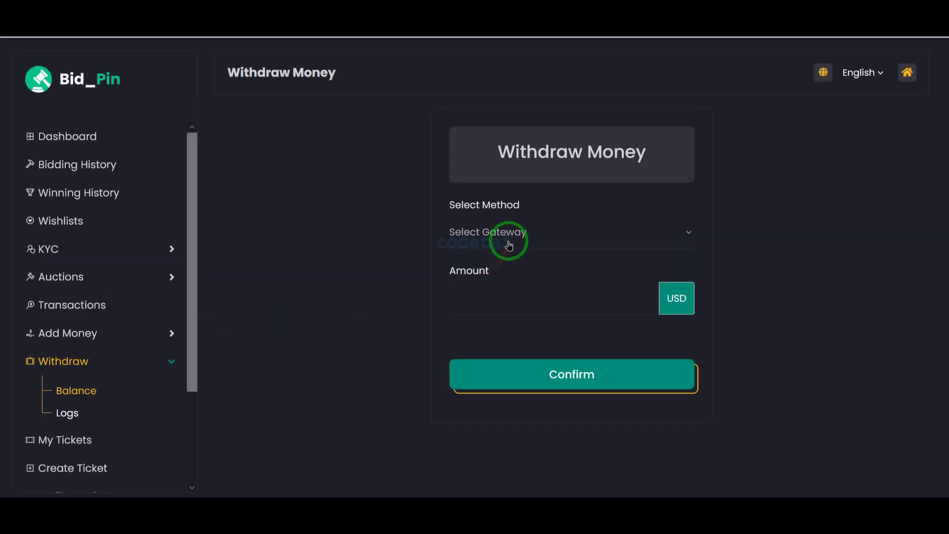
left_click(489, 298)
type("200")
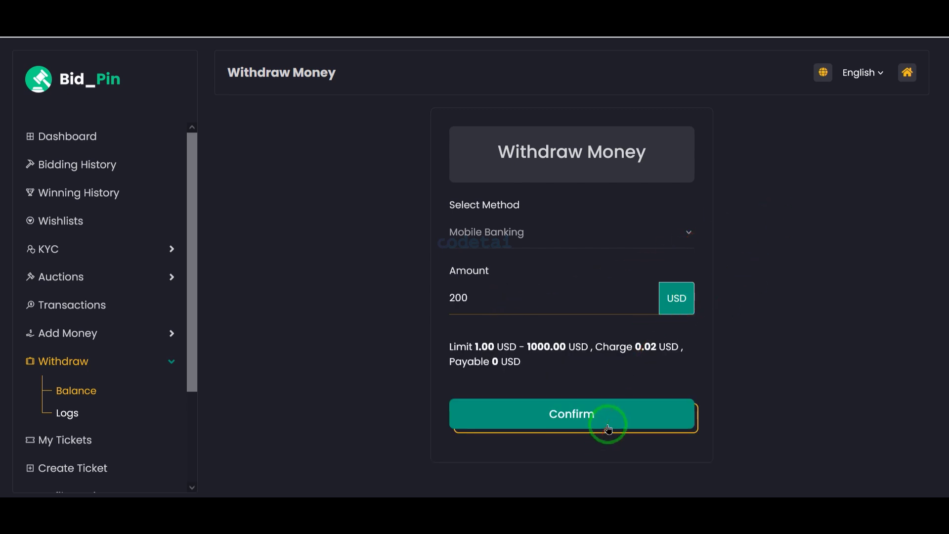
left_click(17, 130)
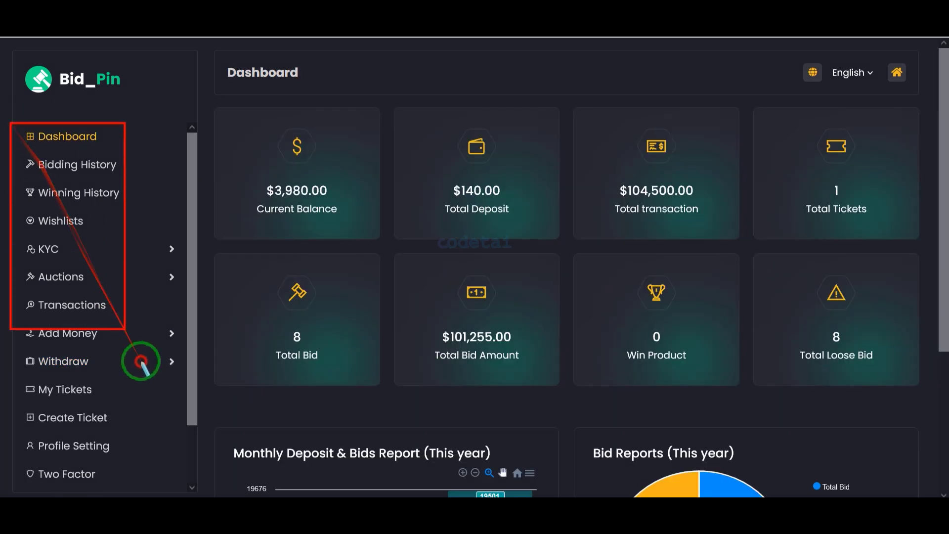
Scroll through the dashboard and the homepage sections down to the footer
mouse_move(141, 363)
left_mouse_down()
mouse_move(186, 451)
mouse_move(188, 478)
left_mouse_up()
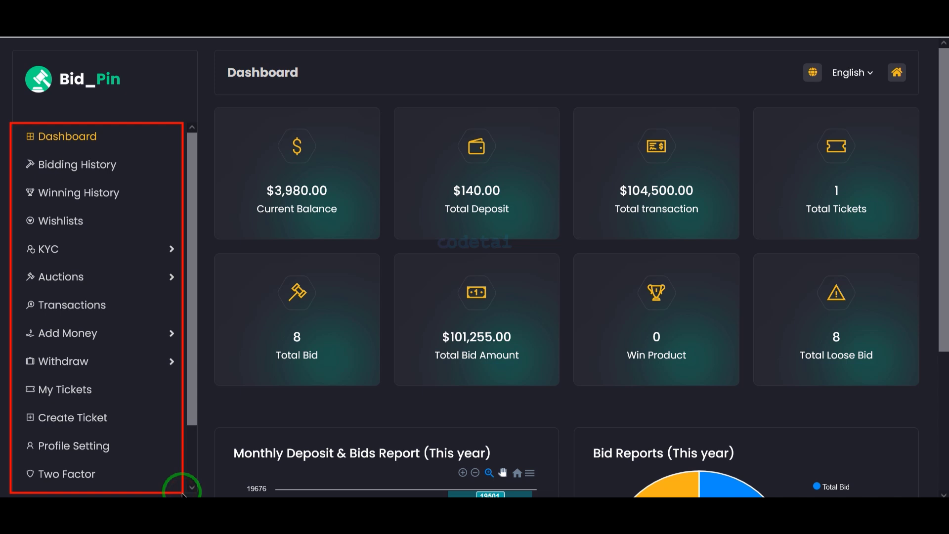
scroll(66, 425, "down", 3)
scroll(65, 424, "up", 3)
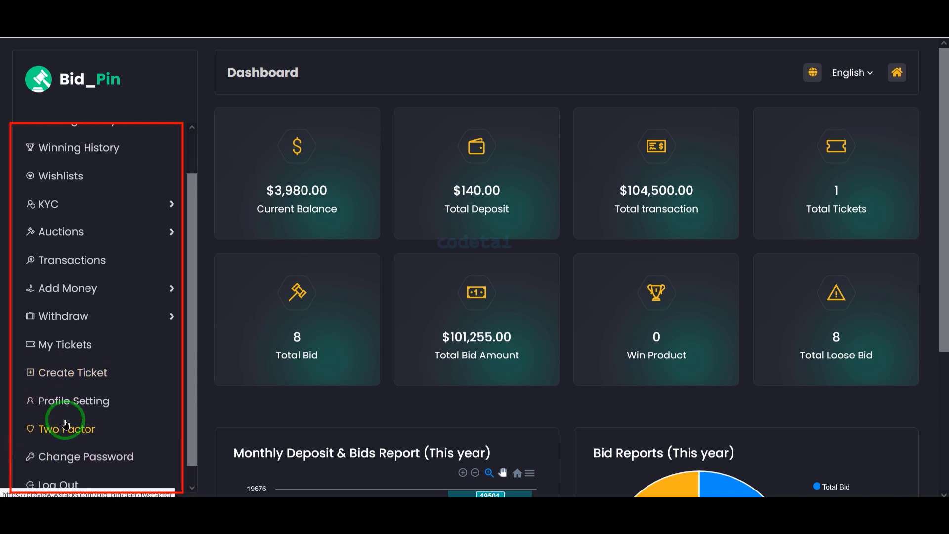
scroll(65, 418, "down", 3)
scroll(99, 408, "up", 3)
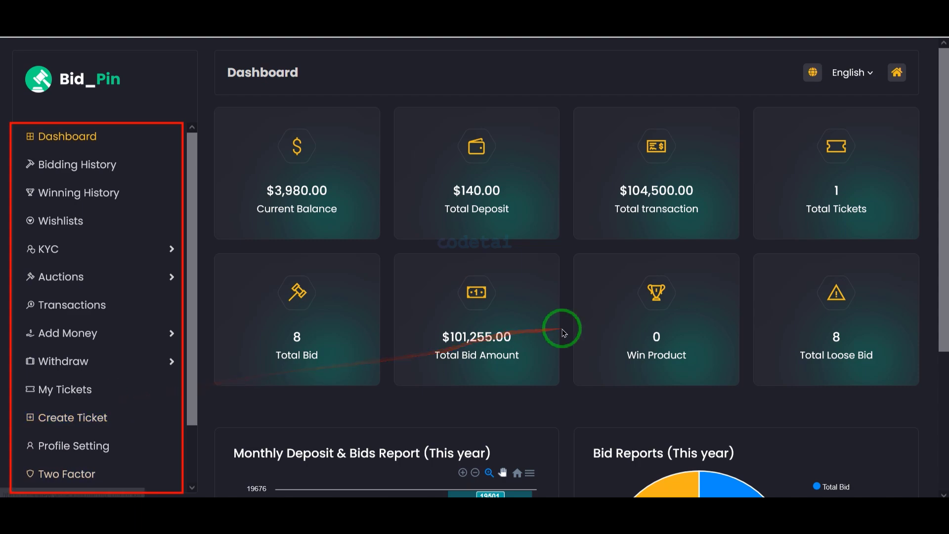
scroll(563, 330, "down", 3)
scroll(561, 328, "up", 3)
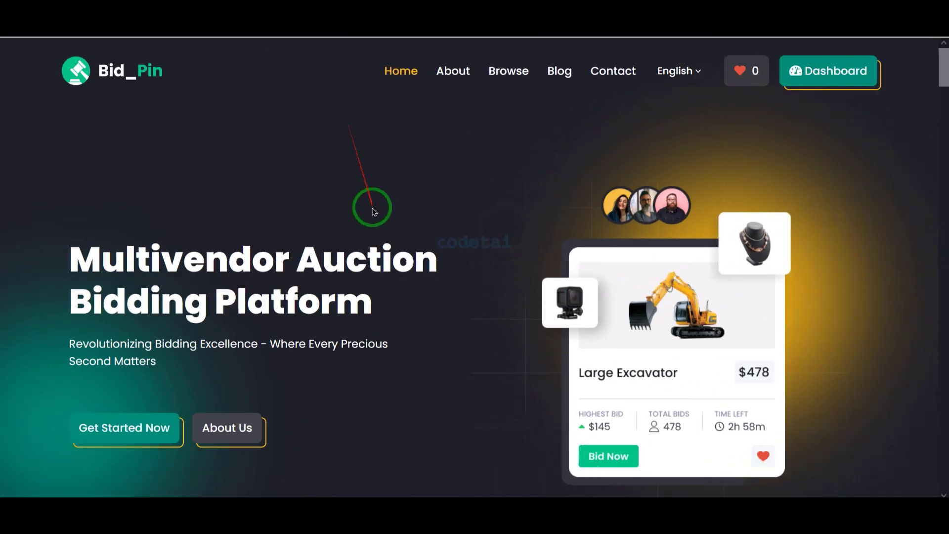
scroll(373, 206, "down", 15)
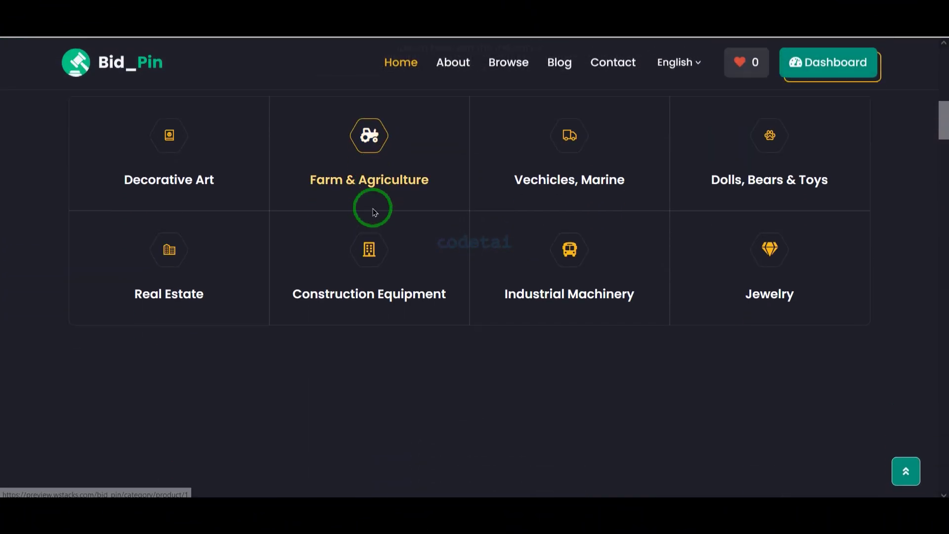
scroll(373, 213, "down", 15)
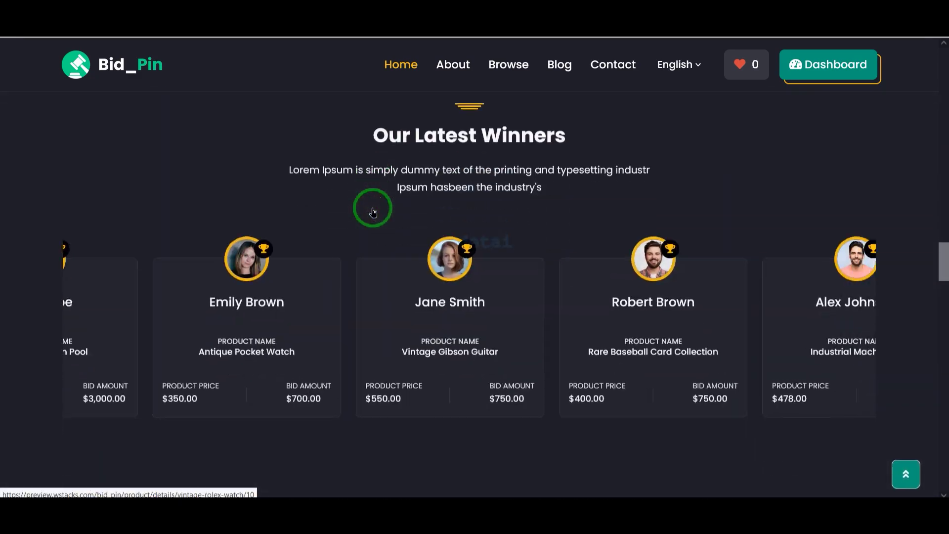
scroll(373, 213, "down", 20)
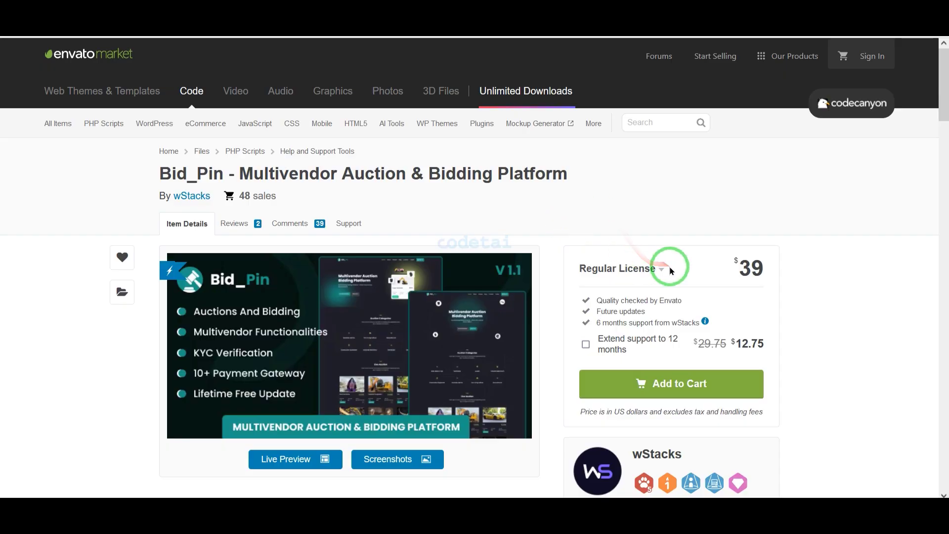
scroll(670, 270, "down", 4)
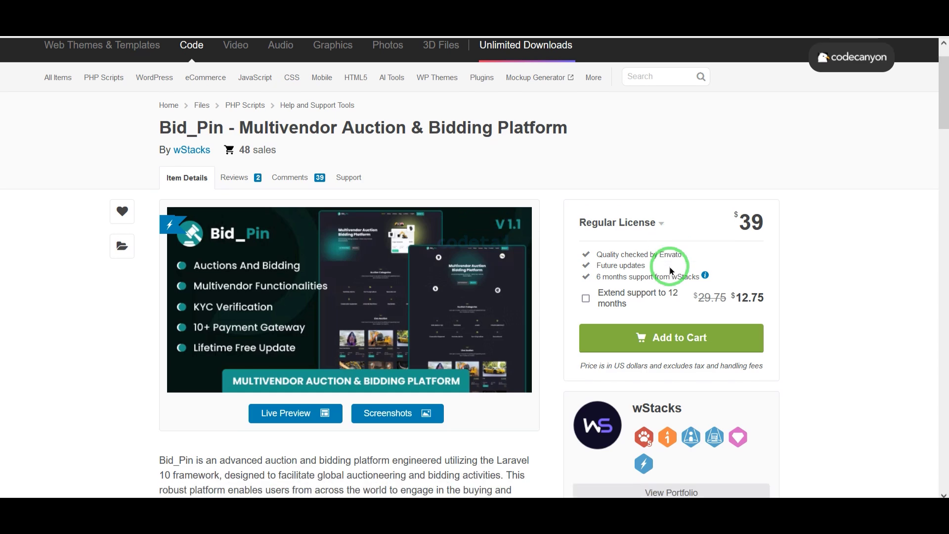
scroll(671, 271, "down", 4)
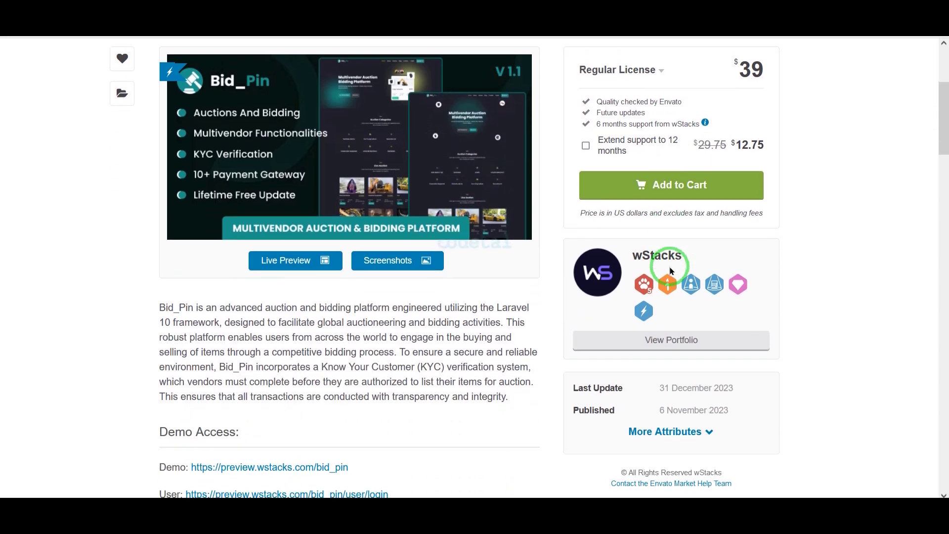
scroll(670, 270, "down", 10)
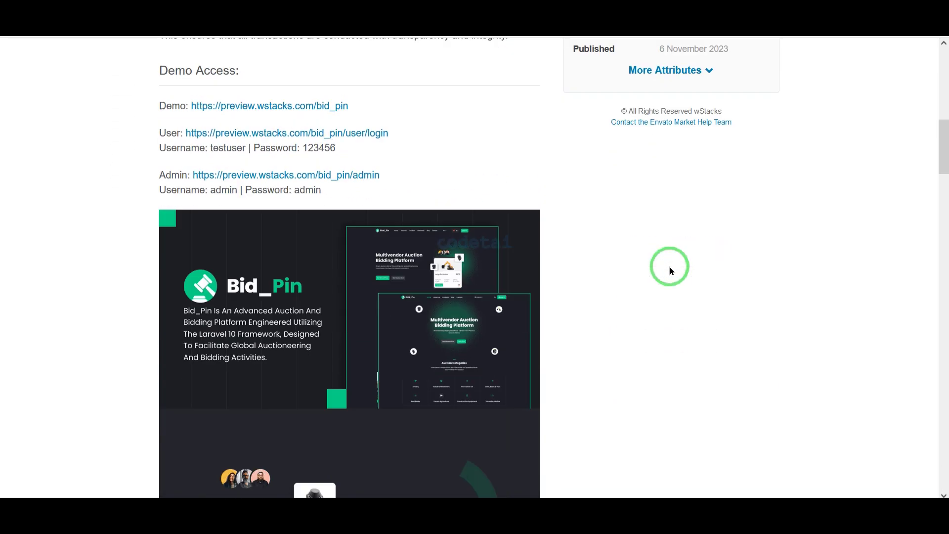
scroll(671, 271, "down", 11)
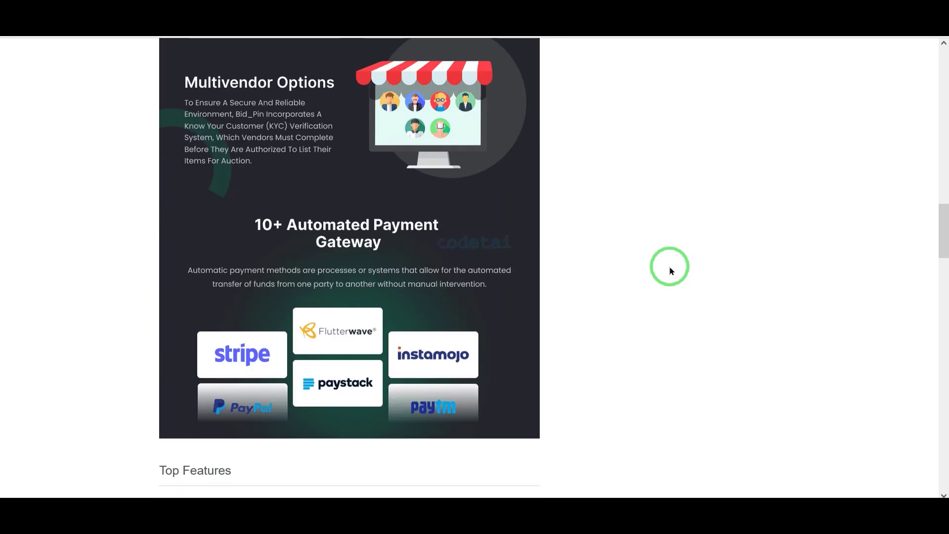
scroll(670, 271, "down", 2)
scroll(670, 270, "up", 20)
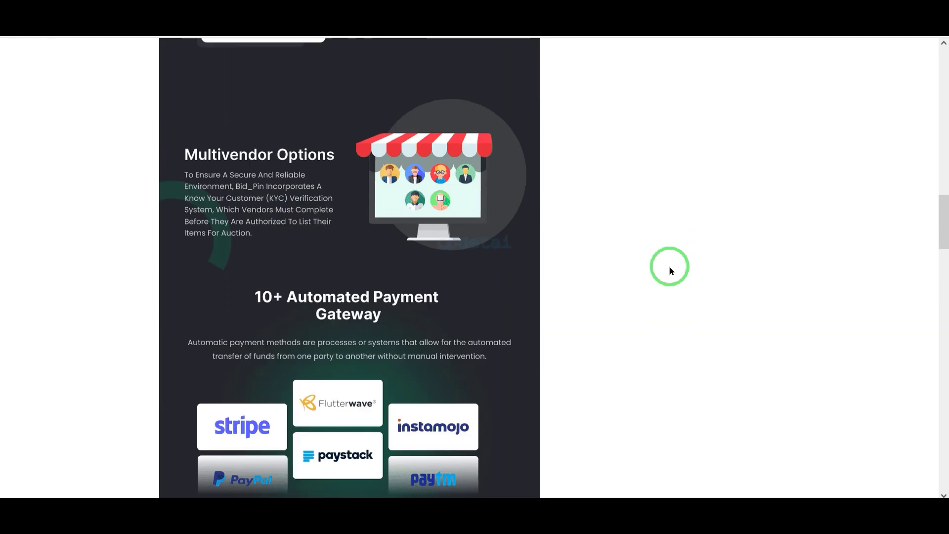
scroll(671, 270, "up", 8)
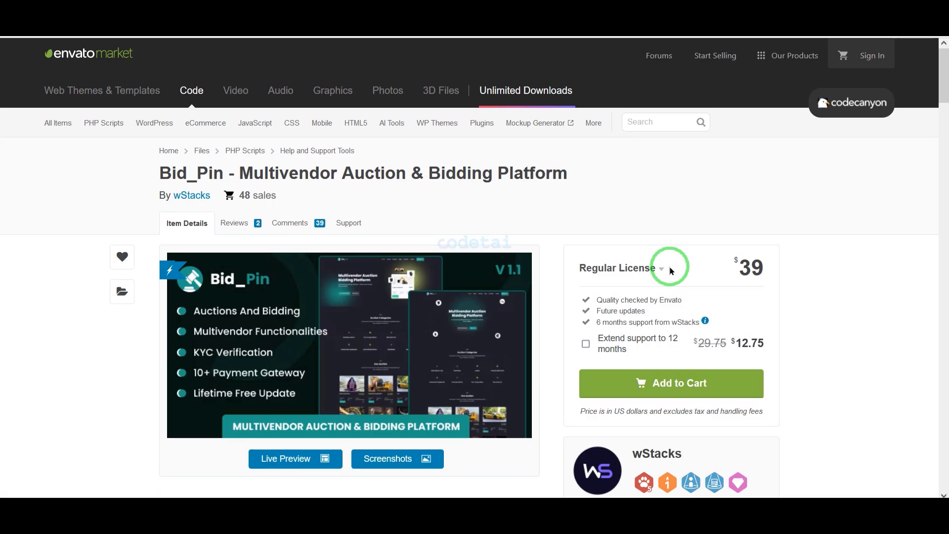
Open the screenshot gallery and page through the admin dashboard, All Auctions and product screenshots
left_click(415, 465)
scroll(534, 360, "down", 15)
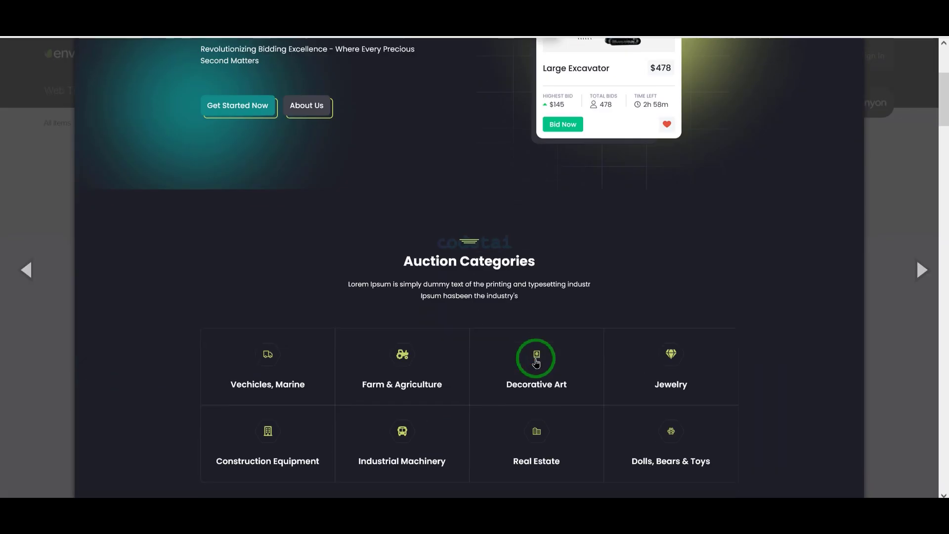
scroll(536, 362, "down", 15)
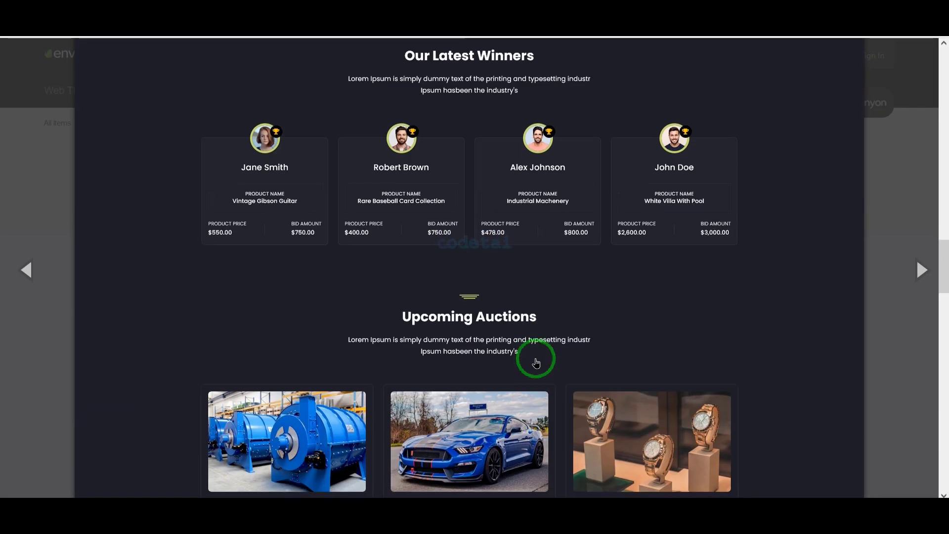
scroll(536, 362, "down", 15)
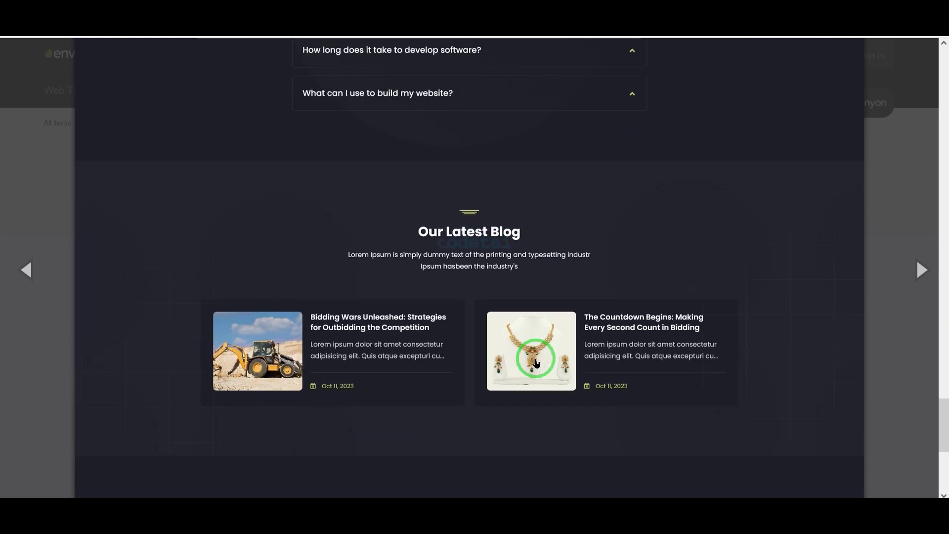
left_click(920, 270)
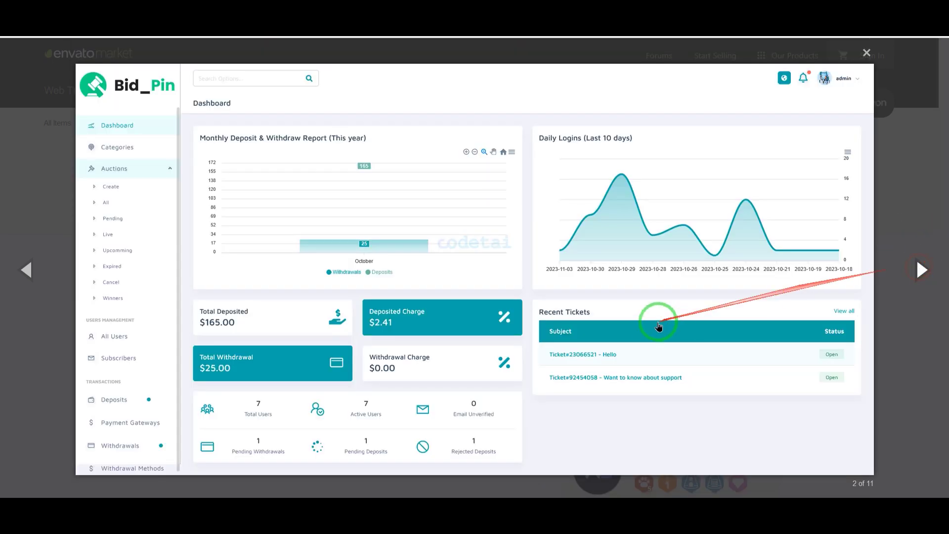
left_click(915, 262)
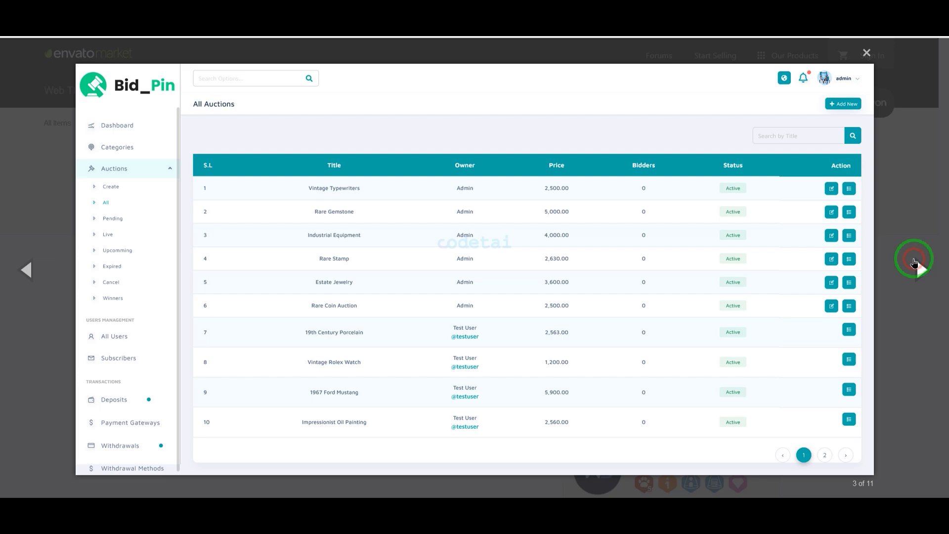
left_click(923, 291)
scroll(721, 343, "down", 12)
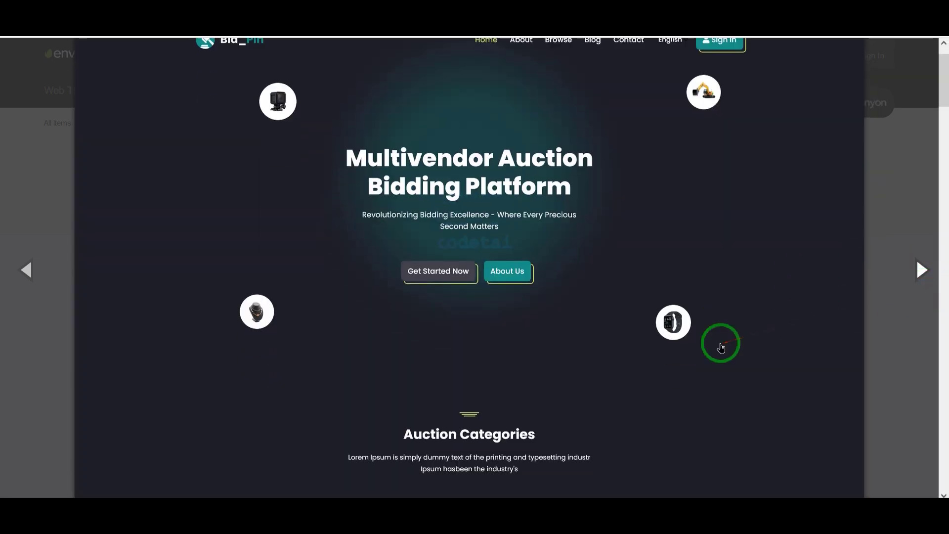
scroll(721, 346, "down", 20)
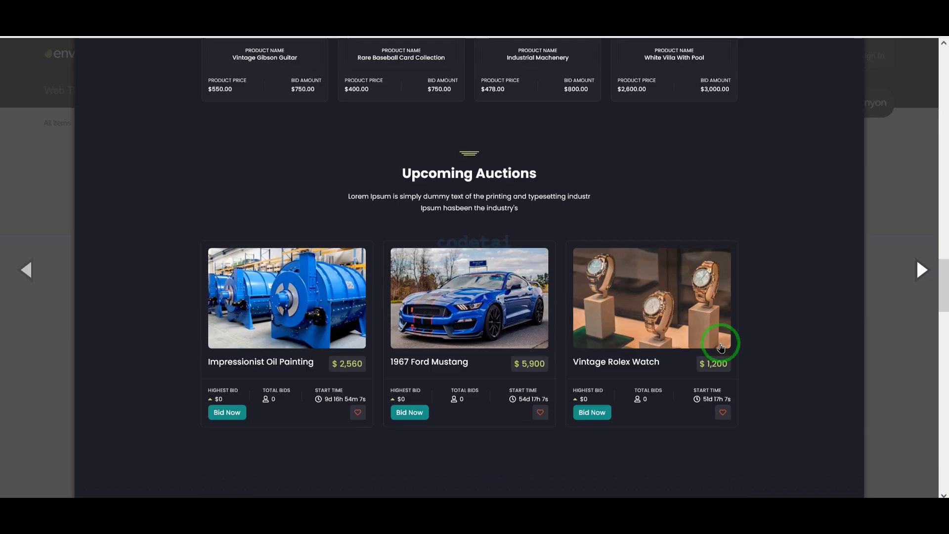
scroll(721, 344, "down", 10)
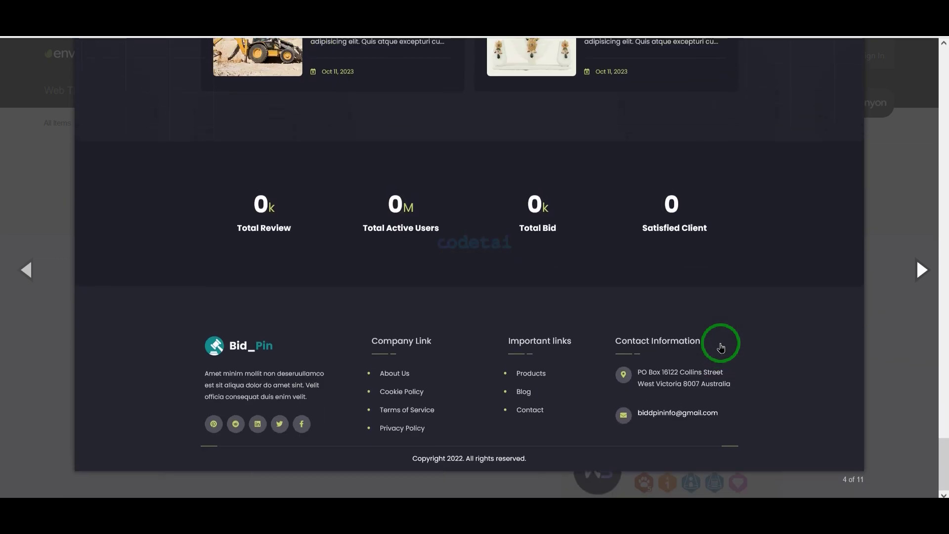
Continue through the Vintage Typewriters, blog and Contact Us screenshots, then close the gallery
left_click(918, 270)
scroll(662, 321, "up", 15)
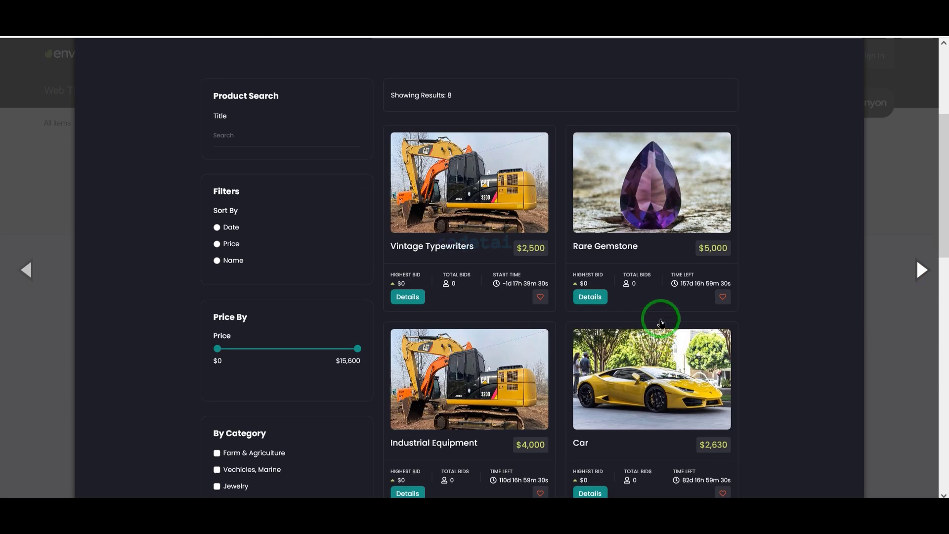
left_click(920, 270)
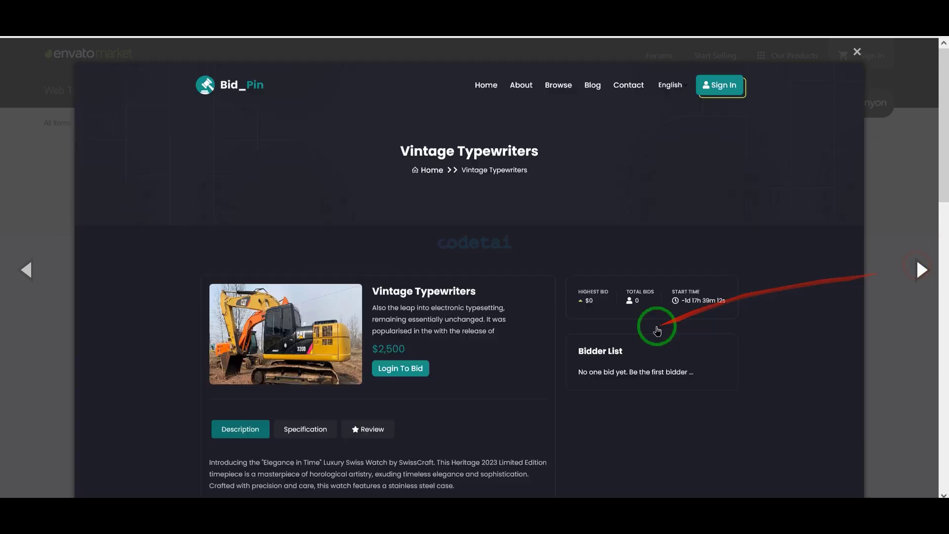
scroll(659, 324, "down", 7)
scroll(657, 330, "down", 8)
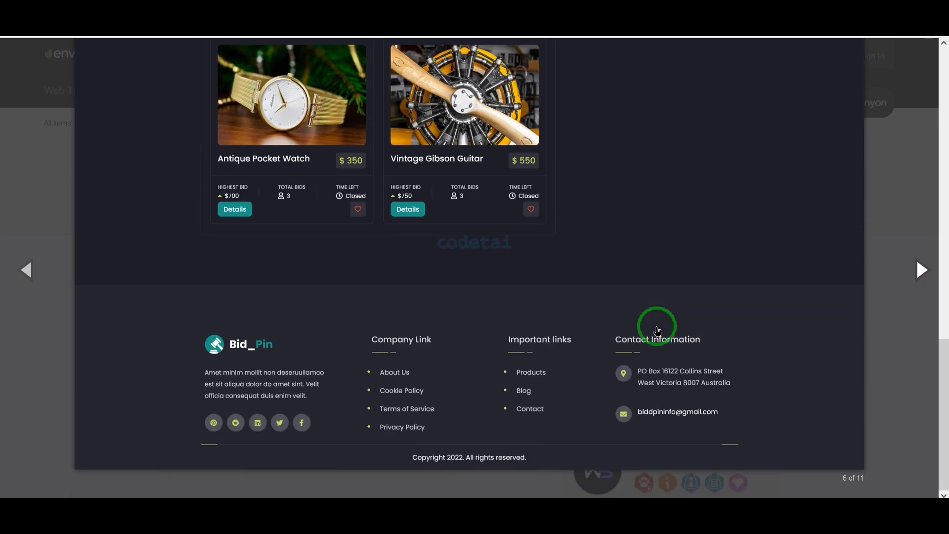
left_click(922, 289)
scroll(709, 287, "up", 10)
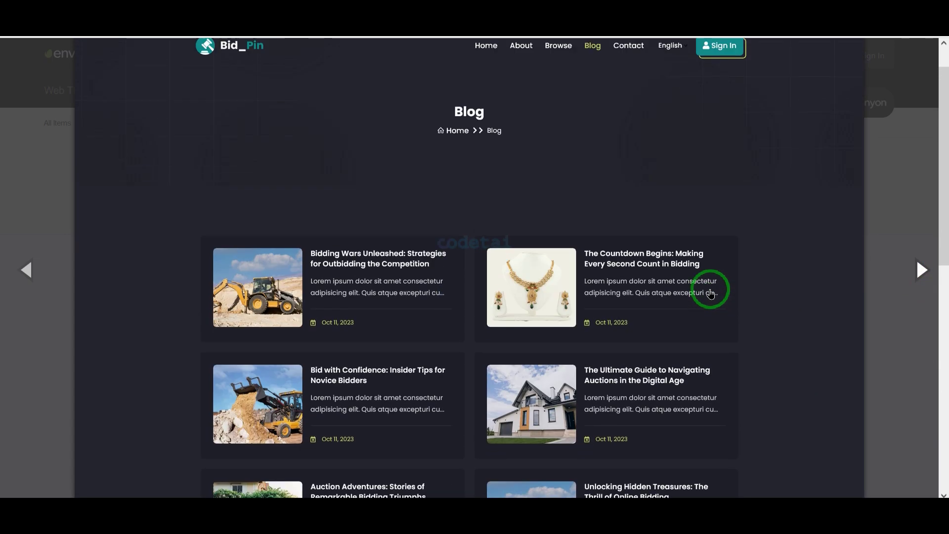
left_click(923, 270)
scroll(711, 233, "down", 8)
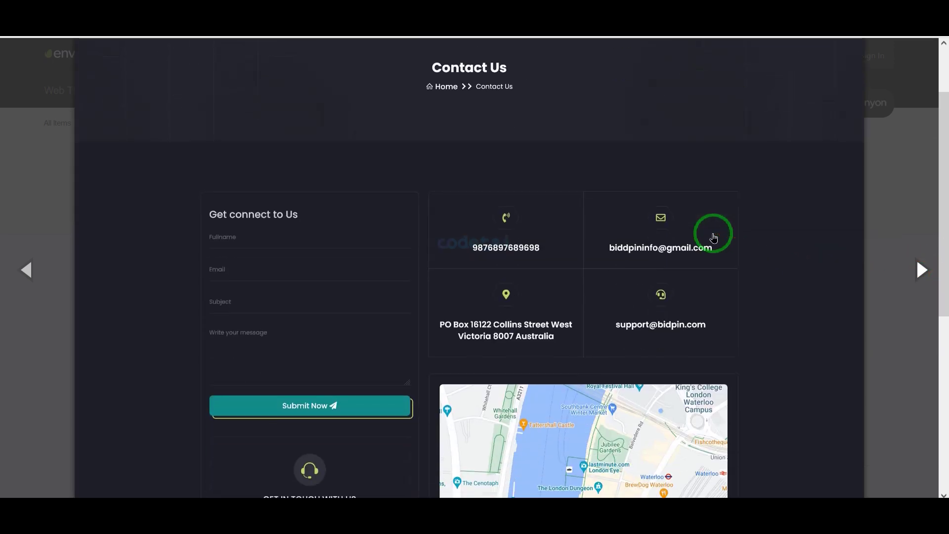
scroll(713, 235, "up", 8)
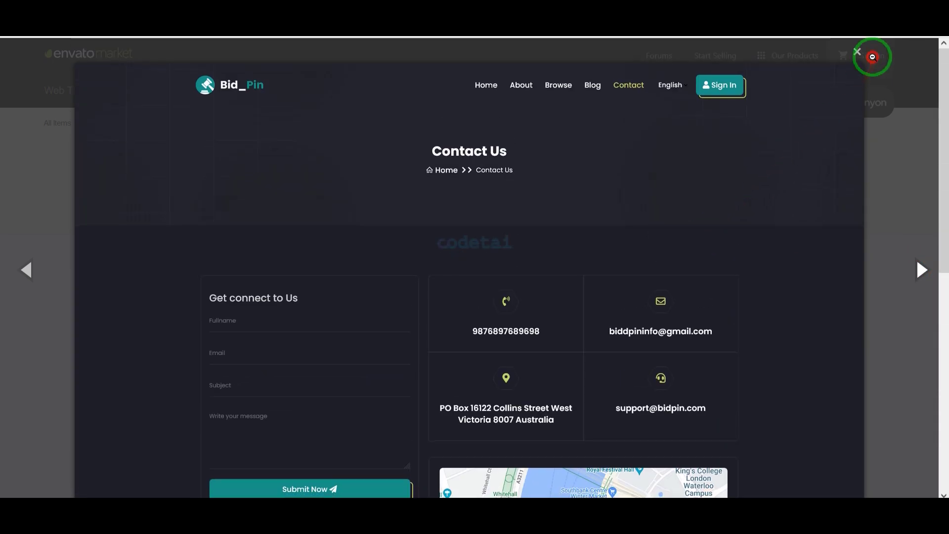
left_click(863, 53)
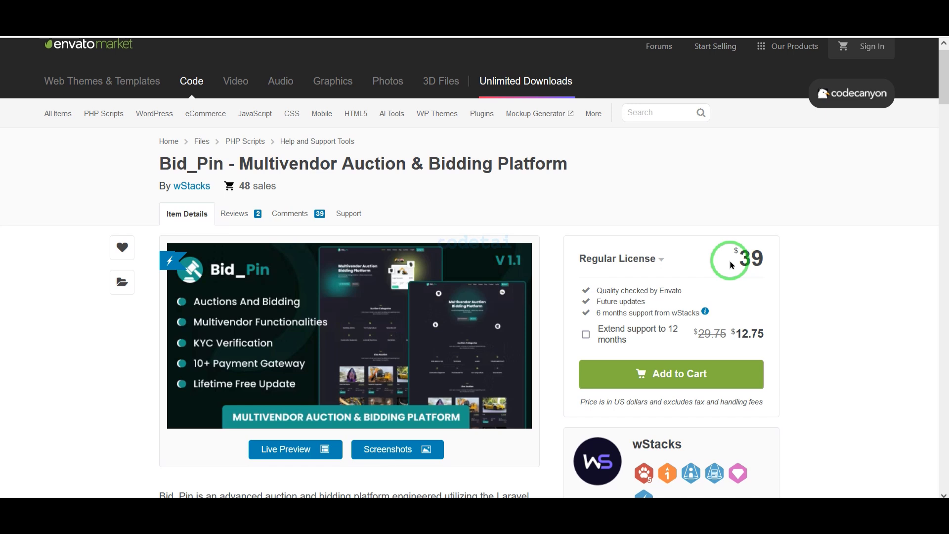
Add the Bid_Pin script to the cart and annotate the checkout's social sign-up options and account fields
scroll(732, 263, "down", 1)
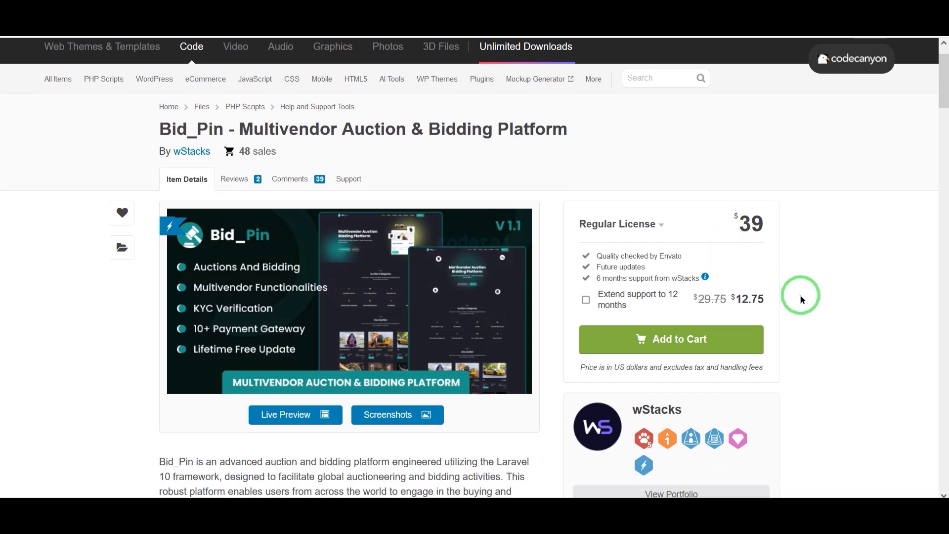
scroll(834, 327, "down", 2)
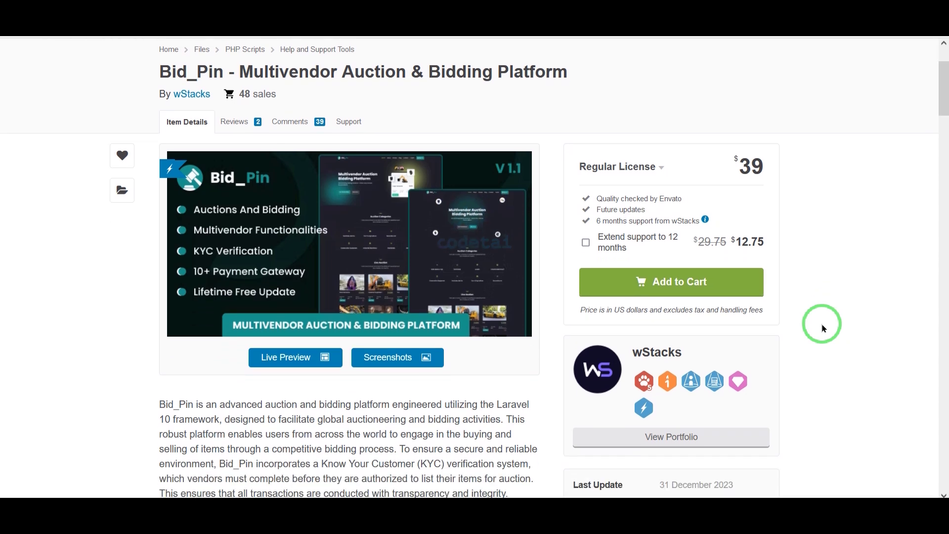
left_click(708, 289)
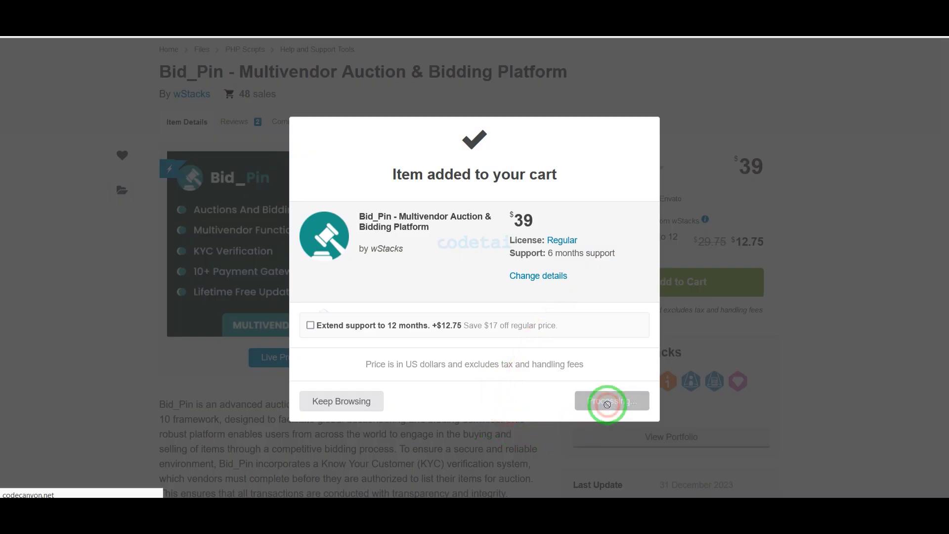
scroll(640, 328, "down", 3)
scroll(640, 329, "up", 3)
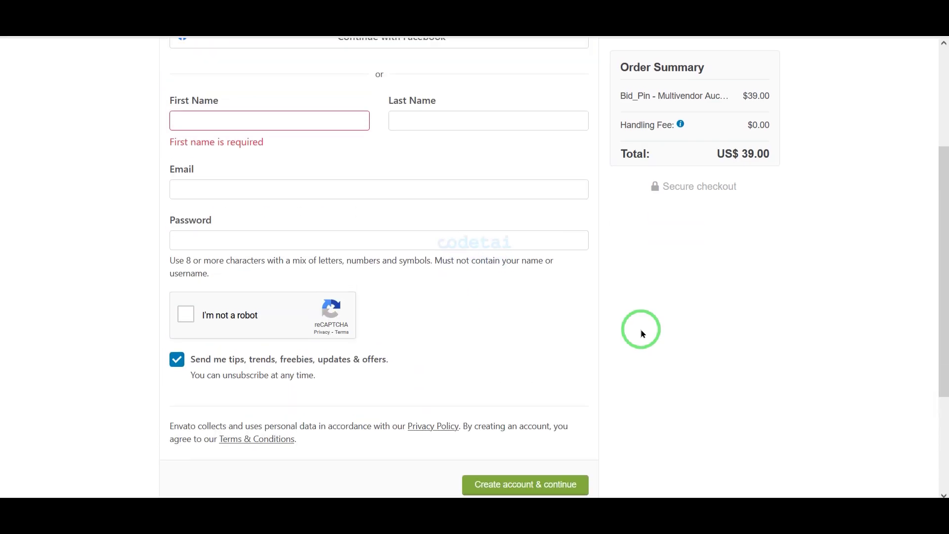
scroll(642, 333, "up", 3)
mouse_move(616, 322)
left_mouse_down()
mouse_move(241, 133)
mouse_move(159, 131)
mouse_move(595, 228)
left_mouse_up()
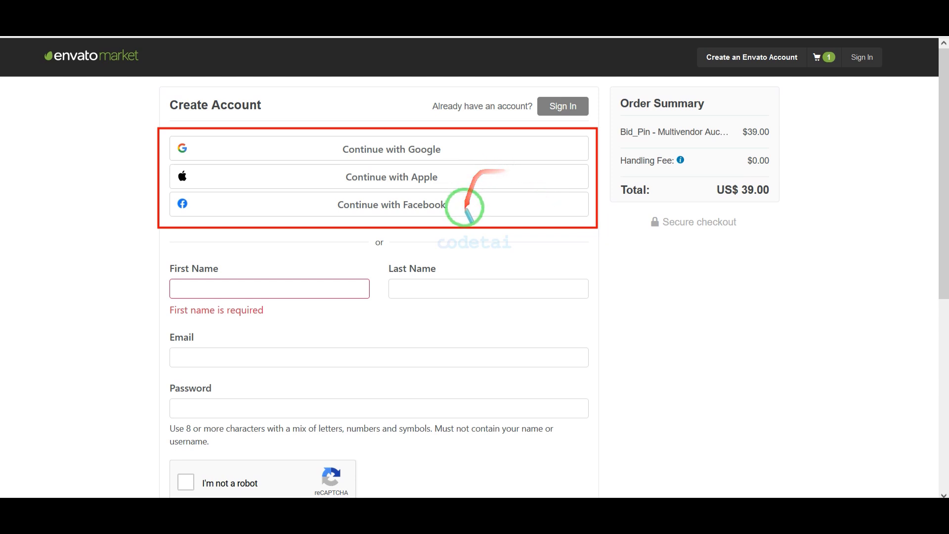
scroll(571, 295, "down", 3)
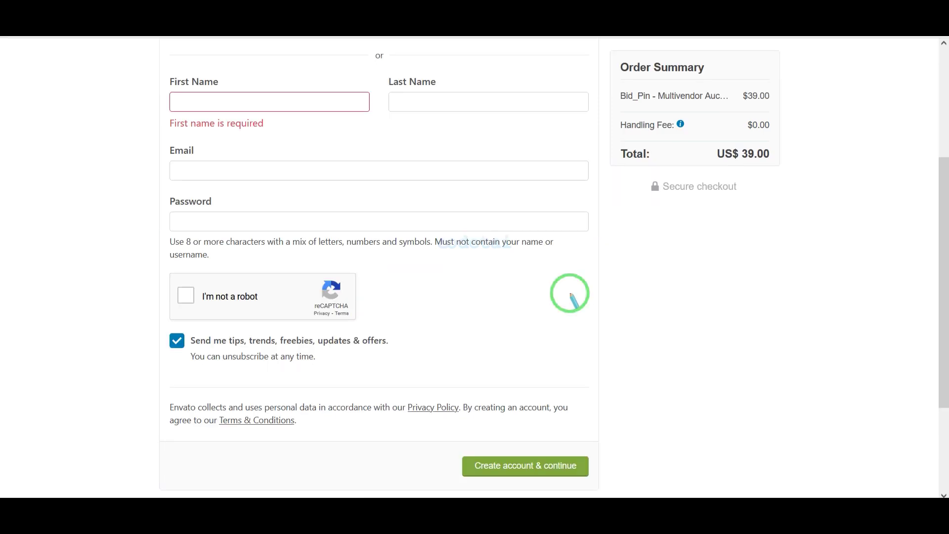
mouse_move(156, 63)
left_mouse_down()
mouse_move(460, 201)
mouse_move(621, 250)
mouse_move(614, 272)
left_mouse_up()
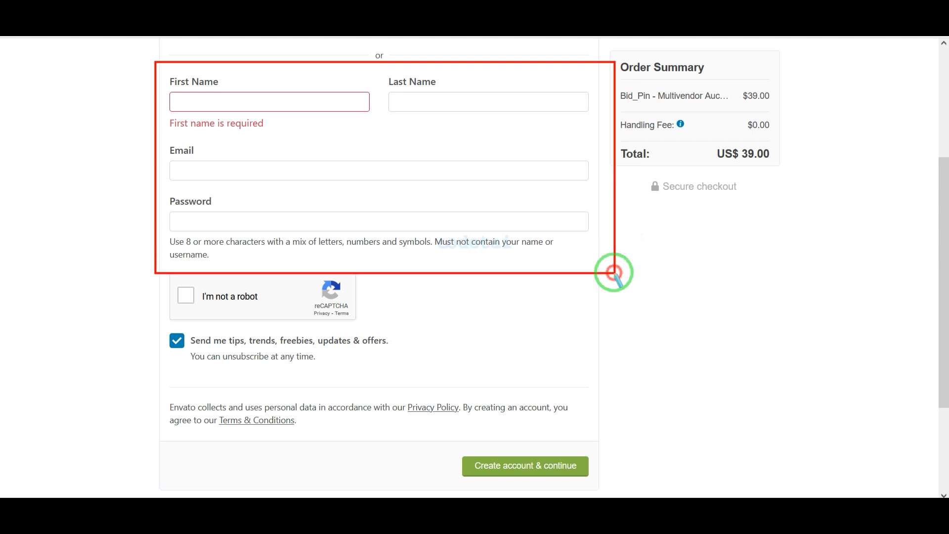
scroll(614, 272, "up", 3)
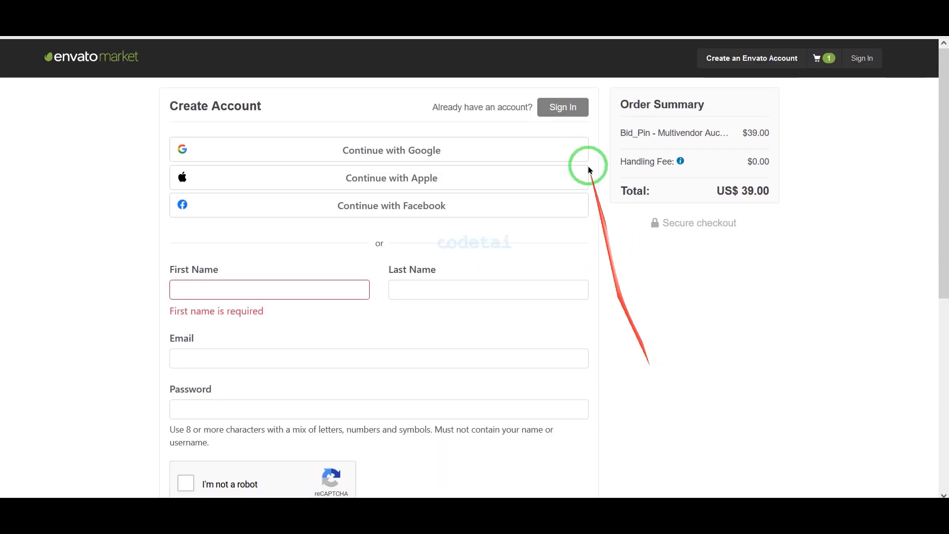
Sign in with the account username and password and continue to the checkout
left_click(567, 107)
type("codeta")
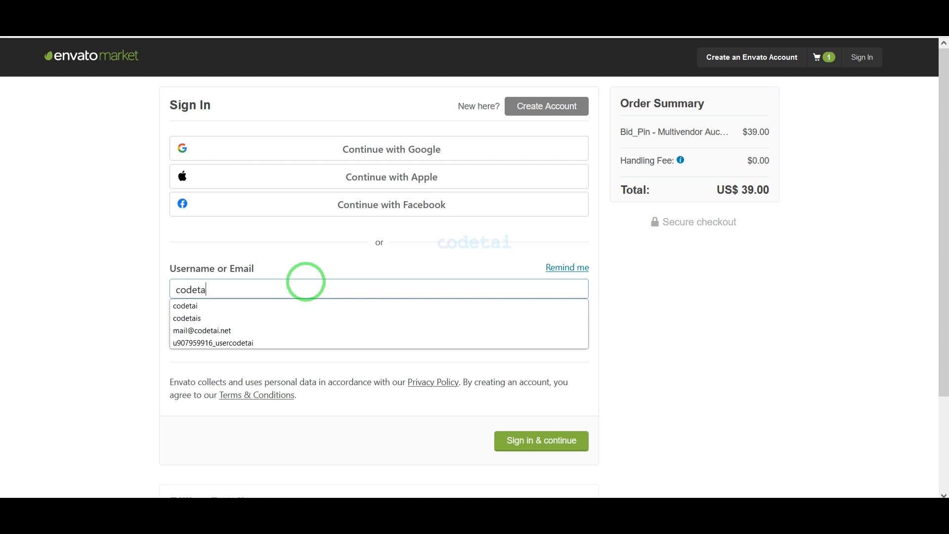
type("i.")
key("BackSpace")
left_click(302, 346)
key("ctrl+v")
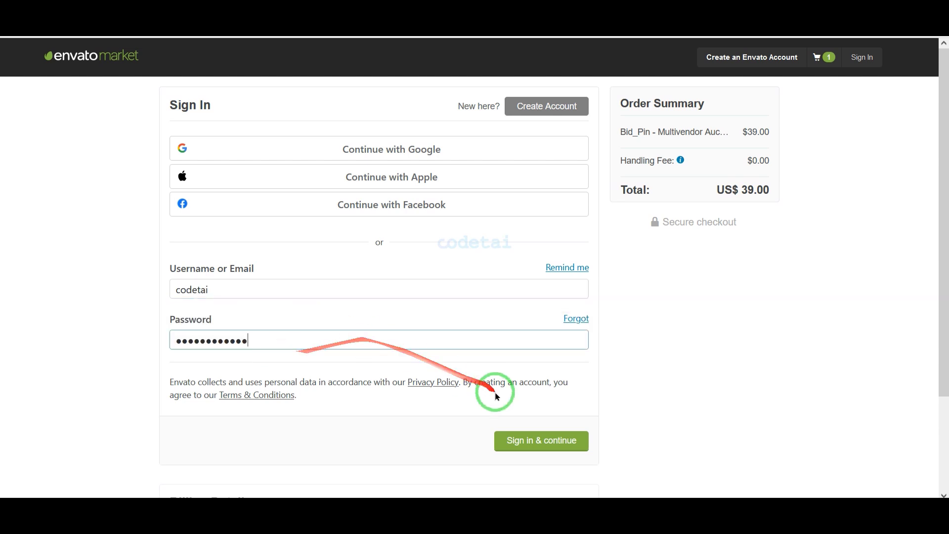
left_click(527, 447)
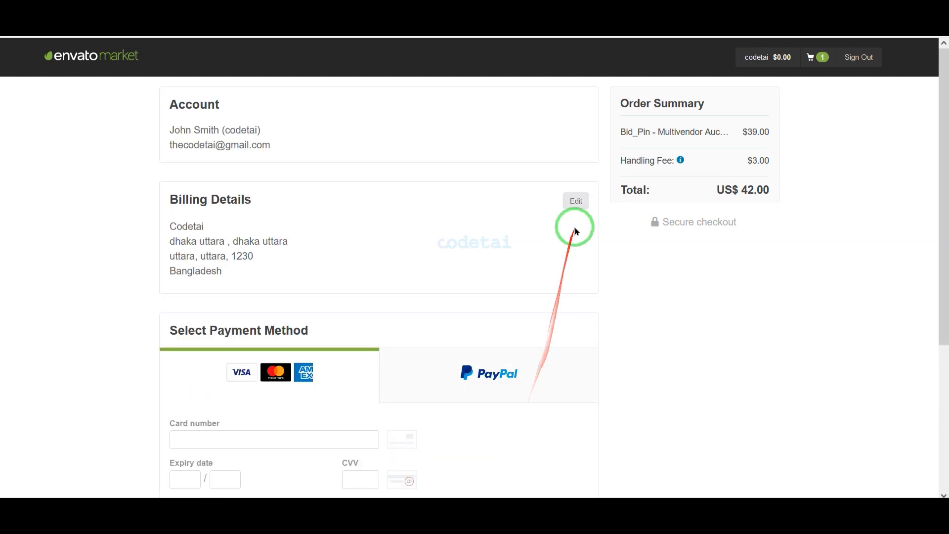
Open the billing details and outline the payment method, accepted card brands and expiry/CVV fields
left_click(578, 203)
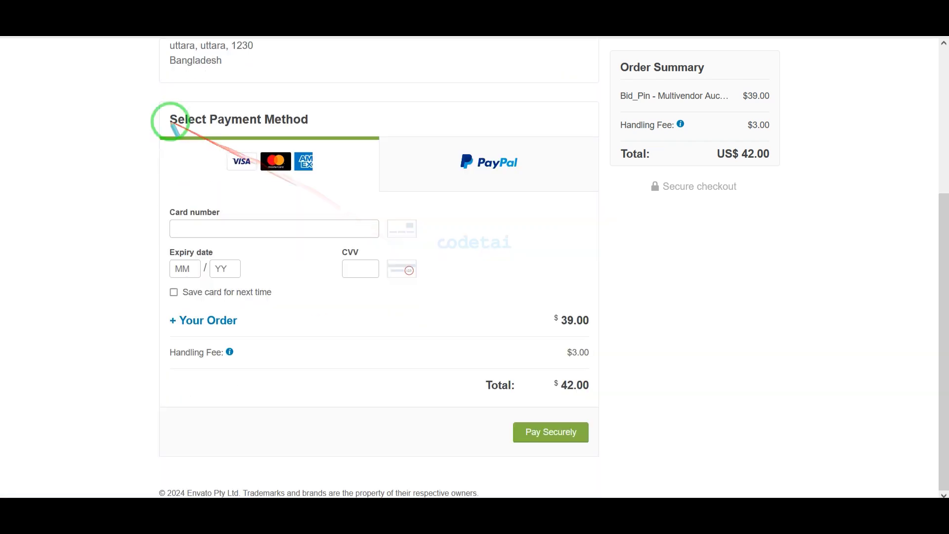
left_click_drag(197, 99, 598, 198)
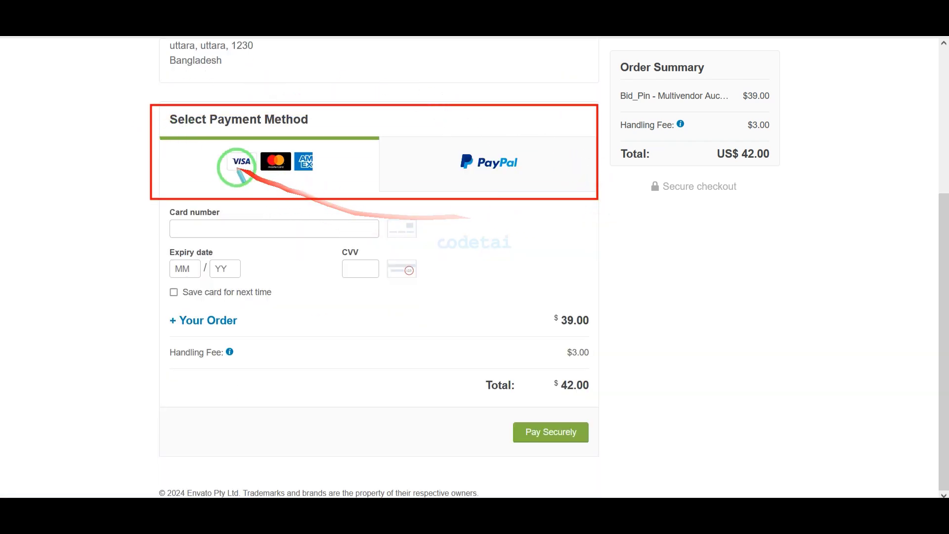
mouse_move(216, 142)
left_mouse_down()
mouse_move(326, 179)
mouse_move(448, 142)
mouse_move(564, 180)
left_mouse_up()
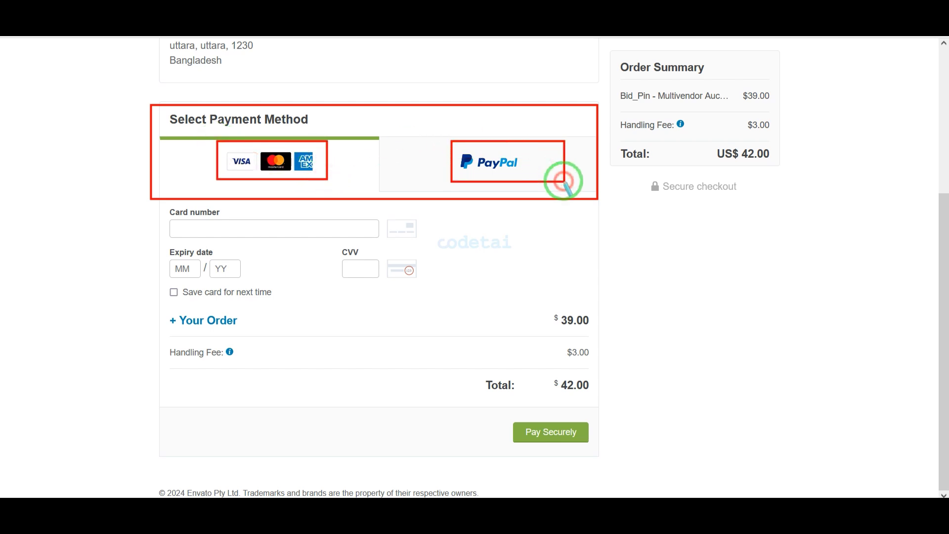
left_click_drag(211, 141, 336, 189)
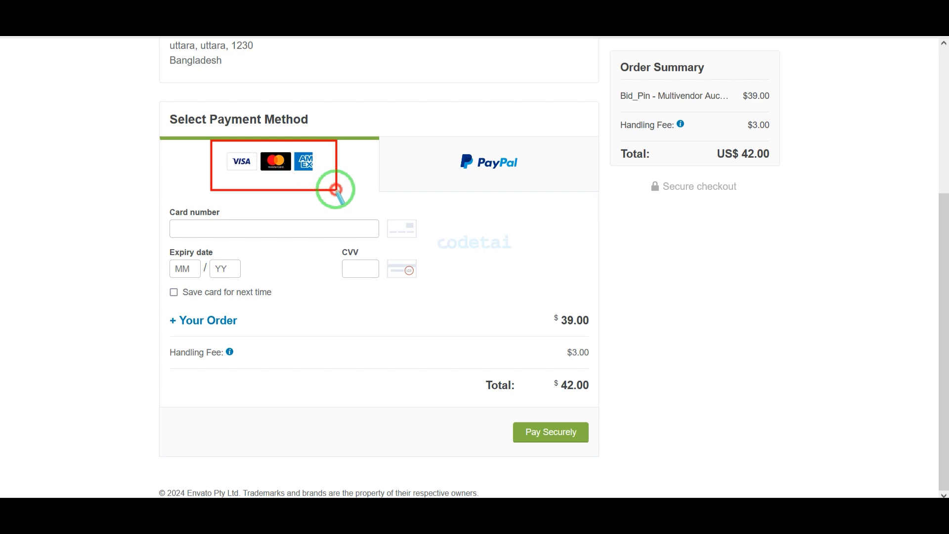
left_click_drag(357, 446, 235, 241)
Enter the card number and security code and pay the US$42.00 total
left_click(234, 232)
key("ctrl+v")
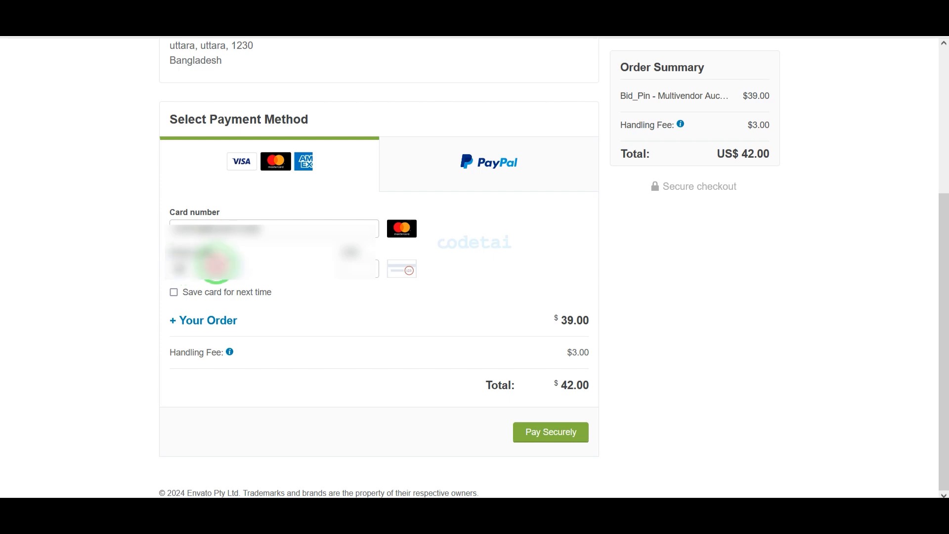
left_click(353, 270)
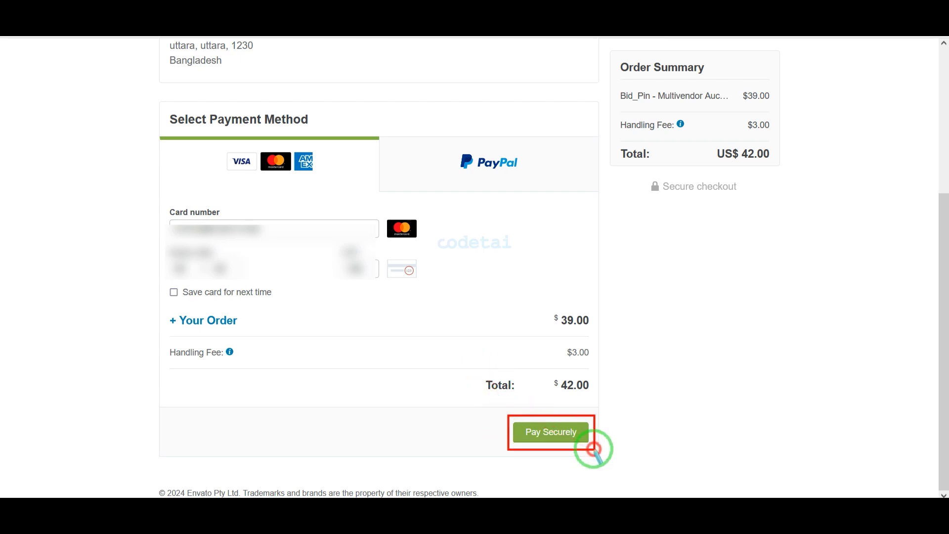
left_click(569, 433)
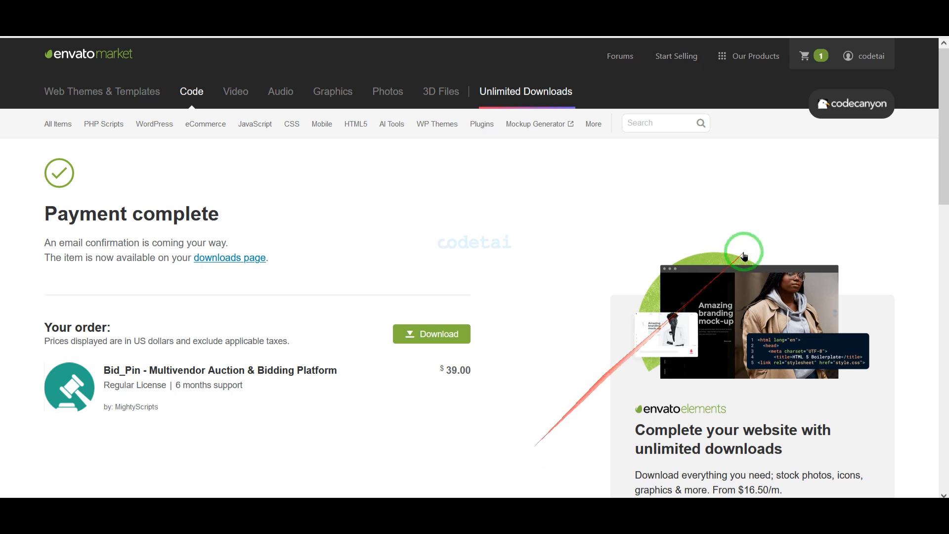
left_click(863, 58)
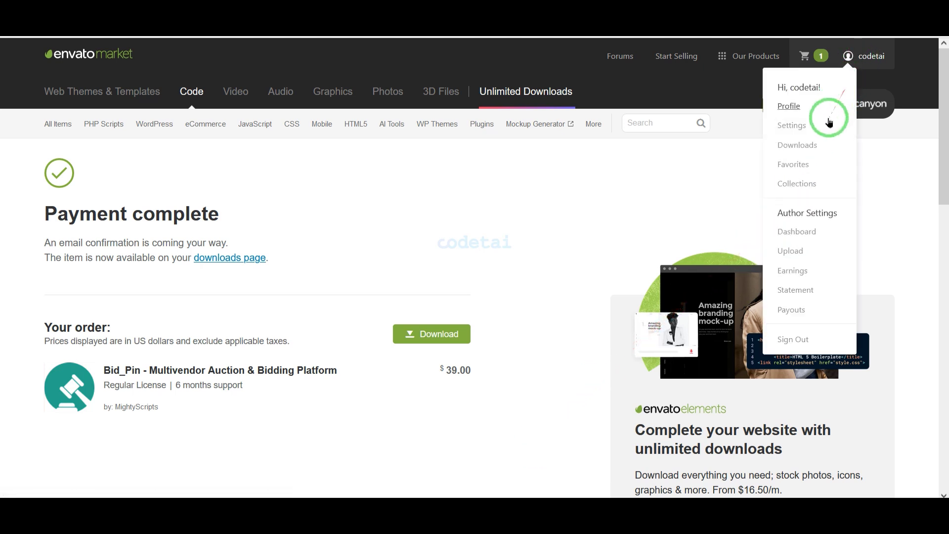
Go to the Envato Market Downloads list and show the Bid_Pin download options
left_click(804, 149)
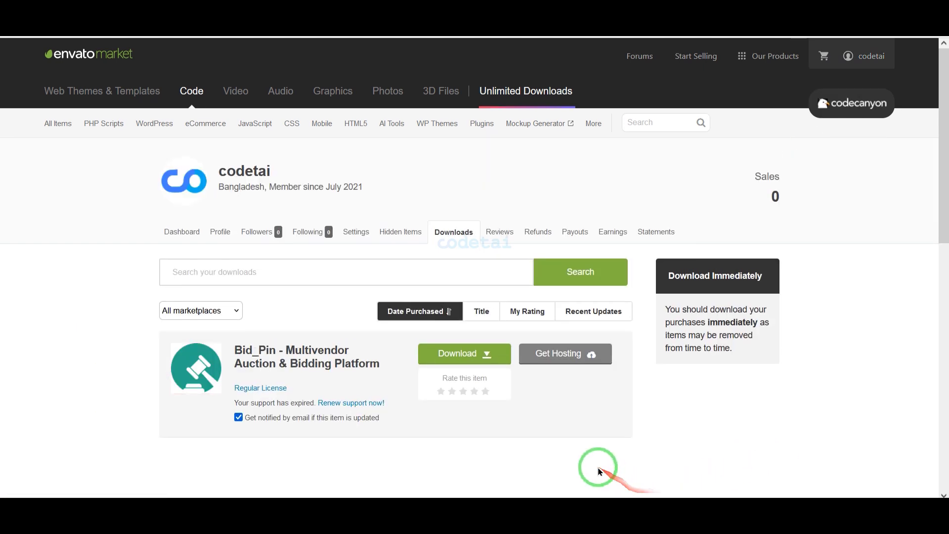
left_click(471, 355)
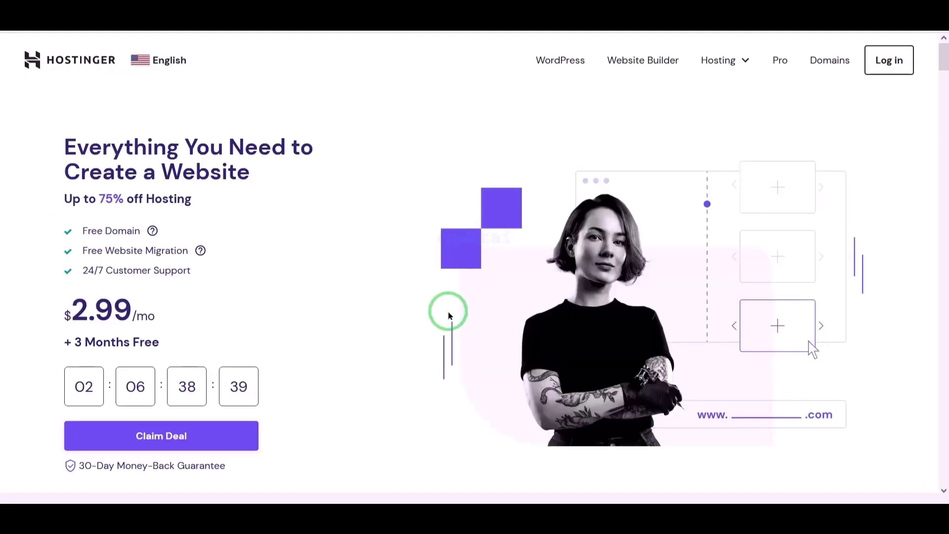
Scroll the Hostinger homepage down to the footer and back up to the top
scroll(449, 315, "down", 10)
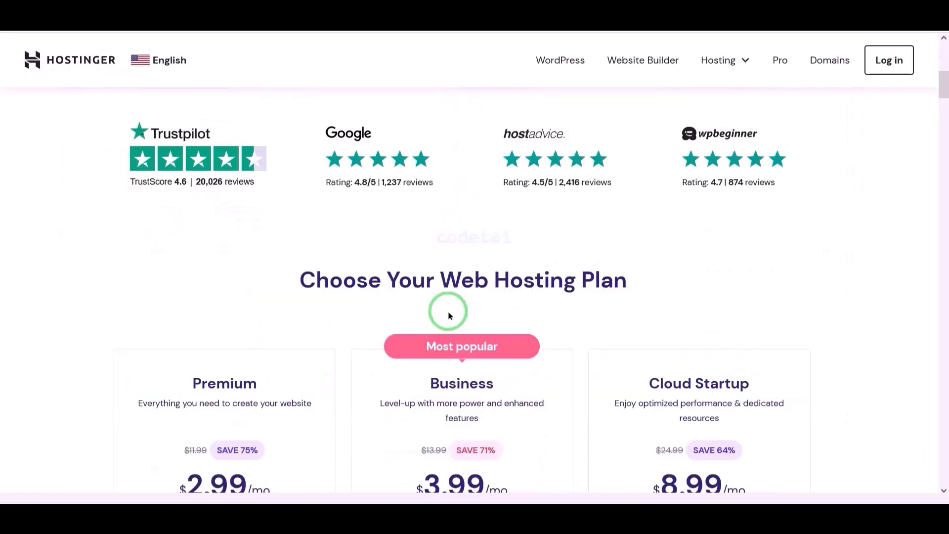
scroll(448, 311, "down", 10)
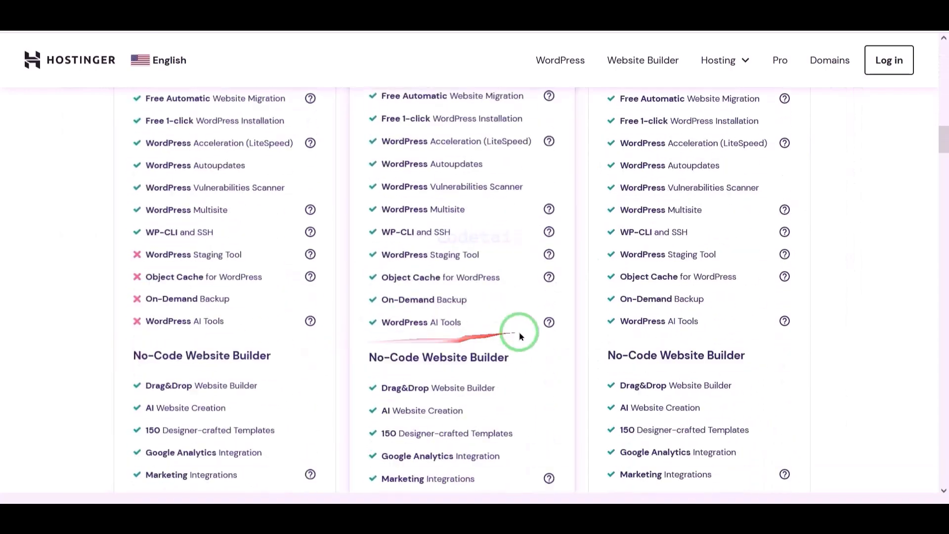
scroll(538, 332, "down", 12)
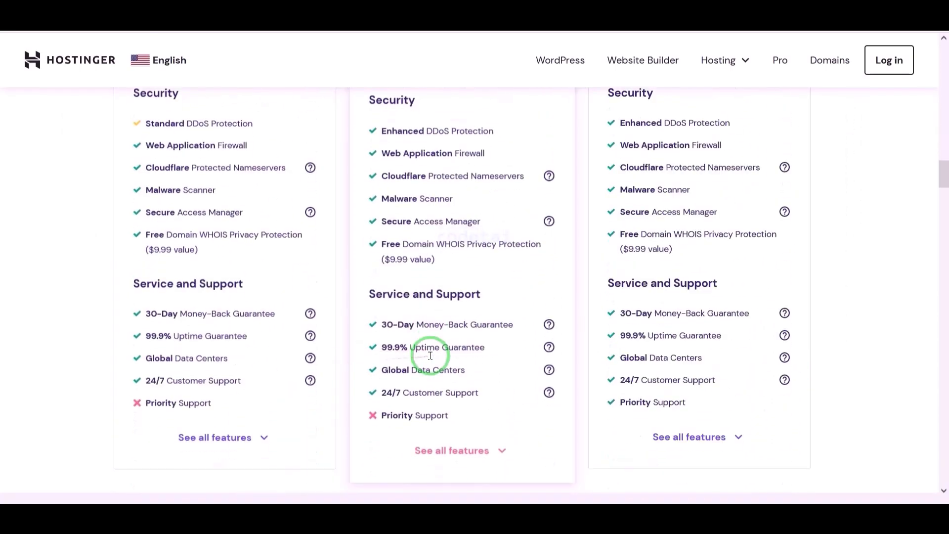
scroll(345, 371, "down", 12)
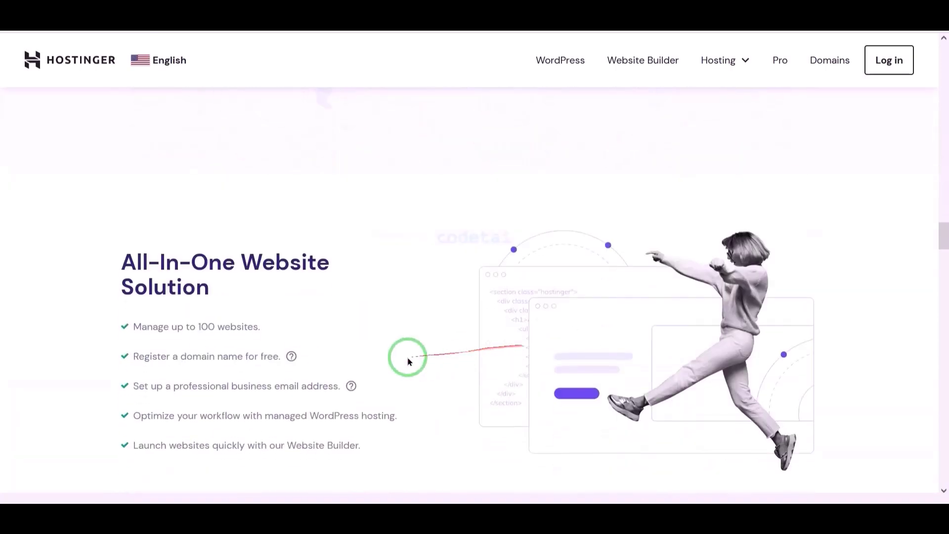
scroll(348, 368, "down", 12)
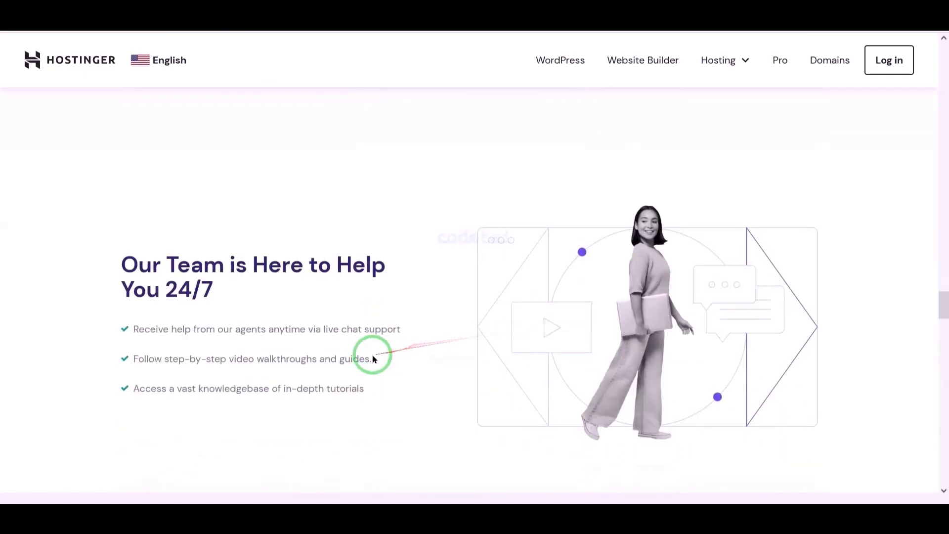
scroll(365, 366, "down", 15)
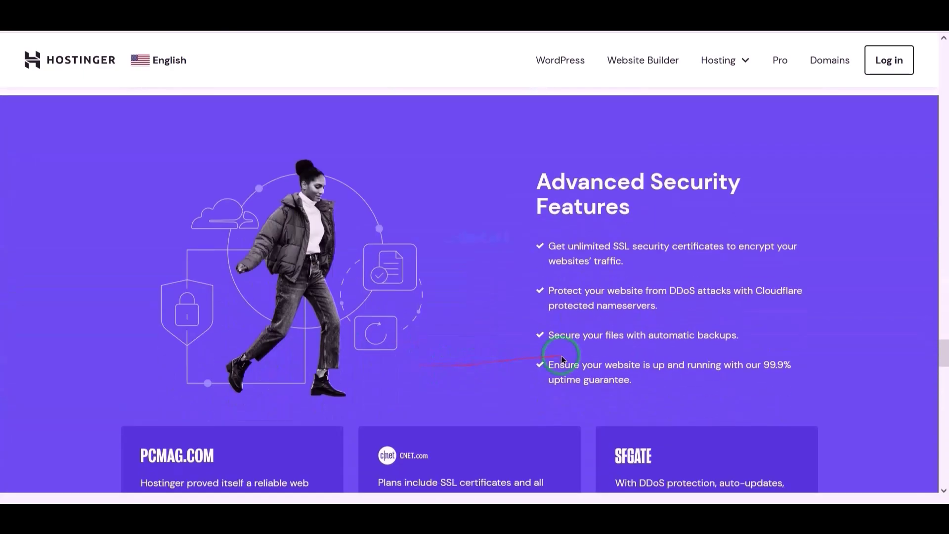
scroll(359, 394, "down", 15)
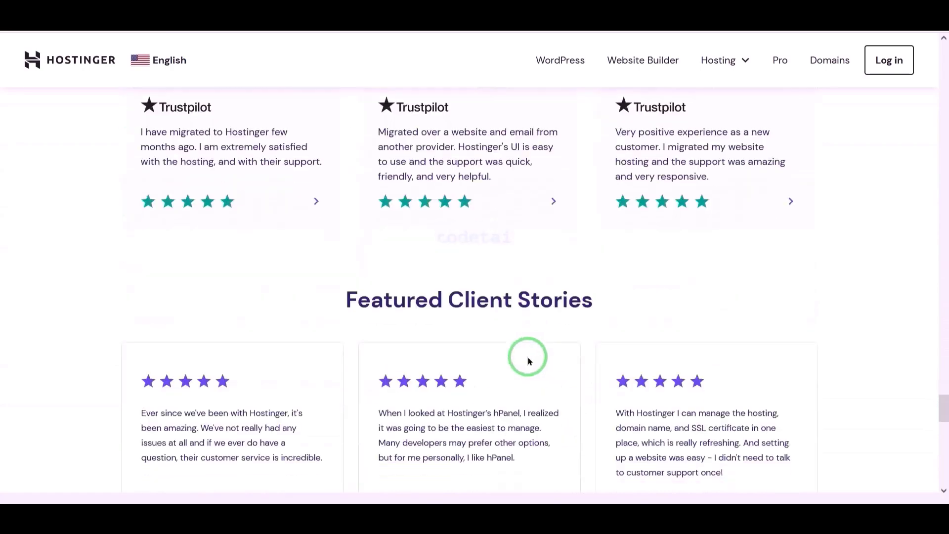
scroll(397, 380, "down", 15)
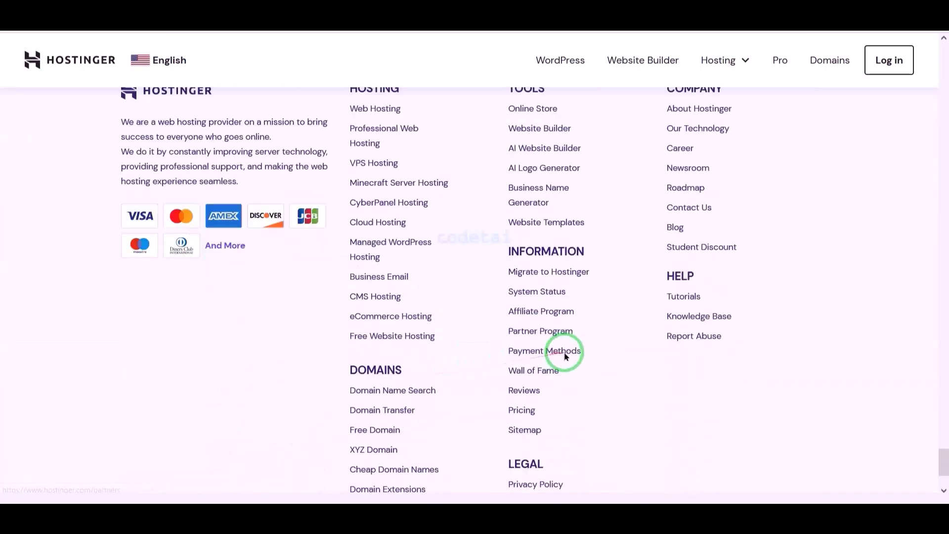
scroll(657, 365, "down", 1)
scroll(657, 364, "up", 15)
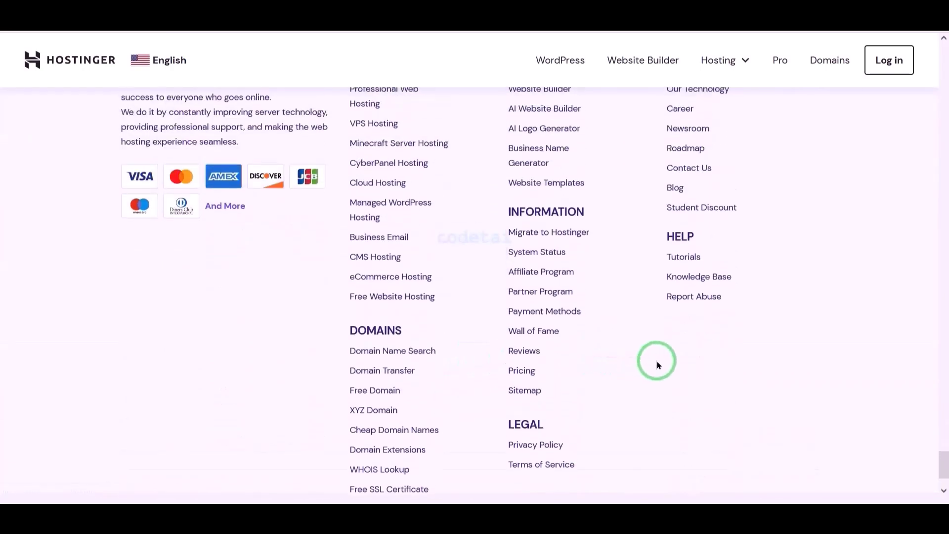
scroll(634, 365, "up", 10)
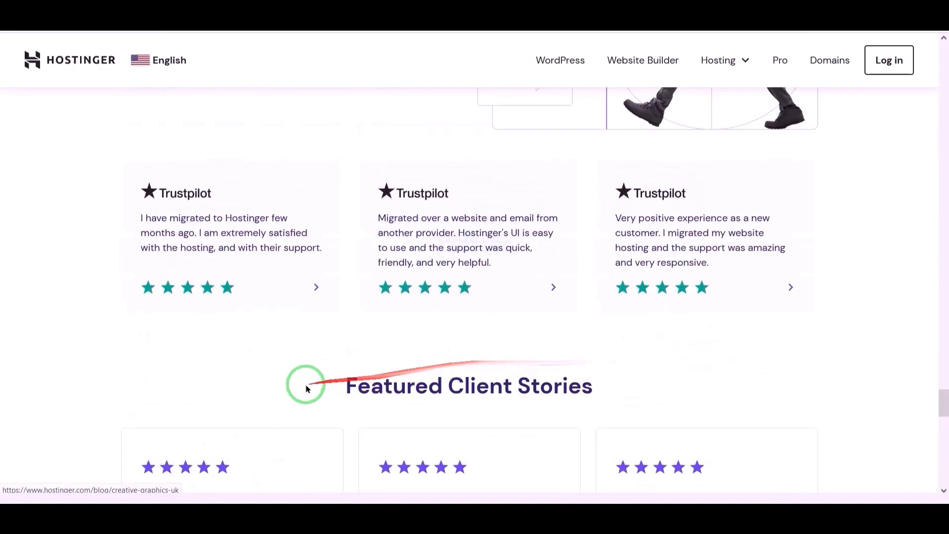
scroll(562, 374, "up", 15)
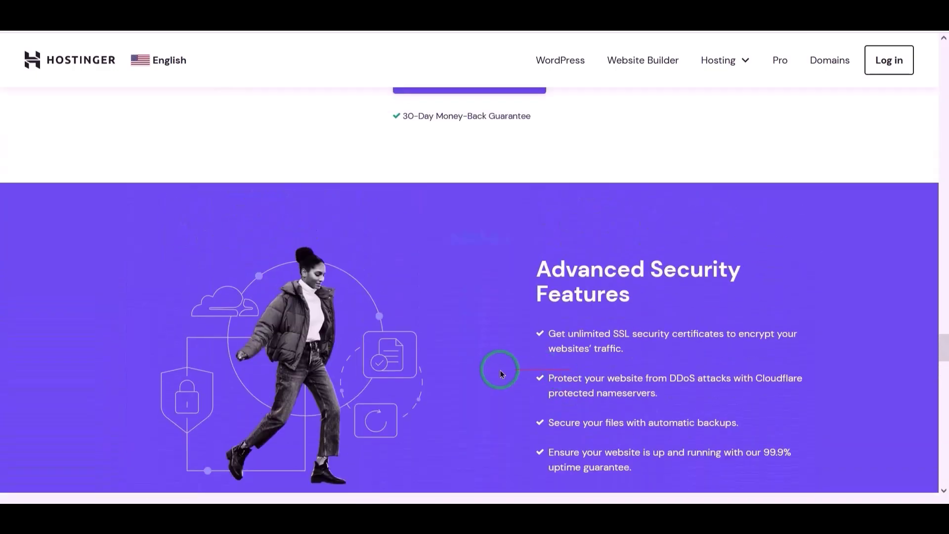
scroll(516, 379, "up", 15)
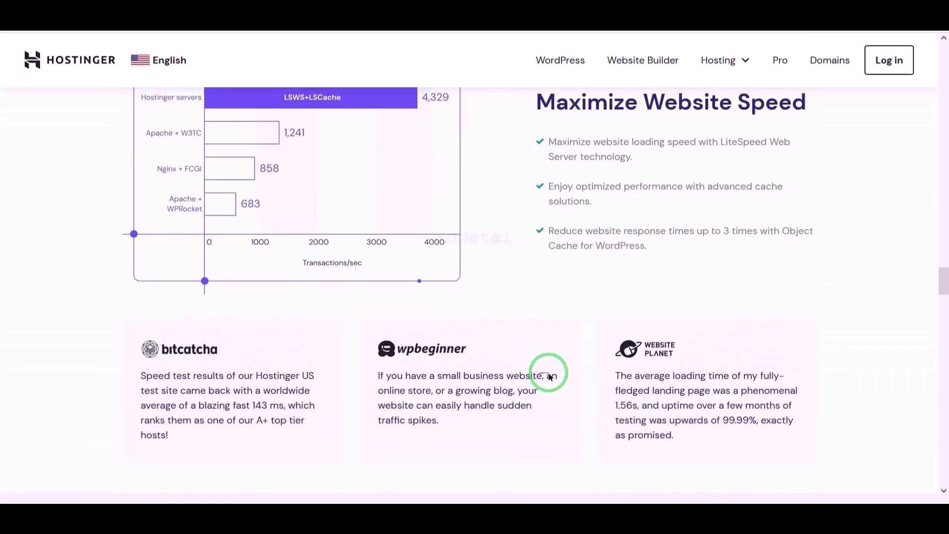
scroll(290, 387, "up", 12)
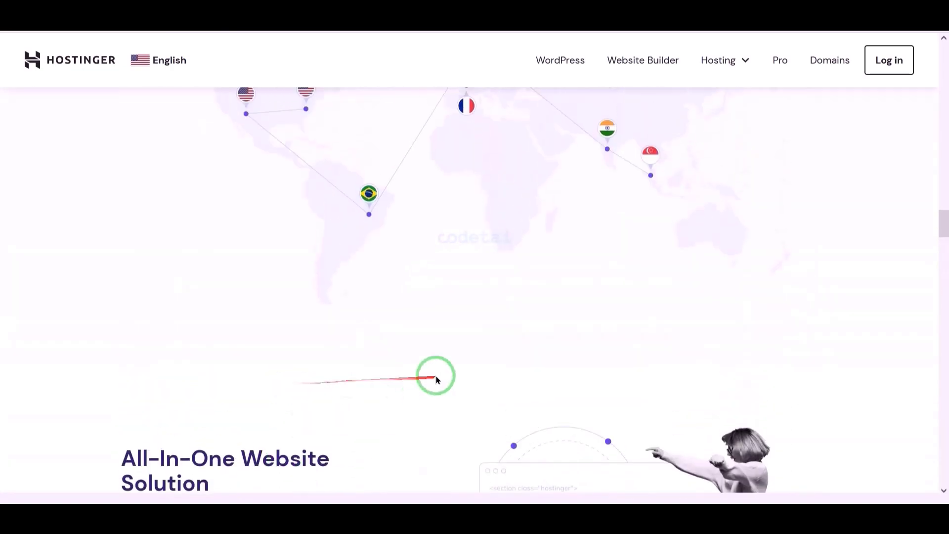
scroll(328, 399, "up", 12)
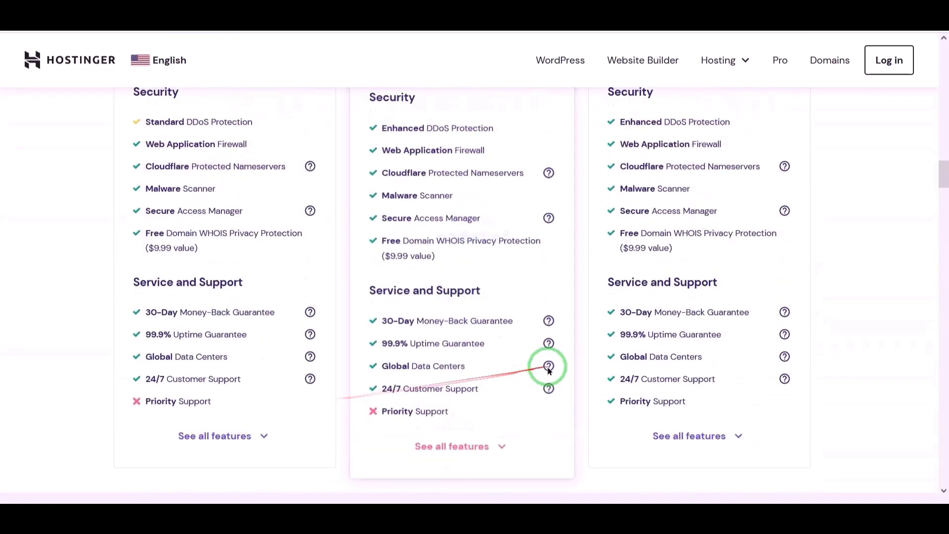
scroll(557, 346, "up", 12)
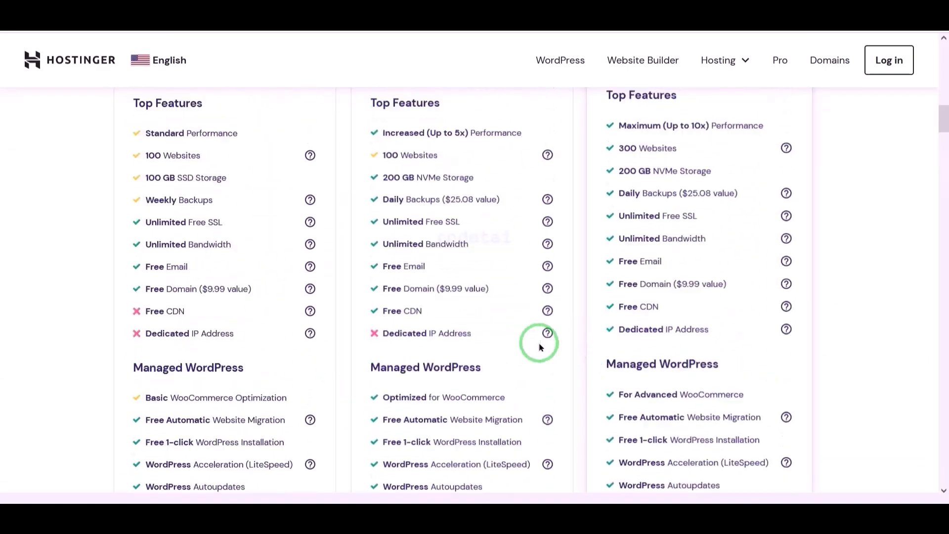
scroll(564, 332, "up", 6)
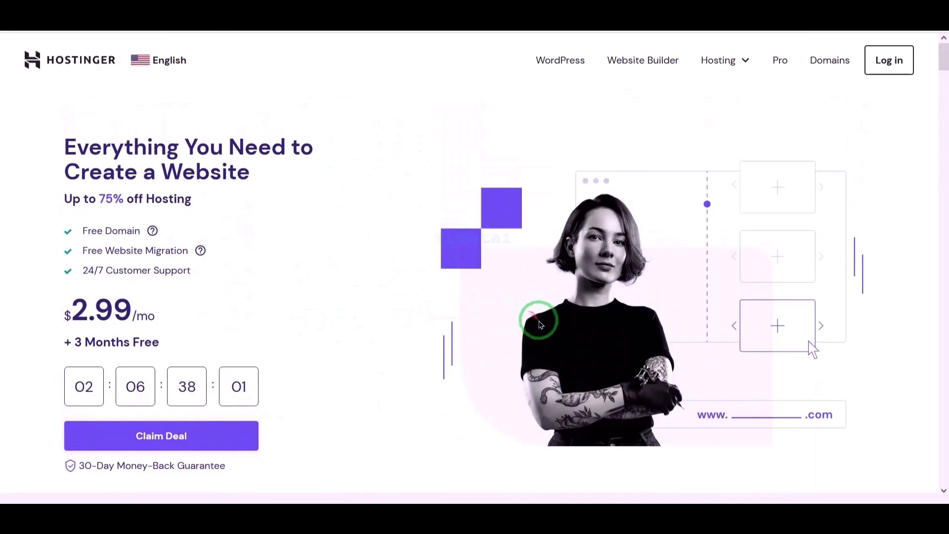
Go to the Web Hosting plans page from the Hosting menu
left_click(722, 59)
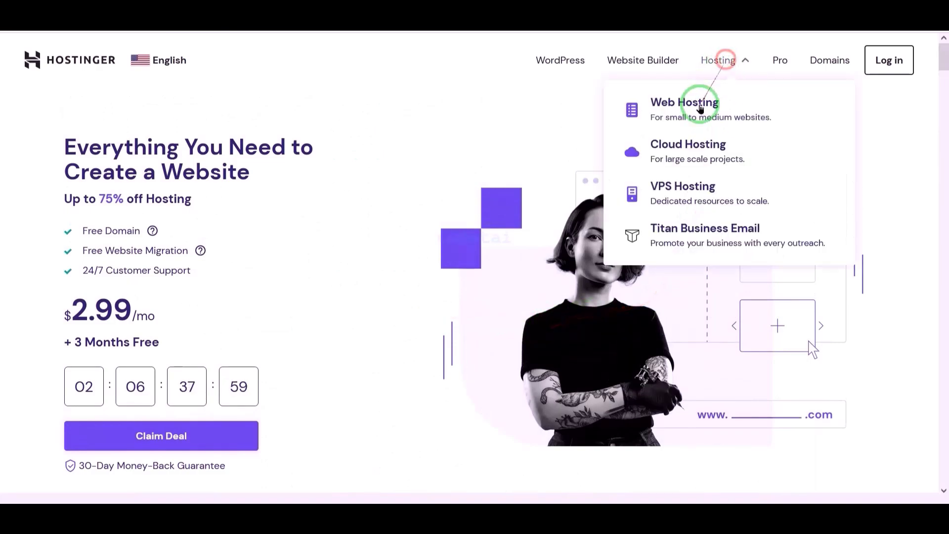
left_click(699, 109)
scroll(544, 234, "down", 15)
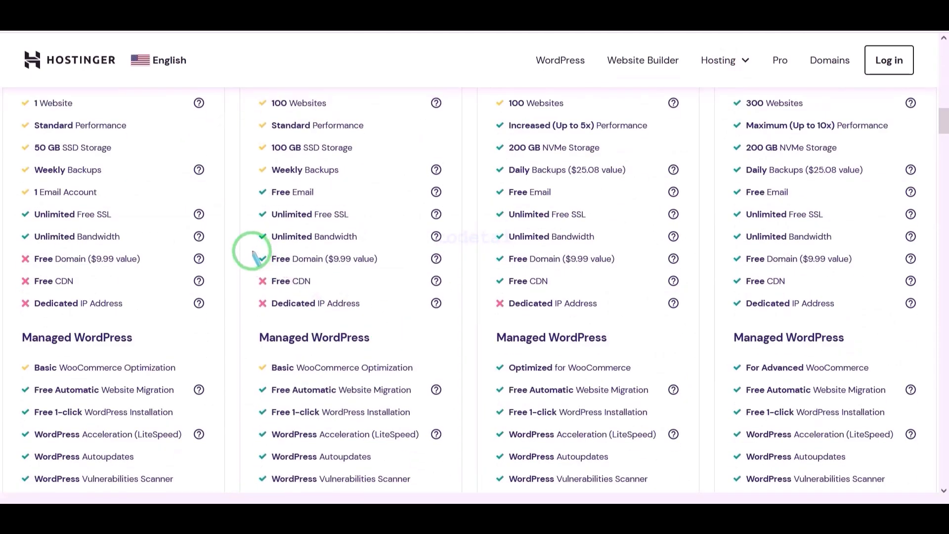
Compare the Single $1.99, Premium $2.99, Business $3.99 and Cloud Startup $8.99 monthly plans
mouse_move(252, 251)
left_mouse_down()
mouse_move(411, 275)
mouse_move(910, 269)
left_mouse_up()
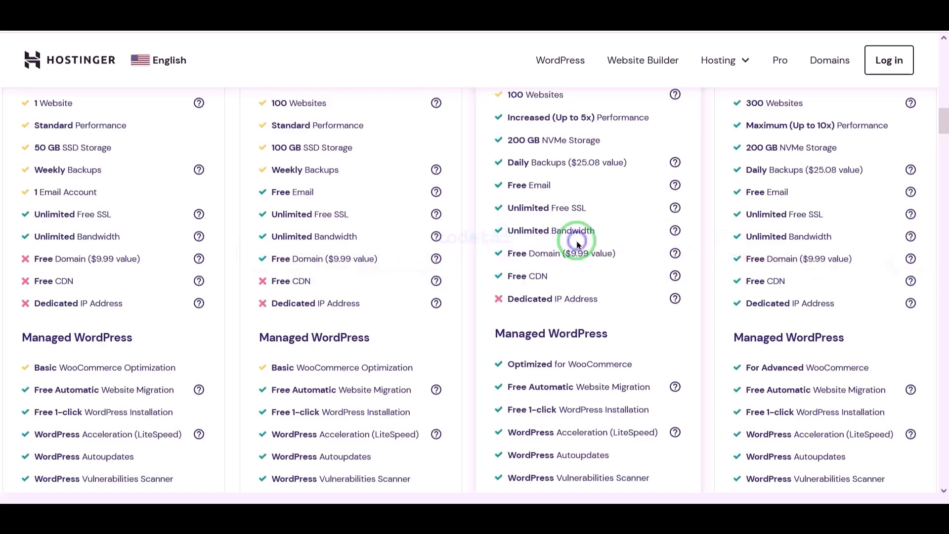
scroll(530, 275, "down", 10)
scroll(389, 340, "down", 6)
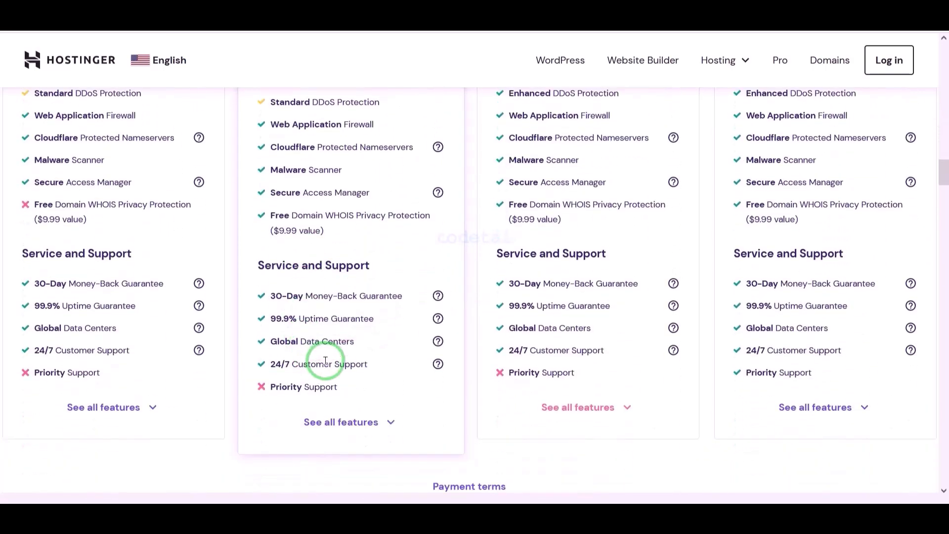
mouse_move(325, 361)
left_mouse_down()
mouse_move(133, 339)
mouse_move(17, 280)
mouse_move(219, 290)
left_mouse_up()
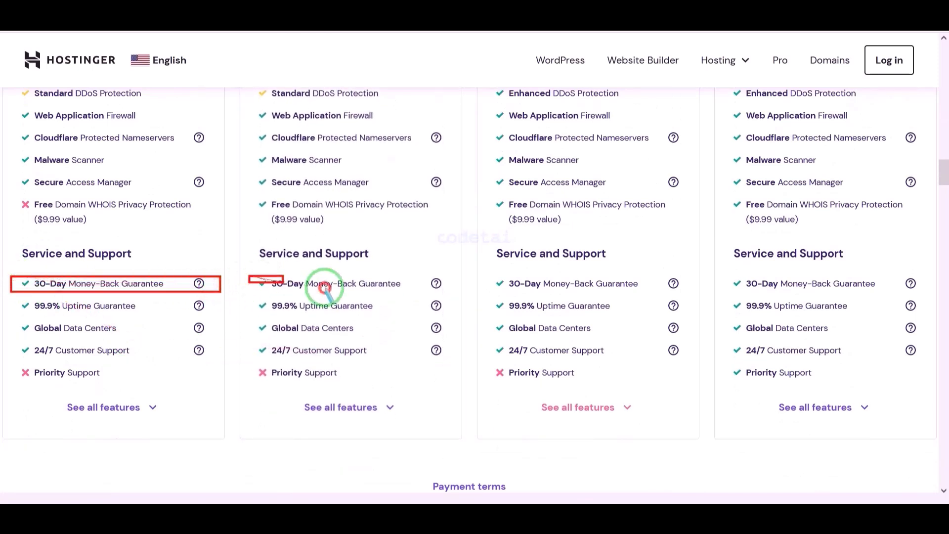
left_click_drag(324, 288, 921, 293)
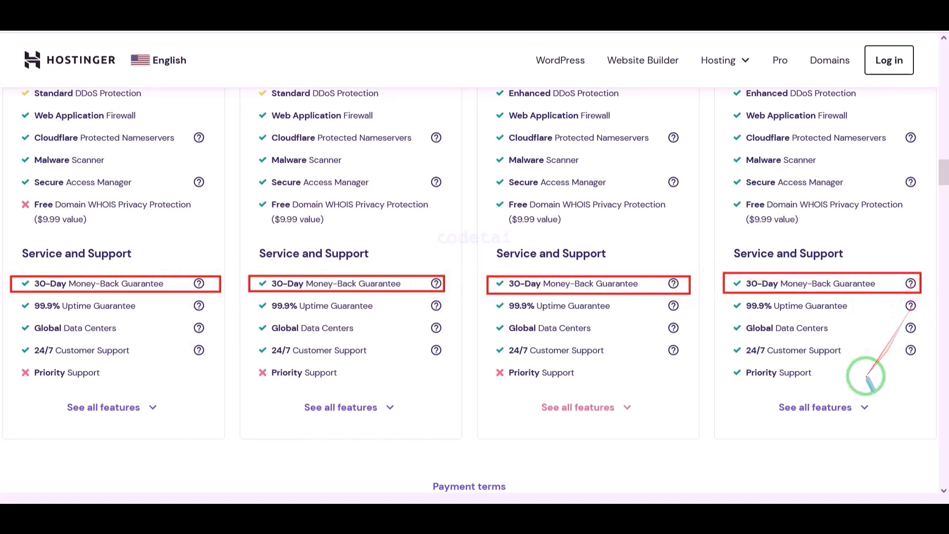
key("Escape")
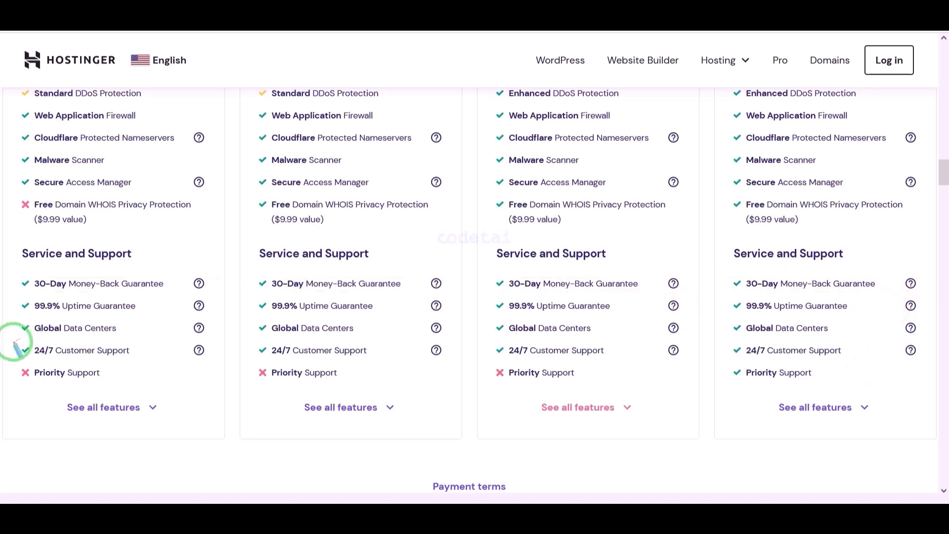
mouse_move(66, 345)
left_mouse_down()
mouse_move(195, 360)
mouse_move(932, 361)
left_mouse_up()
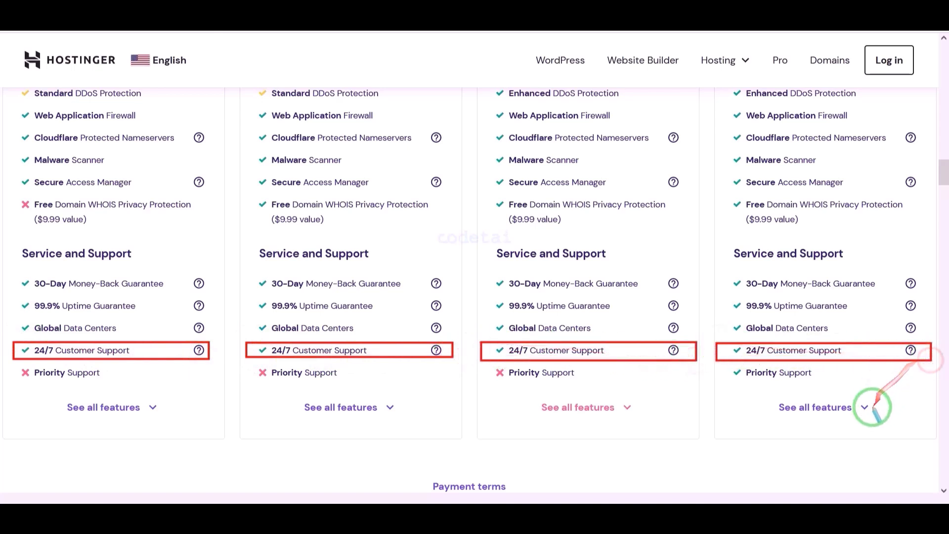
key("Escape")
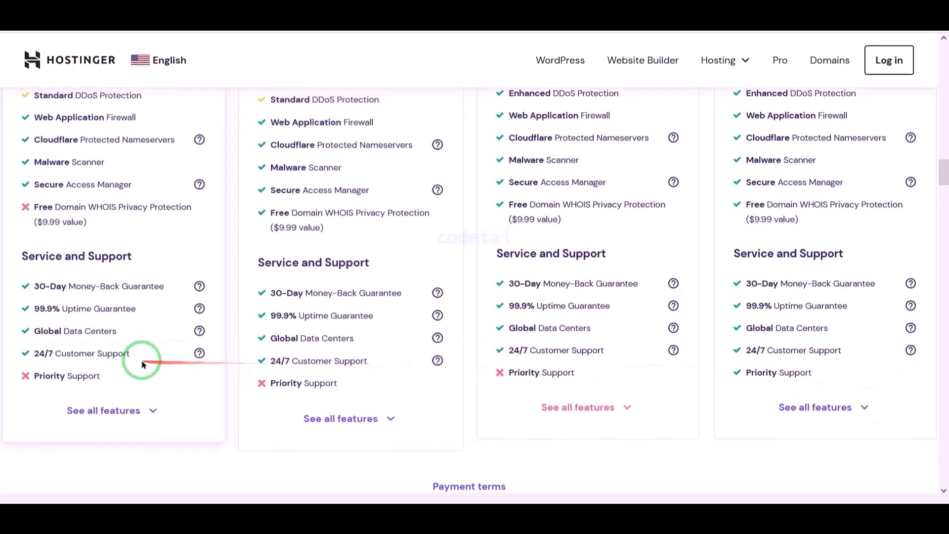
scroll(692, 386, "up", 15)
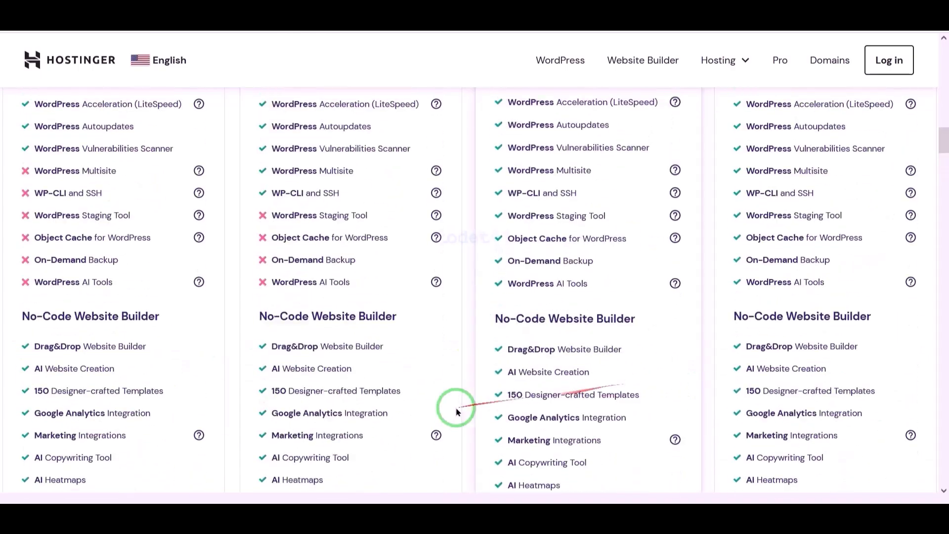
scroll(578, 388, "up", 10)
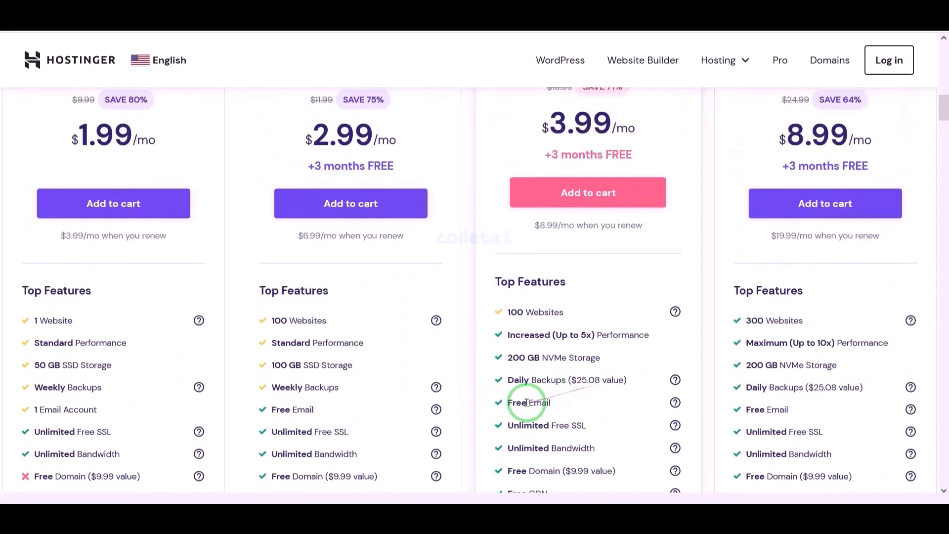
scroll(518, 413, "up", 3)
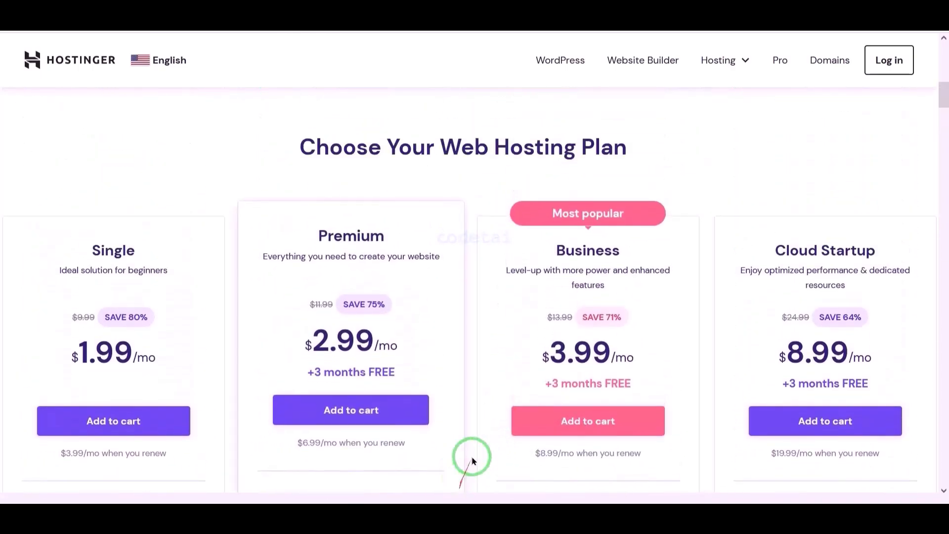
scroll(622, 338, "down", 3)
scroll(549, 339, "up", 3)
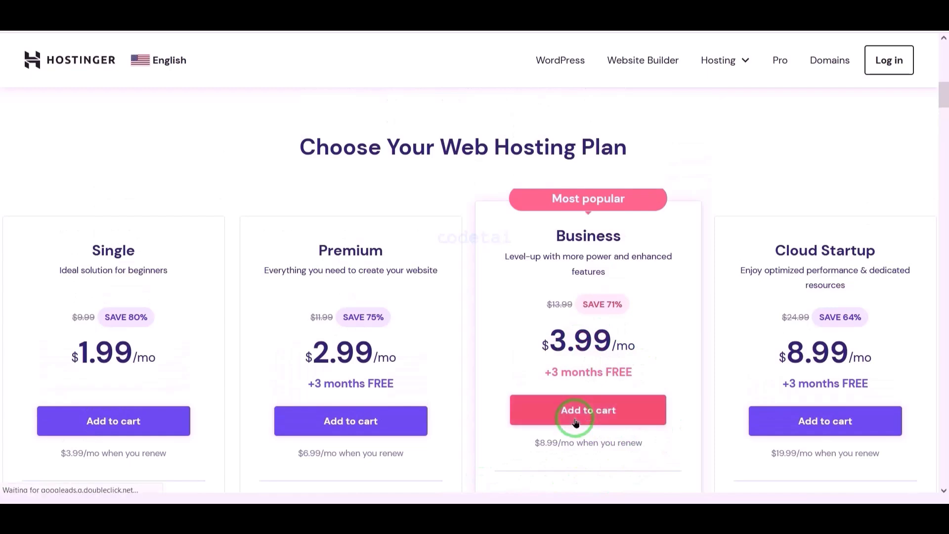
Switch the Business plan to a 12-month billing period
scroll(636, 297, "down", 4)
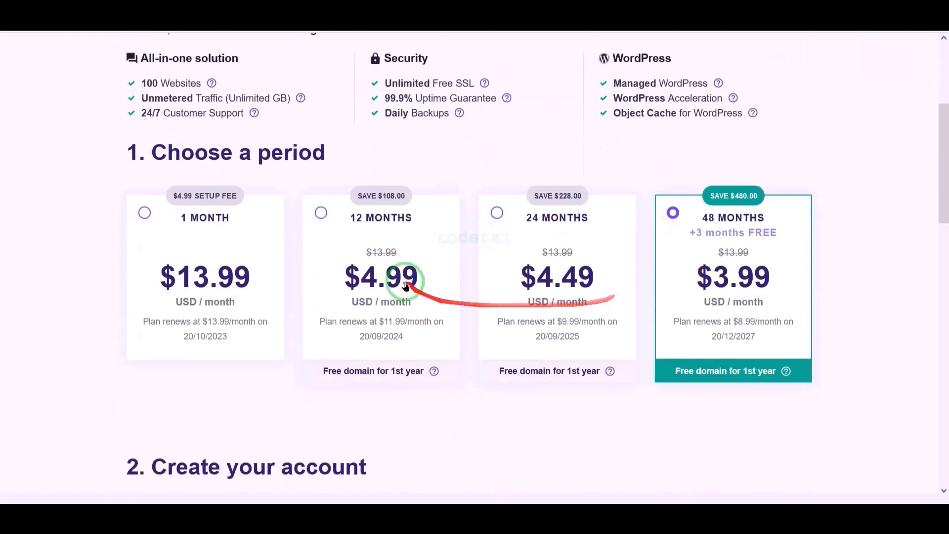
left_click(323, 214)
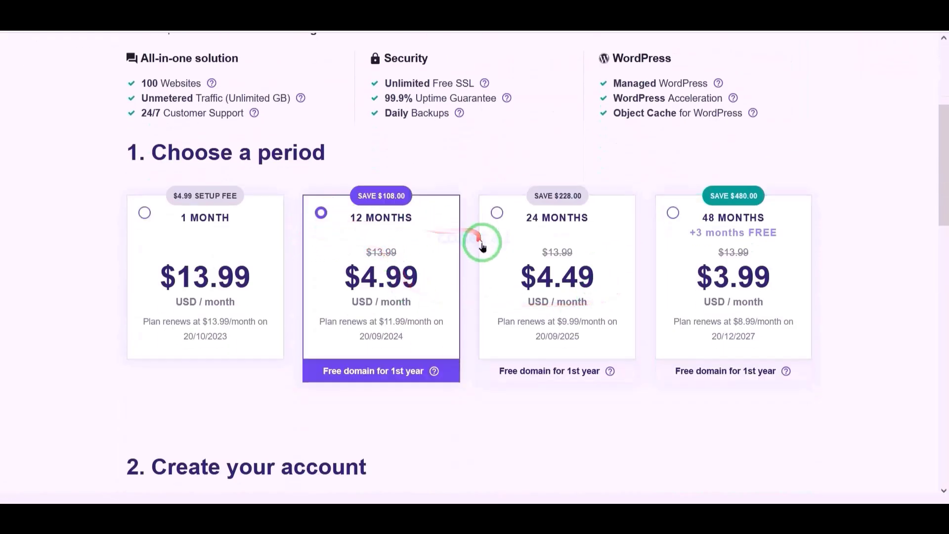
scroll(495, 247, "down", 6)
mouse_move(99, 171)
left_mouse_down()
mouse_move(793, 248)
mouse_move(851, 244)
left_mouse_up()
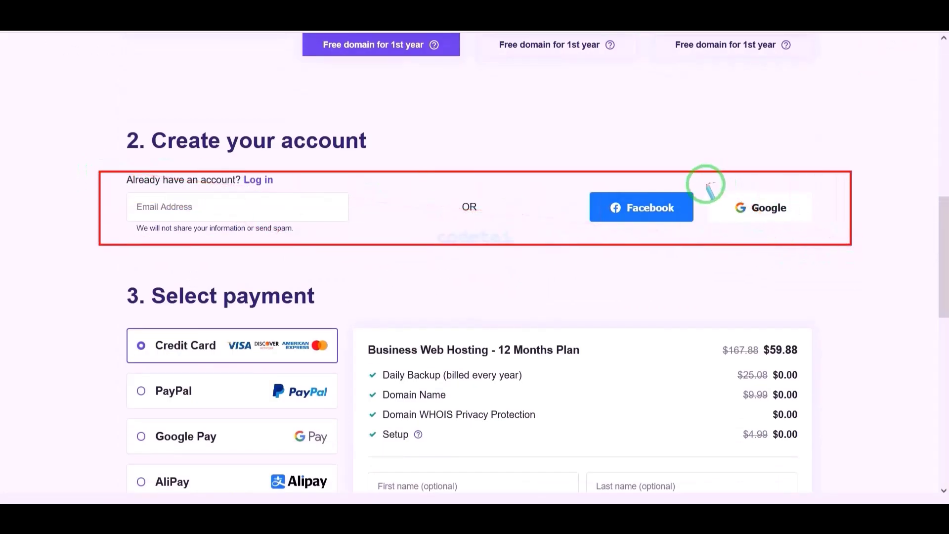
Create the Hostinger account by signing in with Google and the account password
left_click(818, 221)
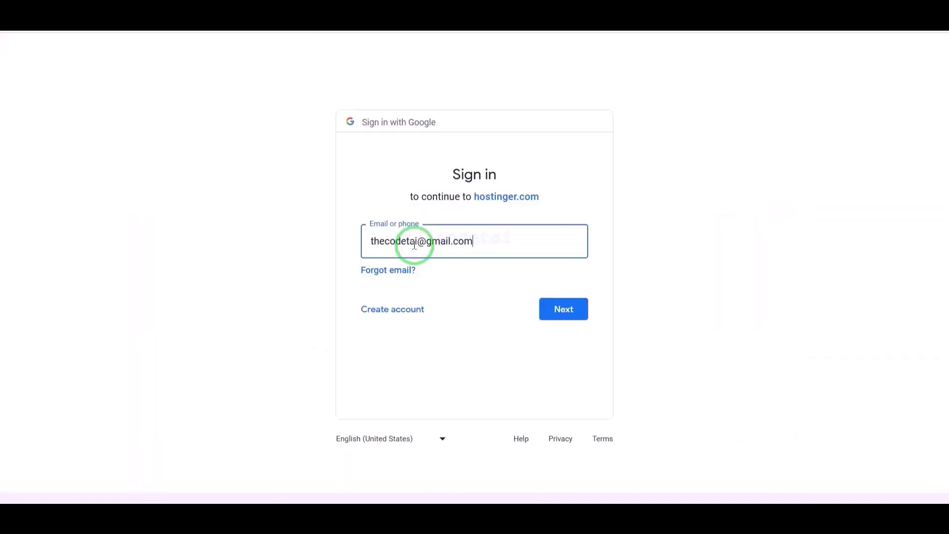
left_click(555, 301)
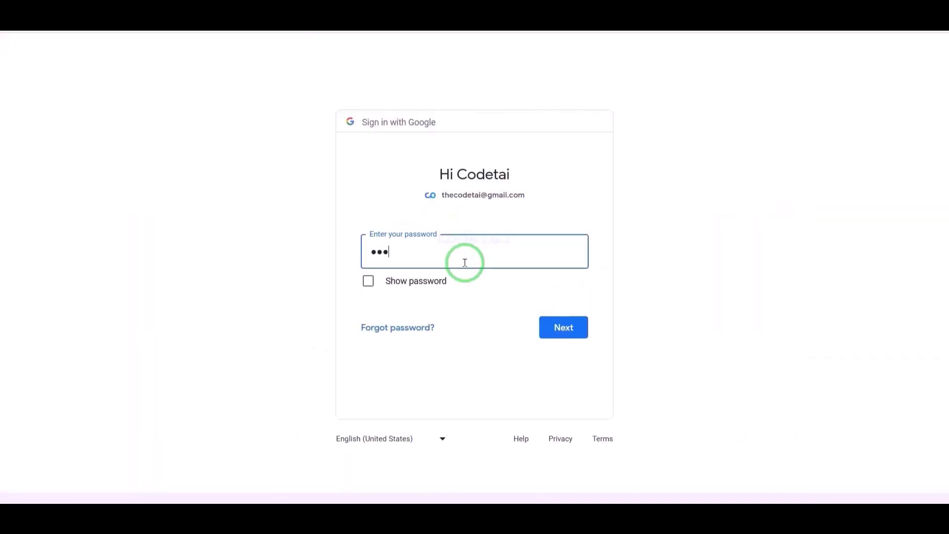
key("Return")
left_click(568, 273)
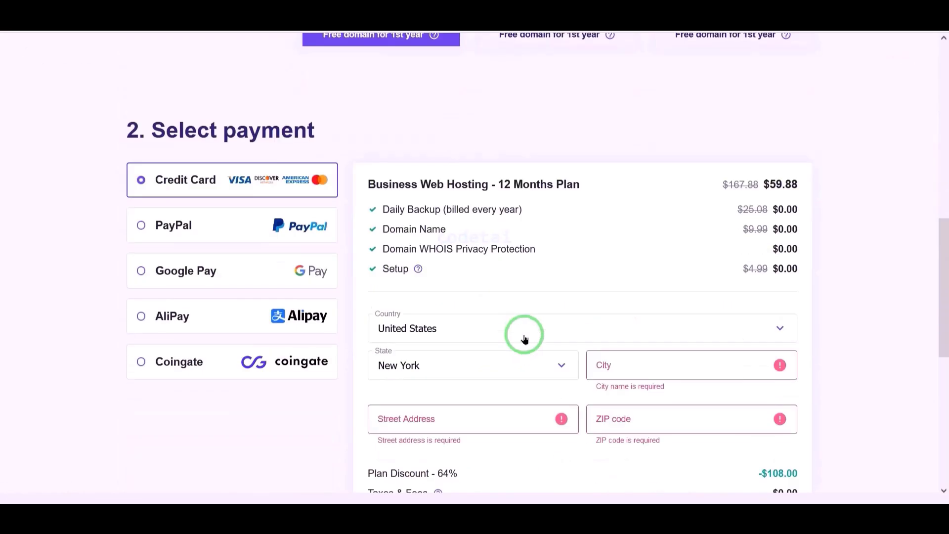
Review the checkout's order summary and billing detail fields
scroll(525, 334, "down", 5)
mouse_move(354, 246)
left_mouse_down()
mouse_move(601, 292)
mouse_move(754, 339)
left_mouse_up()
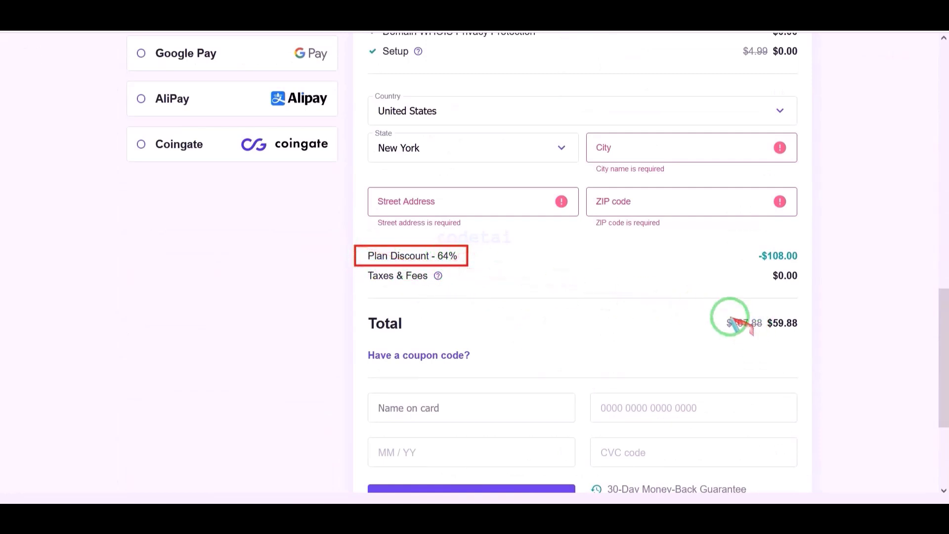
left_click_drag(703, 311, 809, 337)
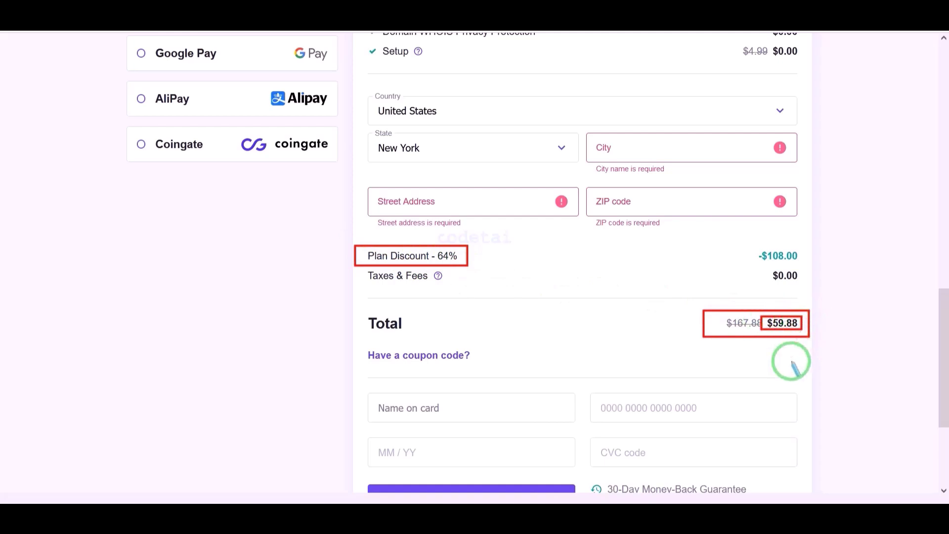
scroll(99, 155, "up", 4)
mouse_move(128, 157)
left_mouse_down()
mouse_move(318, 269)
mouse_move(345, 387)
left_mouse_up()
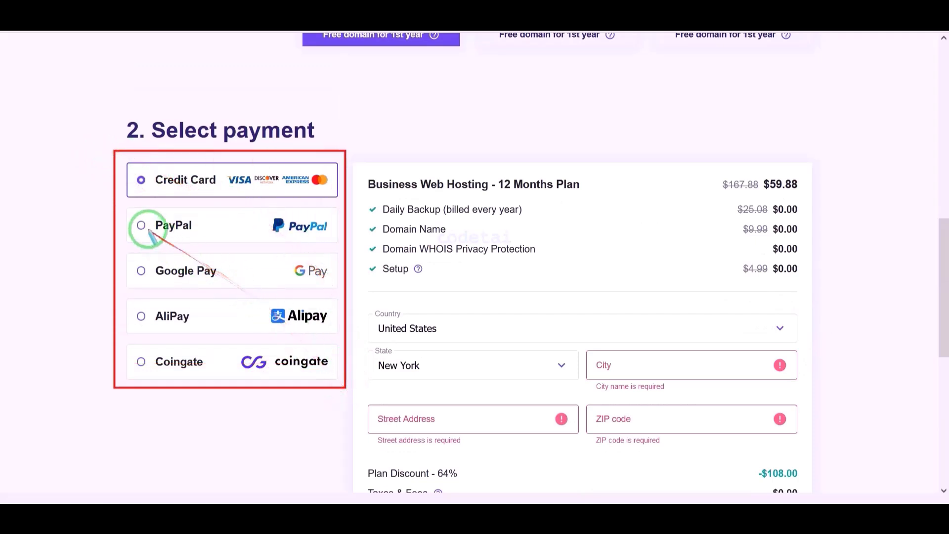
left_click_drag(163, 176, 346, 206)
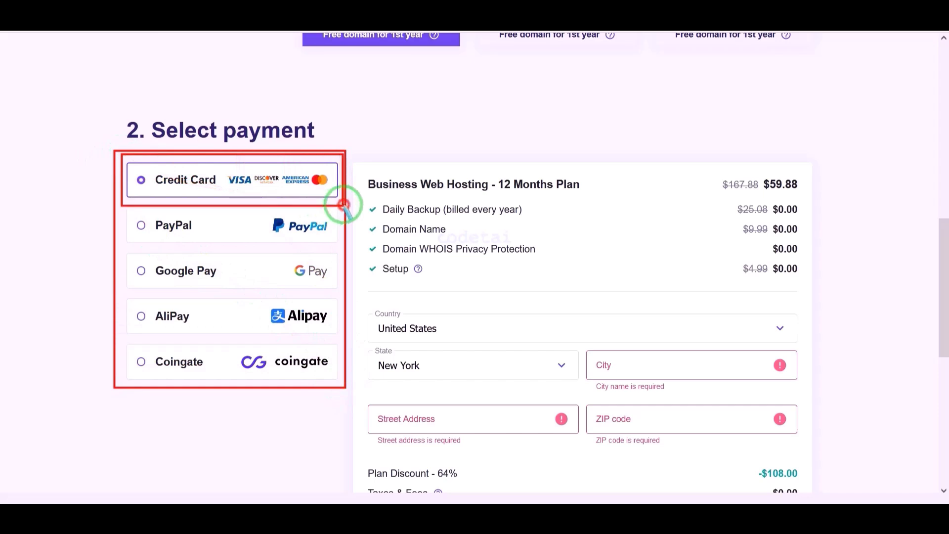
left_click_drag(125, 212, 345, 252)
left_click_drag(128, 258, 335, 288)
mouse_move(128, 304)
left_mouse_down()
mouse_move(334, 329)
mouse_move(328, 336)
left_mouse_up()
left_click_drag(127, 347, 340, 378)
scroll(374, 490, "down", 4)
Fill in the billing city, street address and ZIP code
left_click(657, 140)
type("ROSEDALE")
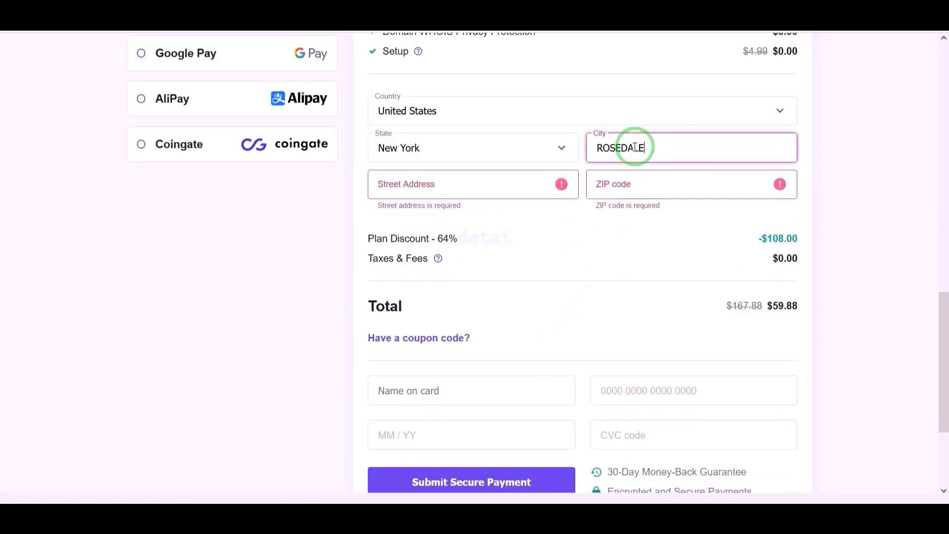
left_click(453, 188)
left_click(648, 188)
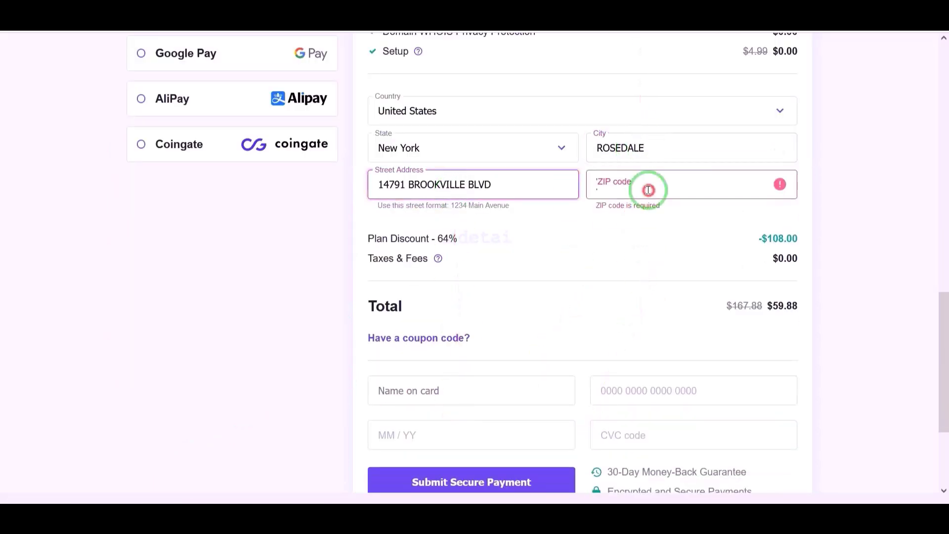
type("11422-3240")
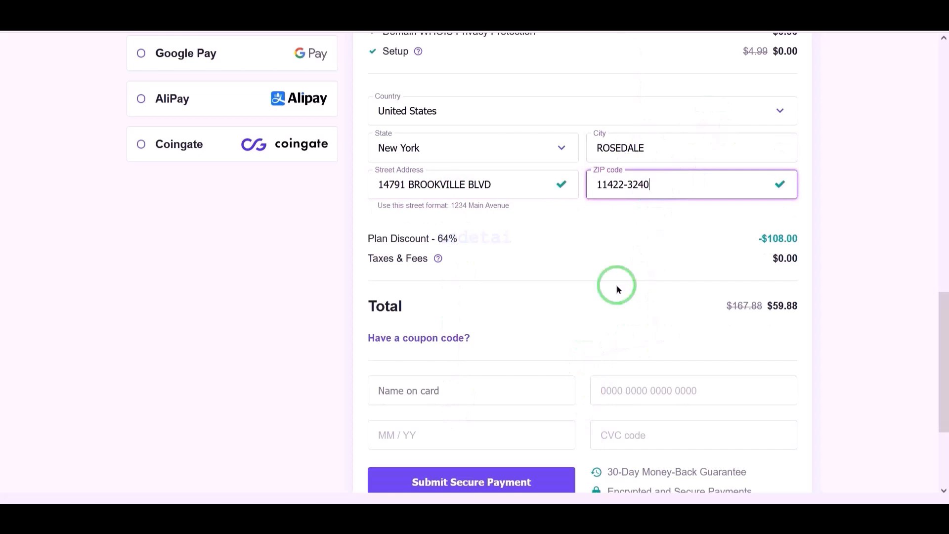
scroll(616, 283, "up", 3)
mouse_move(117, 98)
left_mouse_down()
mouse_move(188, 138)
mouse_move(343, 148)
left_mouse_up()
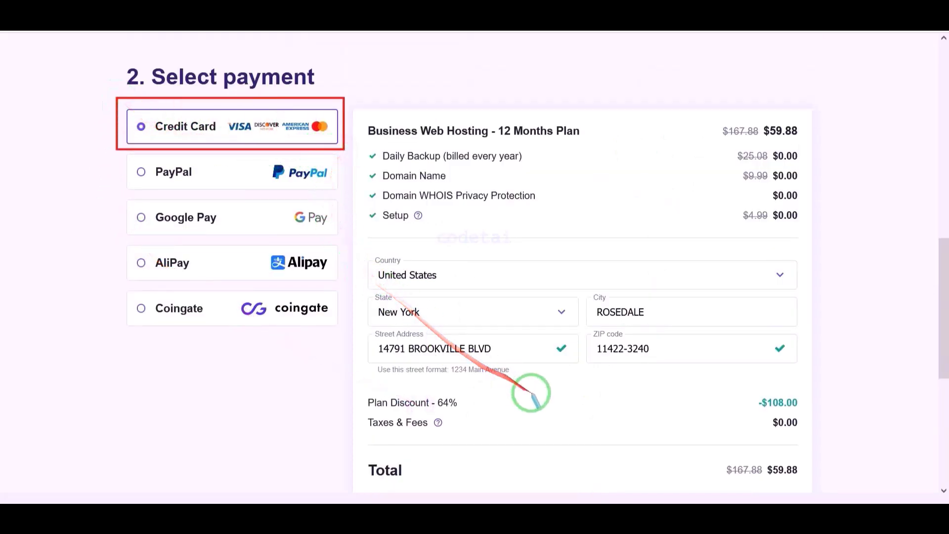
Enter the card number, expiry date and CVC, then submit the $59.88 payment
scroll(534, 392, "down", 6)
mouse_move(337, 203)
left_mouse_down()
mouse_move(820, 298)
mouse_move(809, 299)
left_mouse_up()
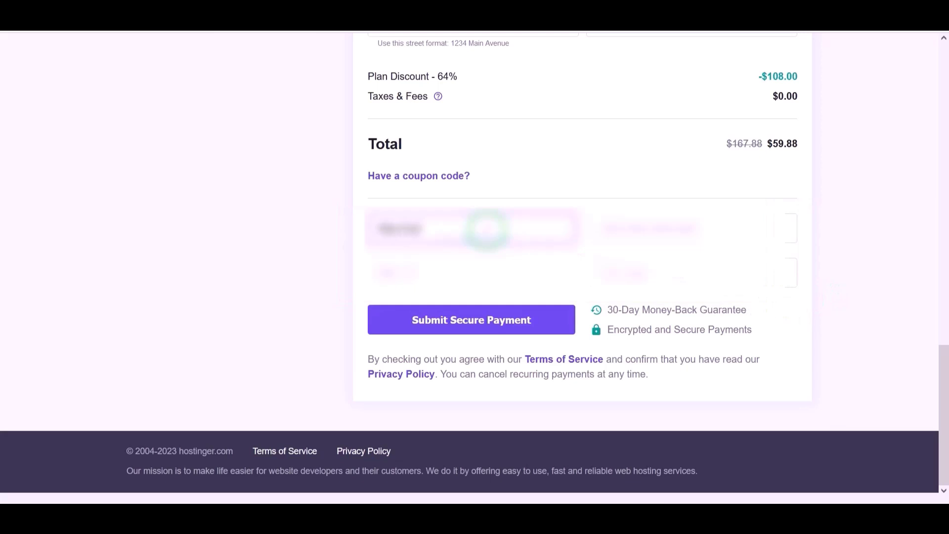
left_click(637, 226)
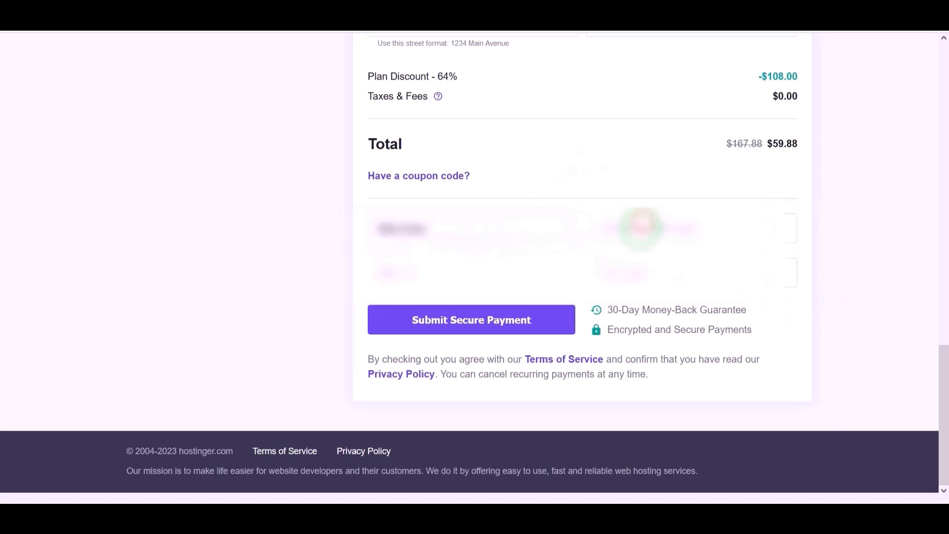
left_click(385, 272)
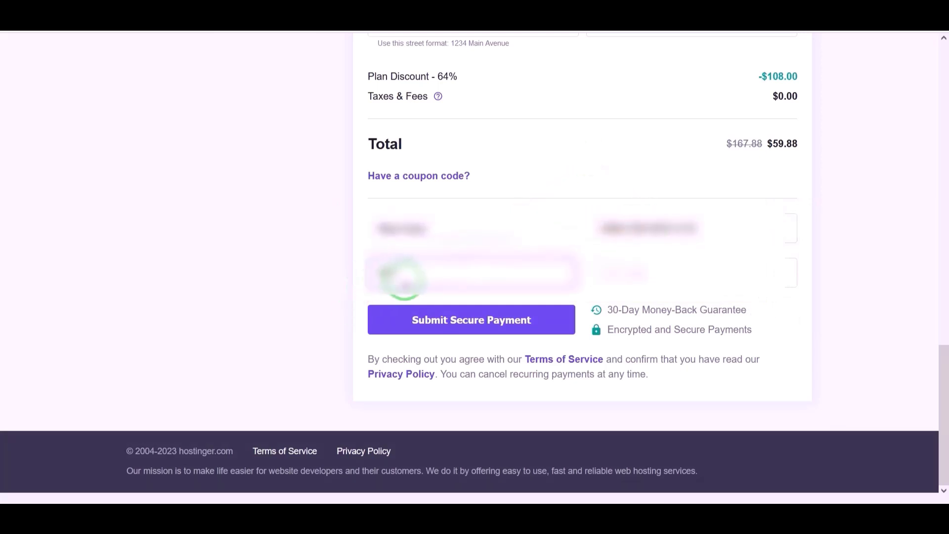
left_click(622, 271)
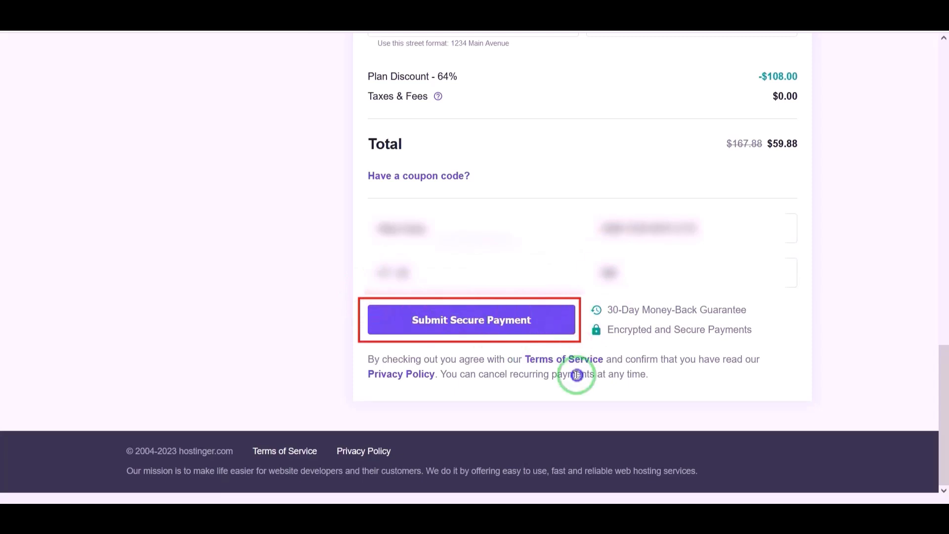
left_click(479, 328)
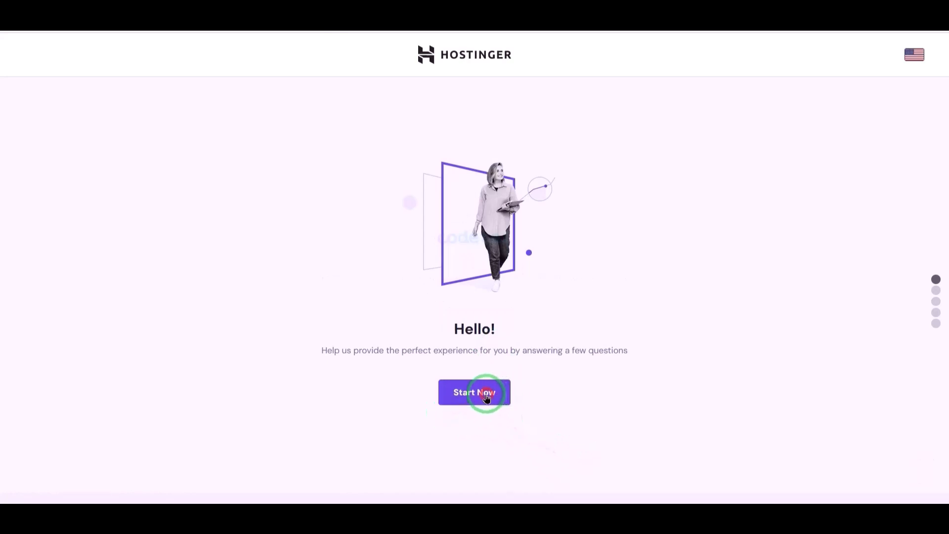
Skip the onboarding questions and start with an empty website
left_click(487, 395)
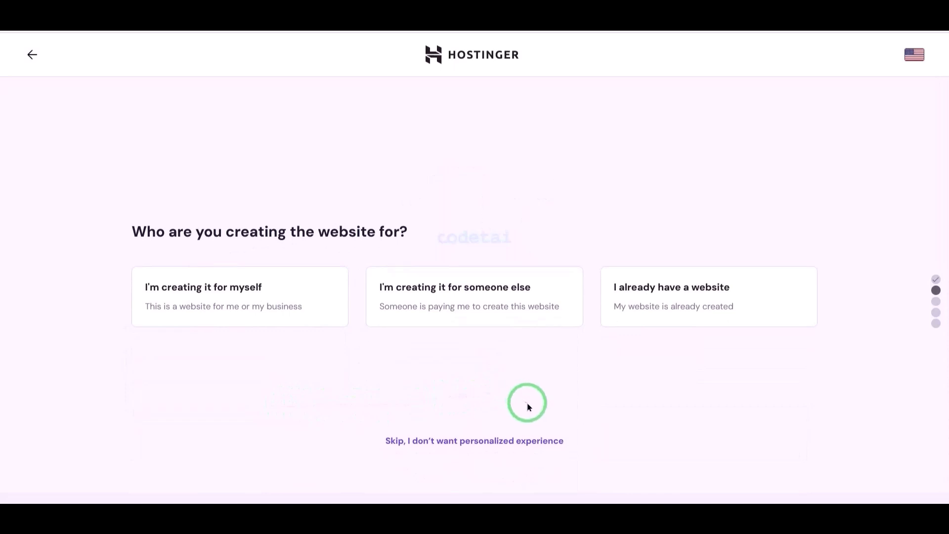
left_click(473, 438)
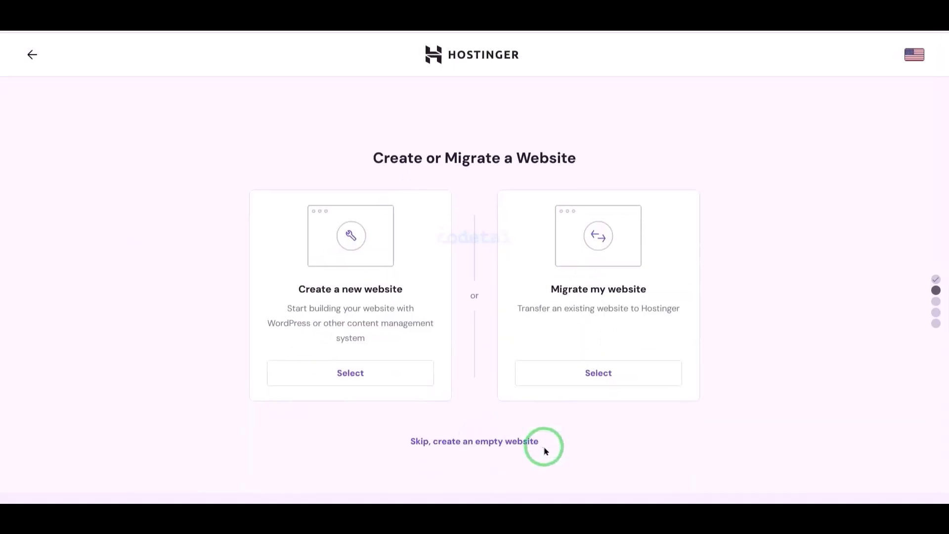
left_click(494, 442)
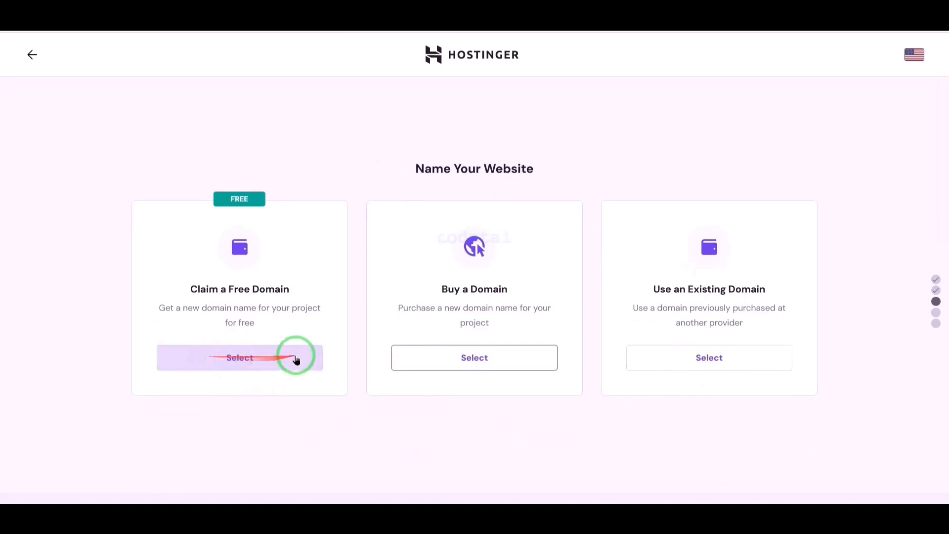
Claim codetai.net as the free domain after confirming it is available
left_click(235, 368)
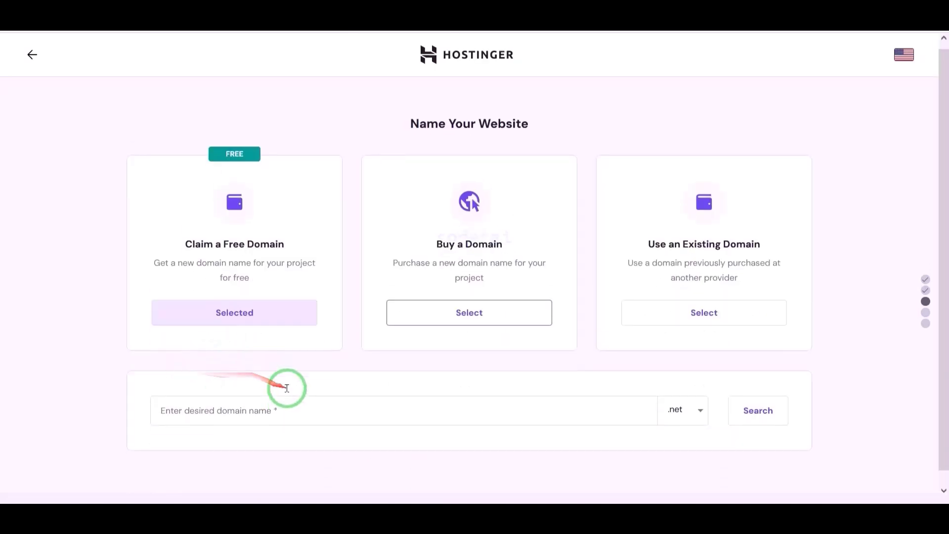
left_click(638, 414)
scroll(638, 396, "down", 10)
scroll(600, 449, "up", 15)
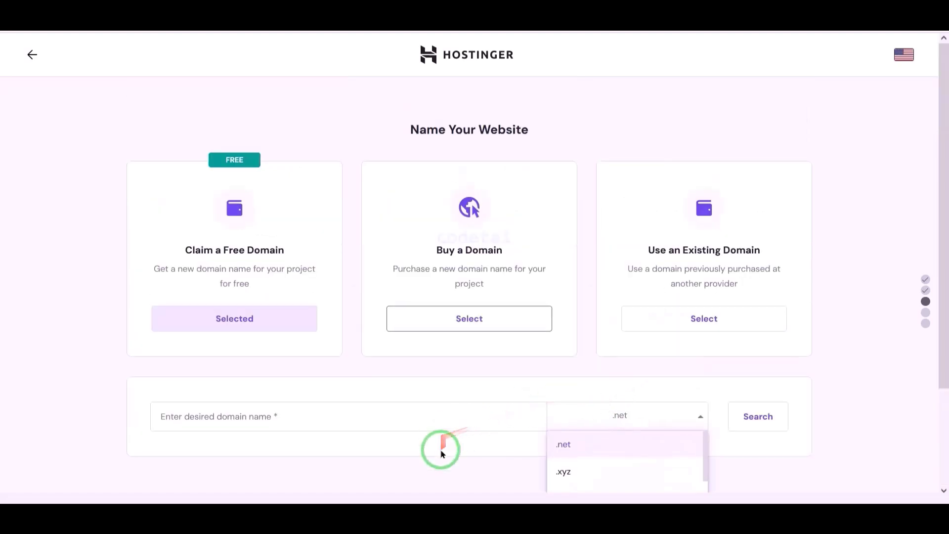
scroll(621, 404, "down", 6)
scroll(638, 425, "up", 5)
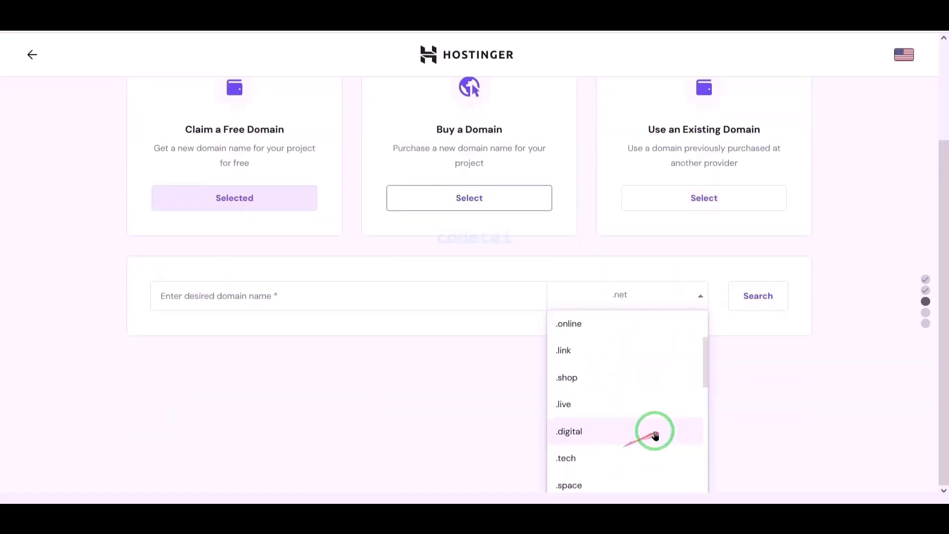
left_click(805, 432)
left_click(433, 400)
left_click(687, 396)
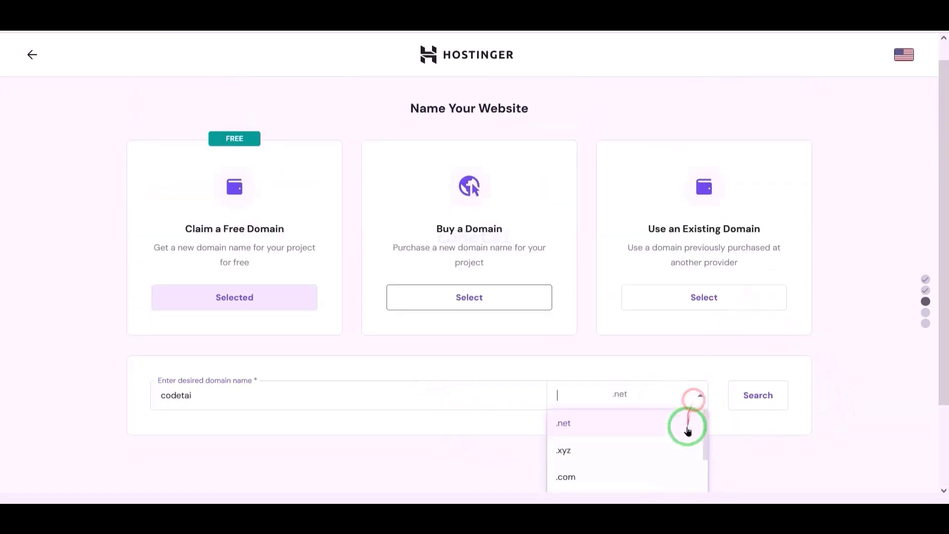
scroll(637, 428, "down", 10)
scroll(625, 445, "up", 5)
scroll(621, 445, "up", 5)
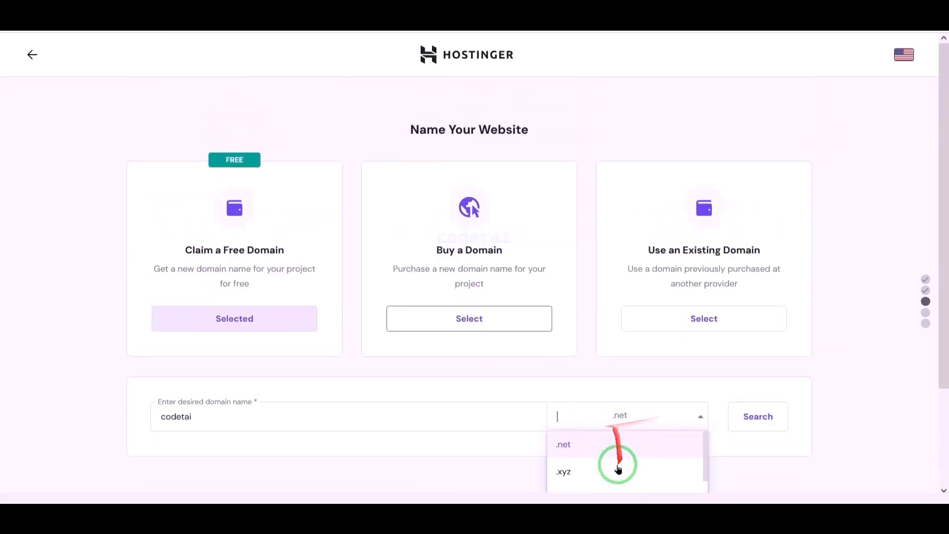
left_click(754, 416)
left_click(760, 406)
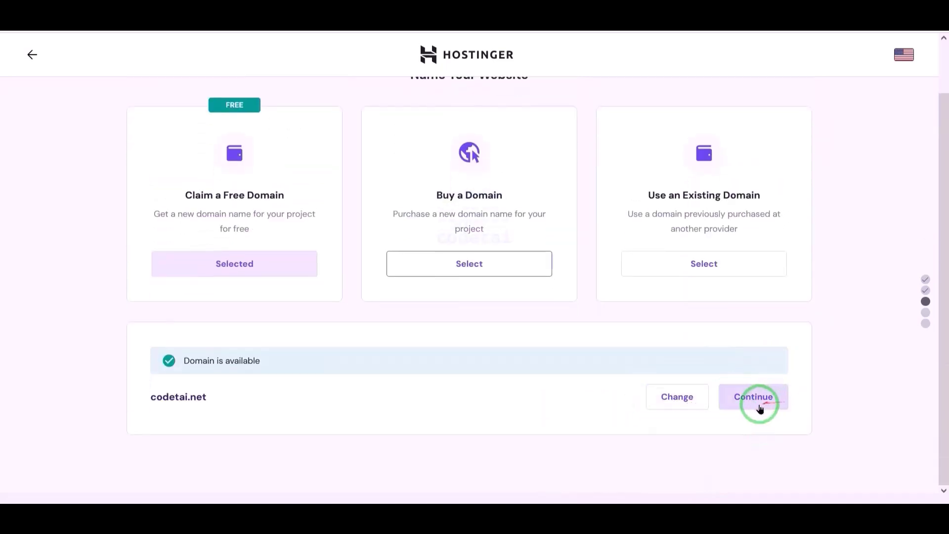
left_click(756, 405)
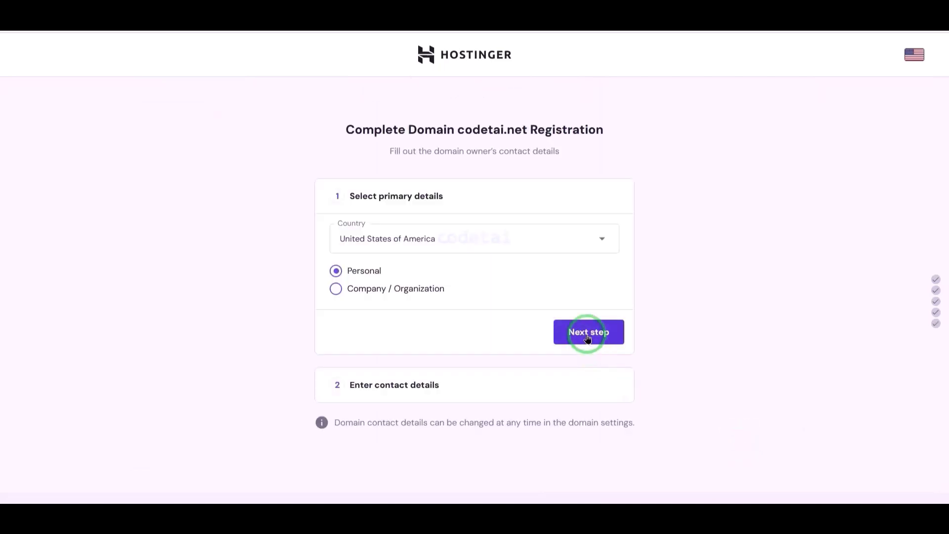
Keep the Personal contact type and fill in the owner's last name
left_click(589, 337)
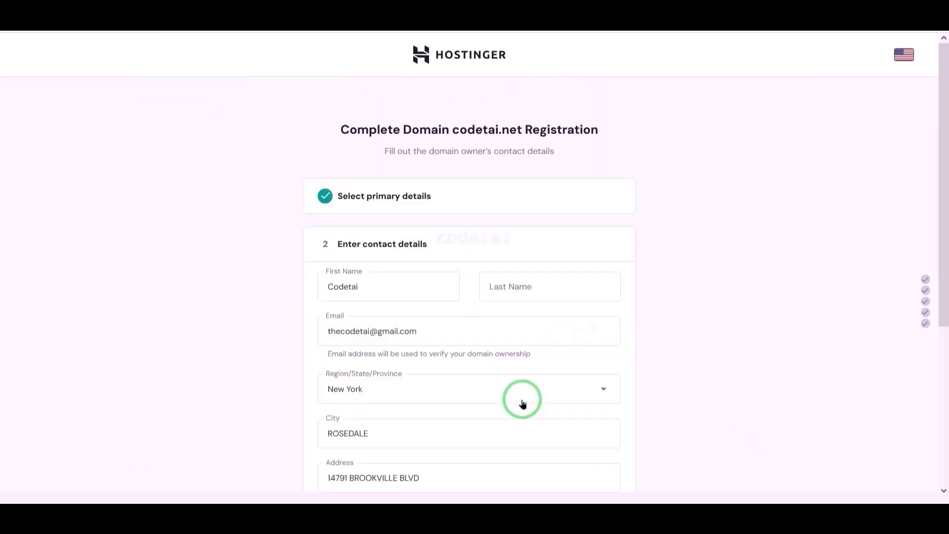
scroll(523, 403, "down", 3)
left_click(505, 153)
type("Ltd")
Set the +1 United States country code, enter the phone number and finish registration
scroll(659, 331, "down", 2)
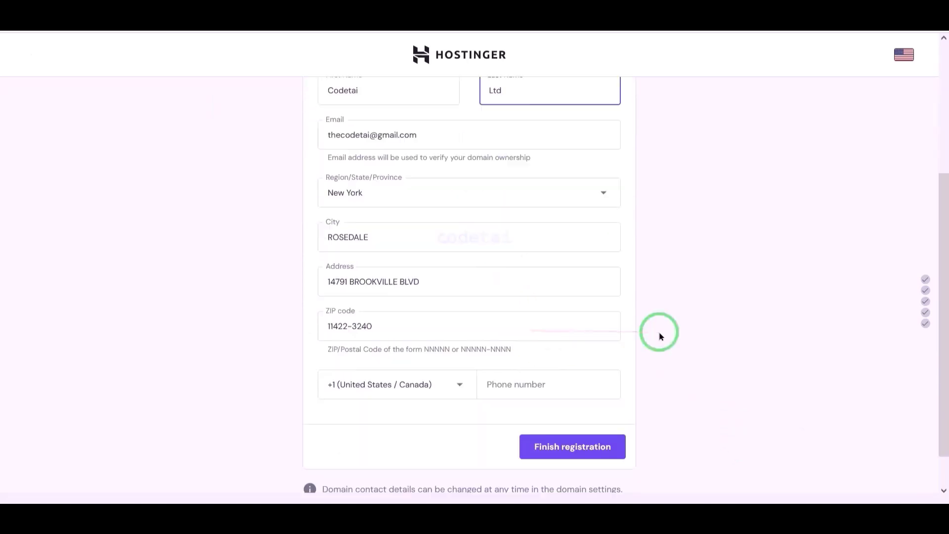
left_click(564, 343)
left_click(419, 343)
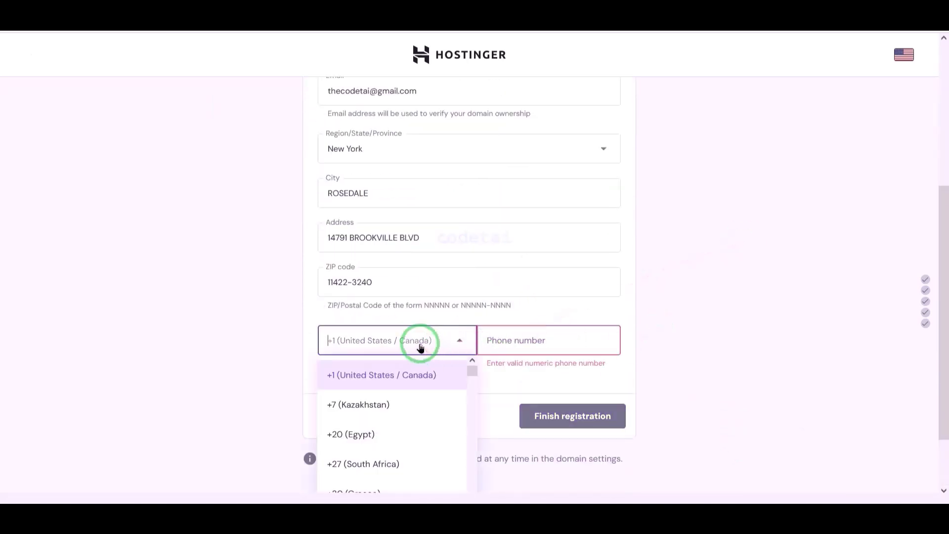
type("un")
scroll(445, 346, "down", 2)
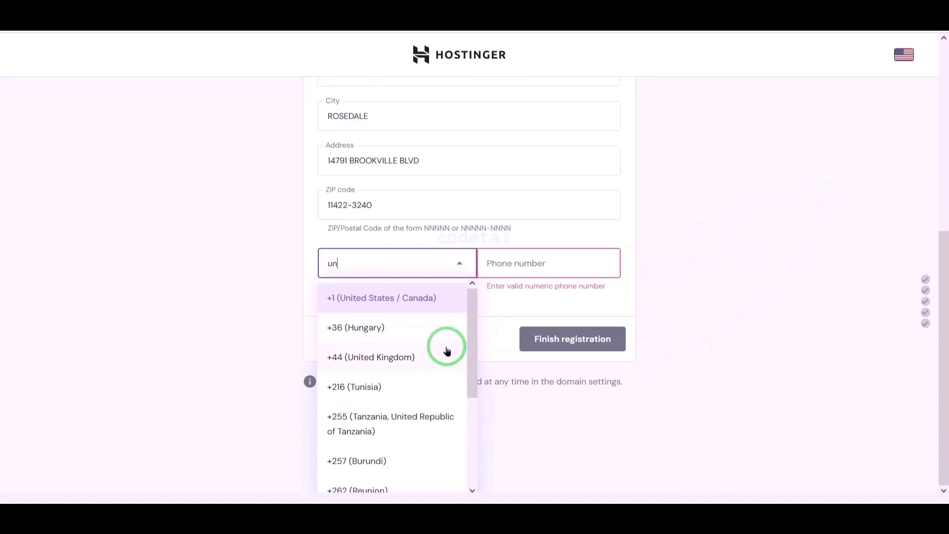
type("ite")
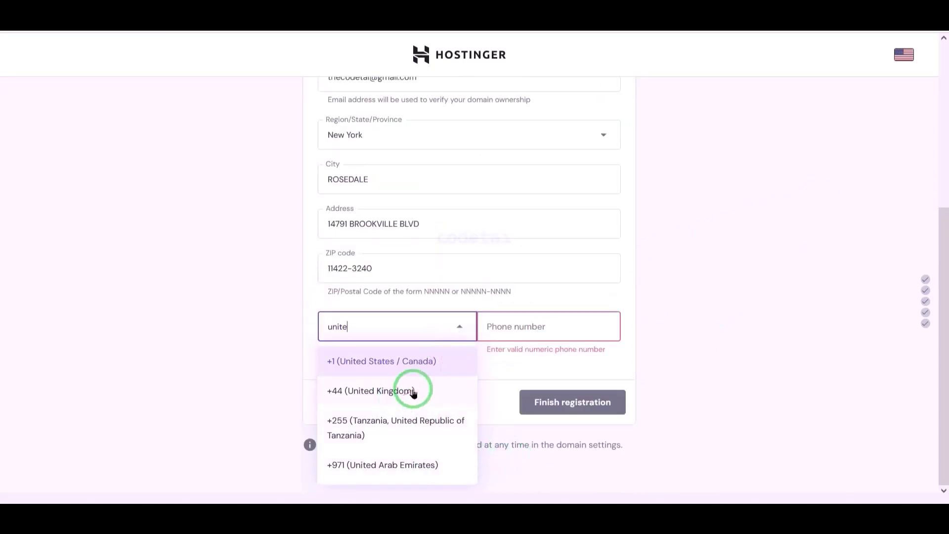
left_click(381, 361)
left_click(584, 326)
scroll(662, 299, "up", 2)
scroll(661, 299, "down", 2)
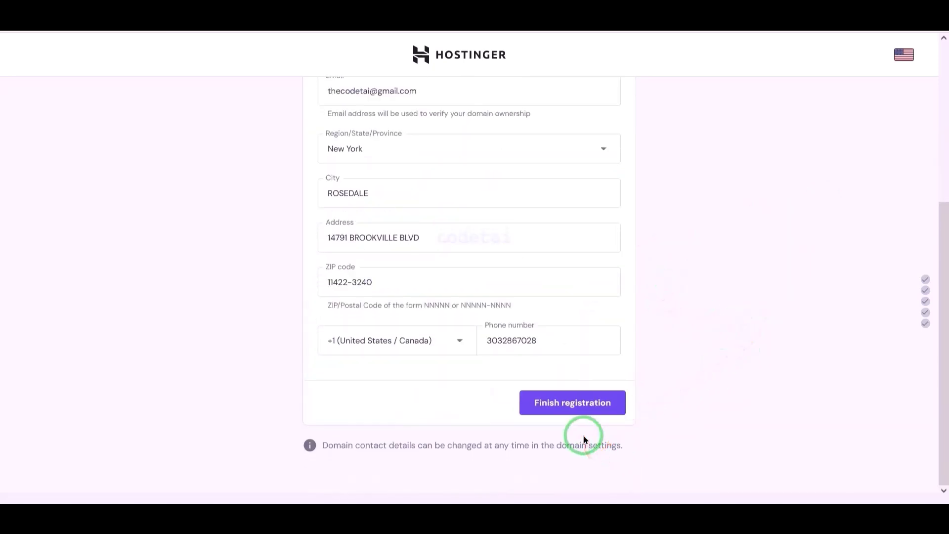
left_click(575, 412)
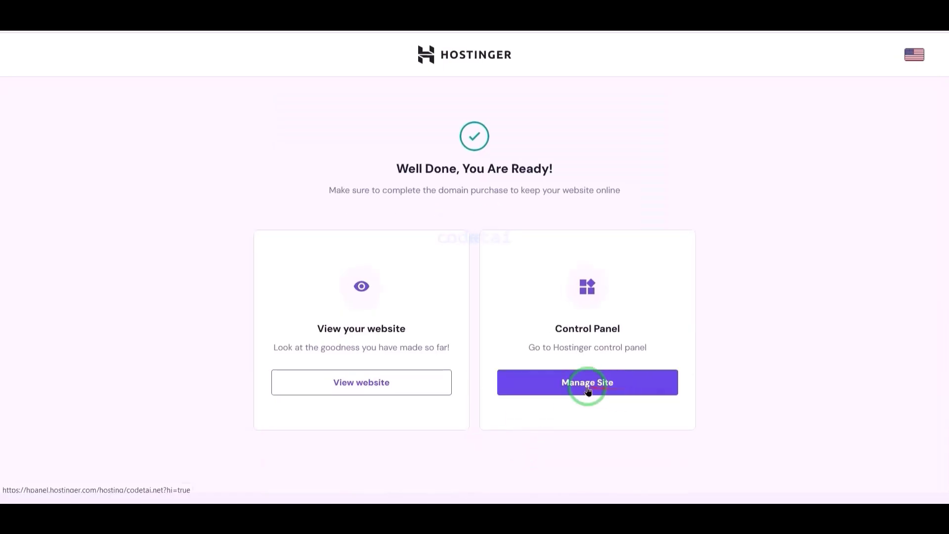
Open the codetai.net hosting control panel, dismissing the two-factor security prompt
left_click(588, 390)
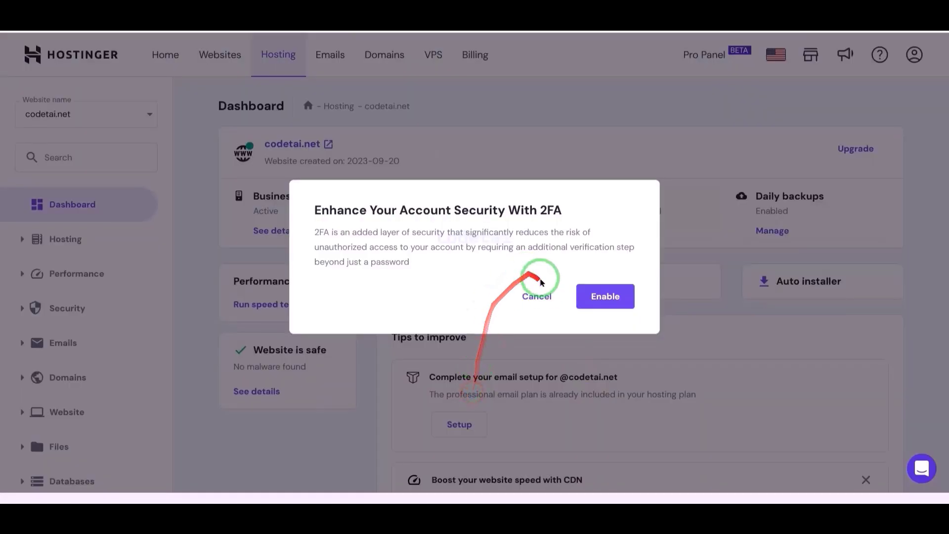
left_click(536, 295)
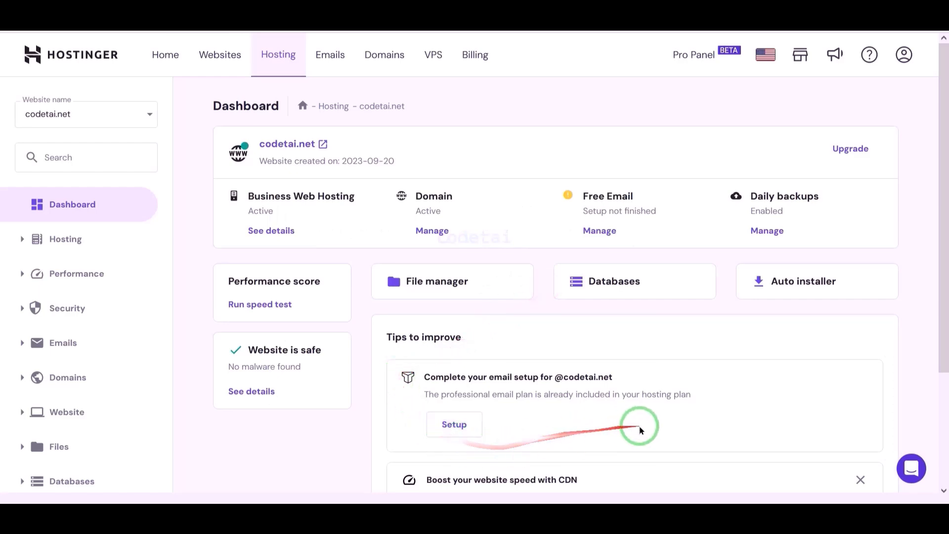
scroll(596, 424, "down", 3)
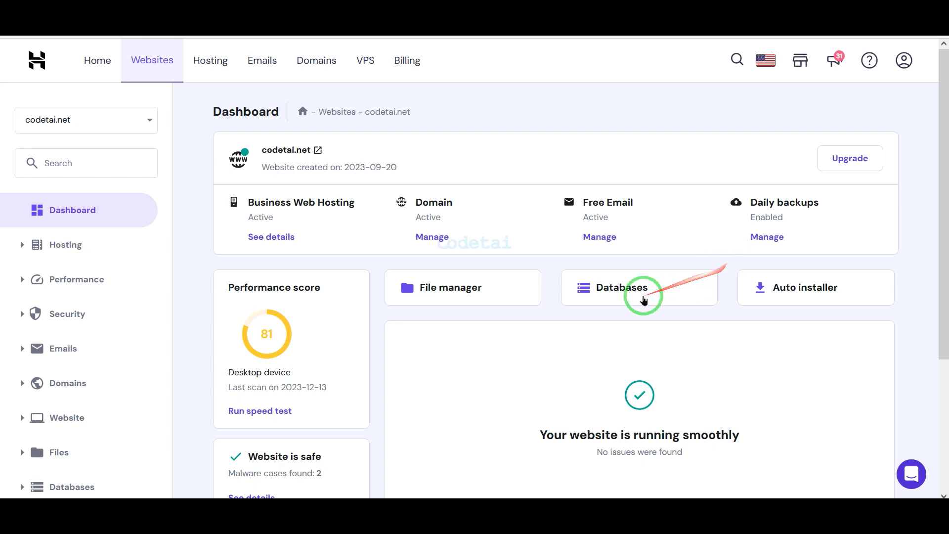
scroll(644, 300, "down", 4)
scroll(896, 284, "up", 4)
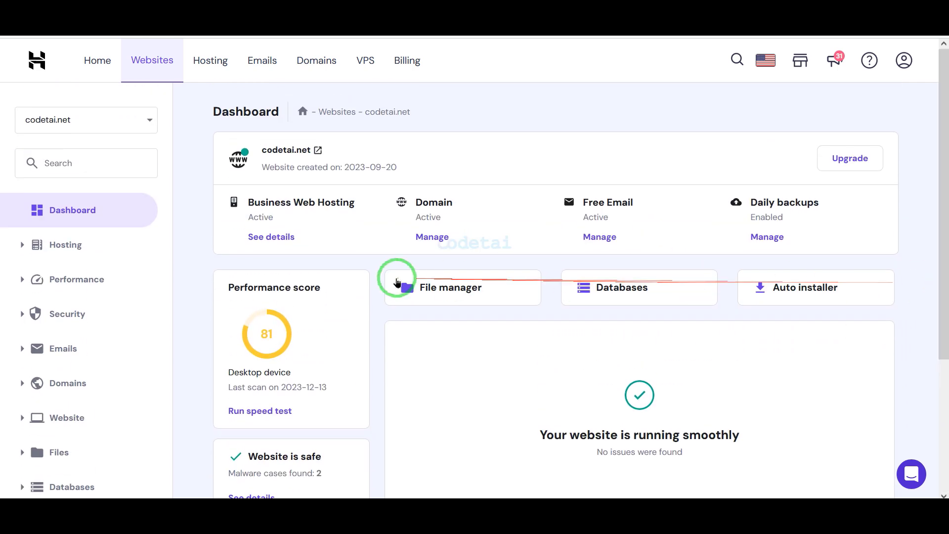
scroll(727, 260, "down", 4)
Switch the site's PHP version to 8.1 and return to the dashboard
left_click(109, 344)
scroll(108, 348, "down", 3)
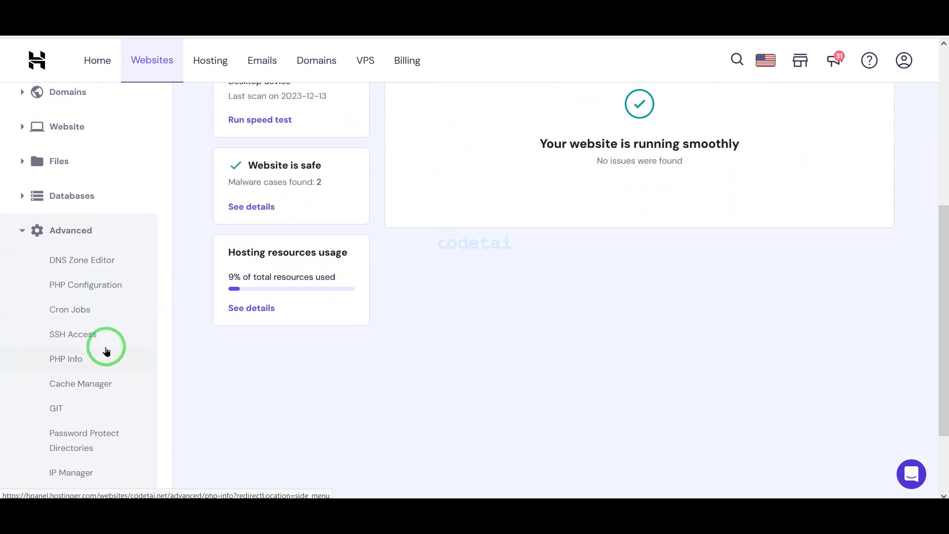
left_click(105, 285)
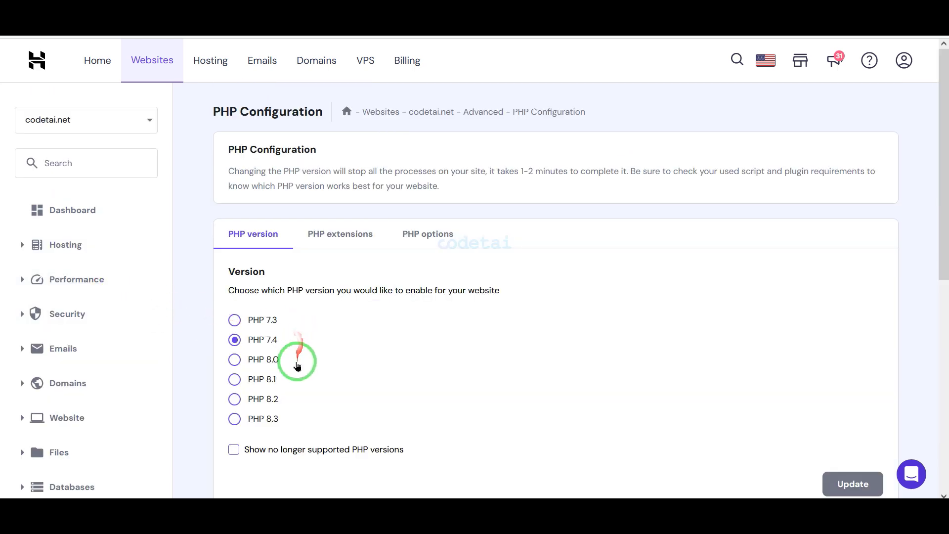
scroll(210, 303, "down", 2)
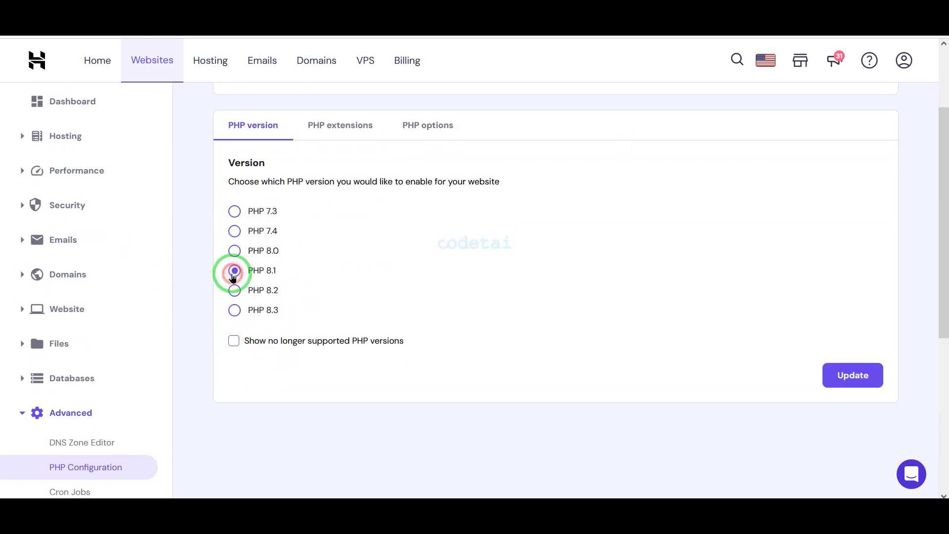
left_click(860, 377)
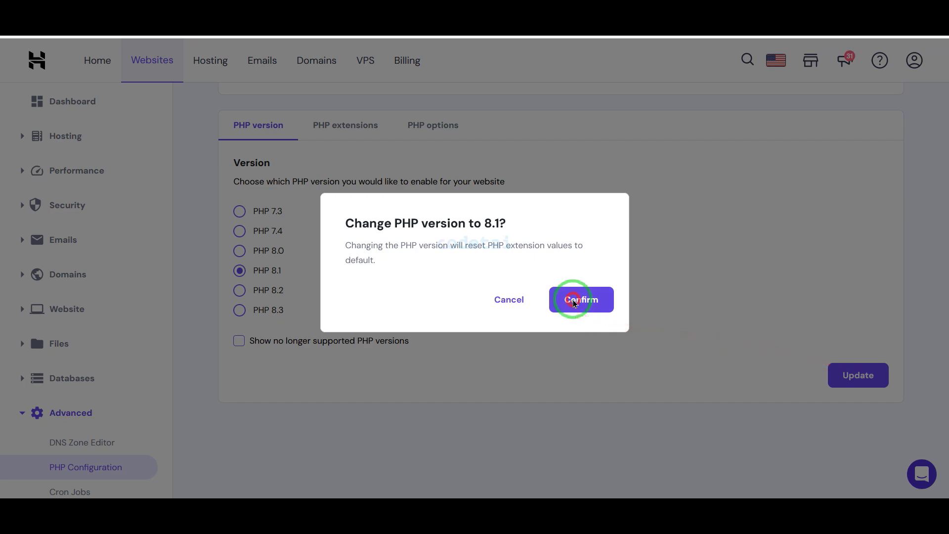
left_click(573, 303)
scroll(445, 286, "up", 2)
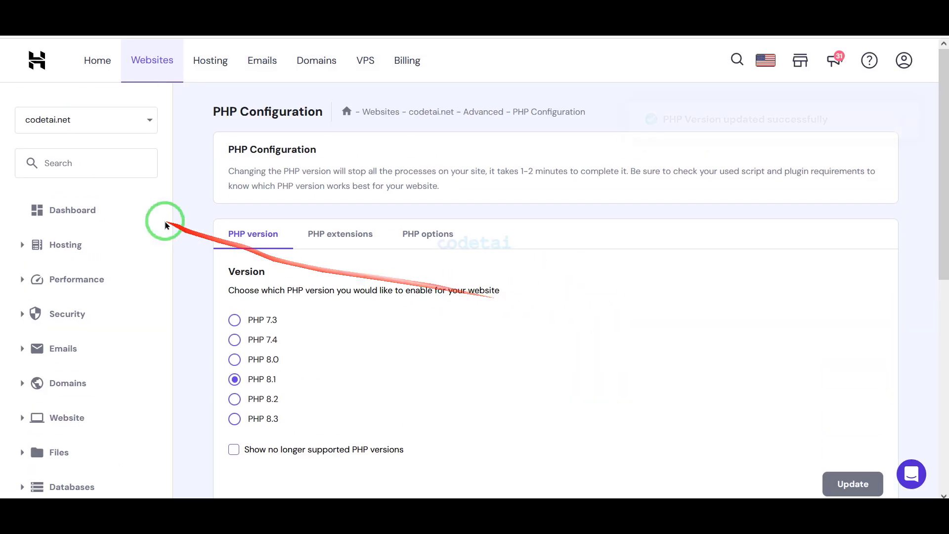
left_click(138, 214)
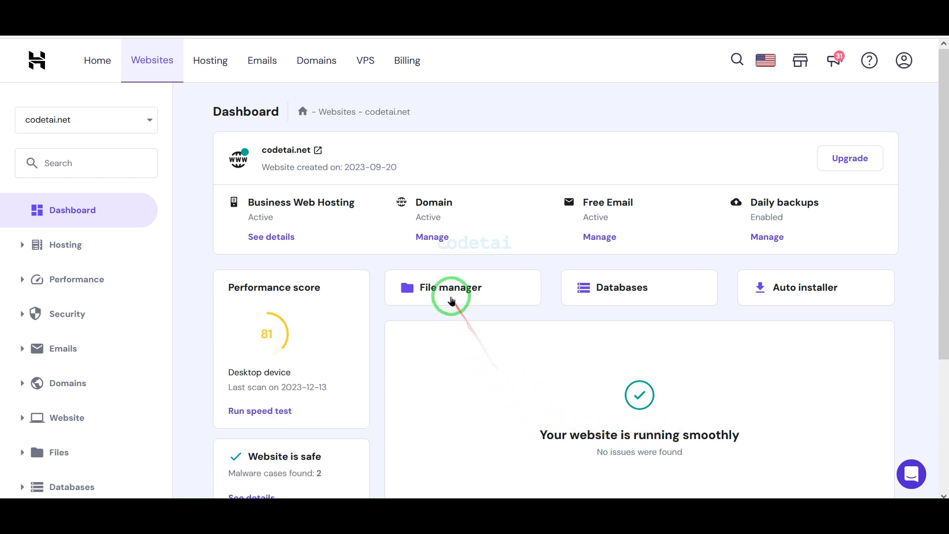
Open public_html in File Manager and delete the default.php file
left_click(452, 297)
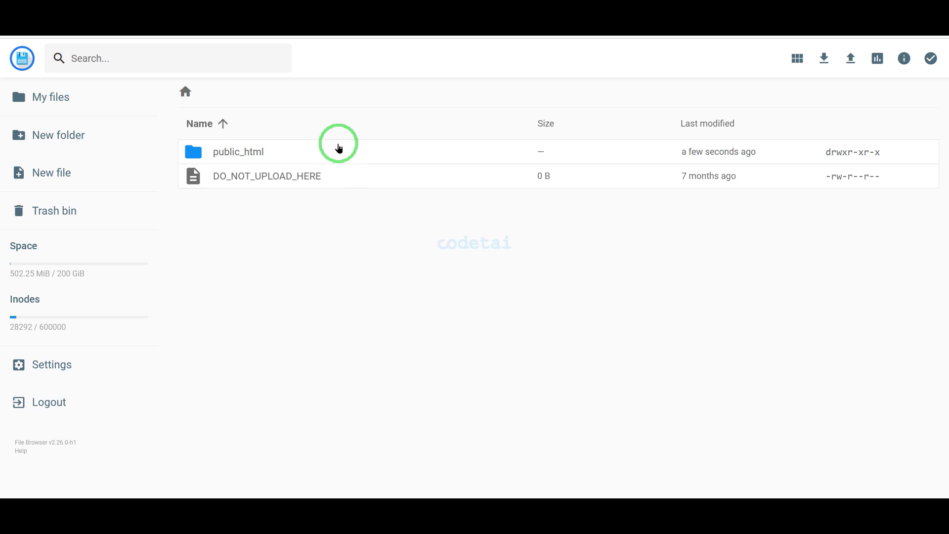
double_click(339, 146)
left_click(391, 161)
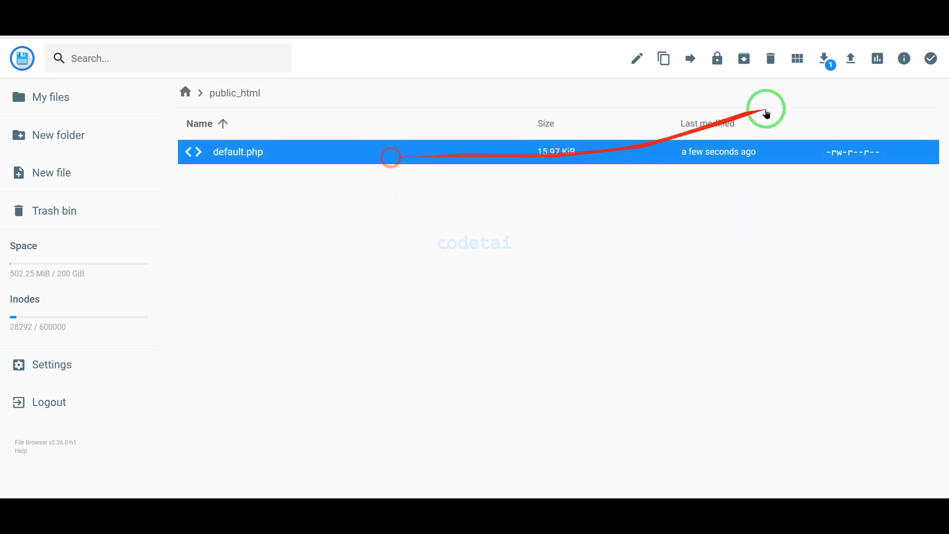
left_click(771, 60)
left_click(562, 296)
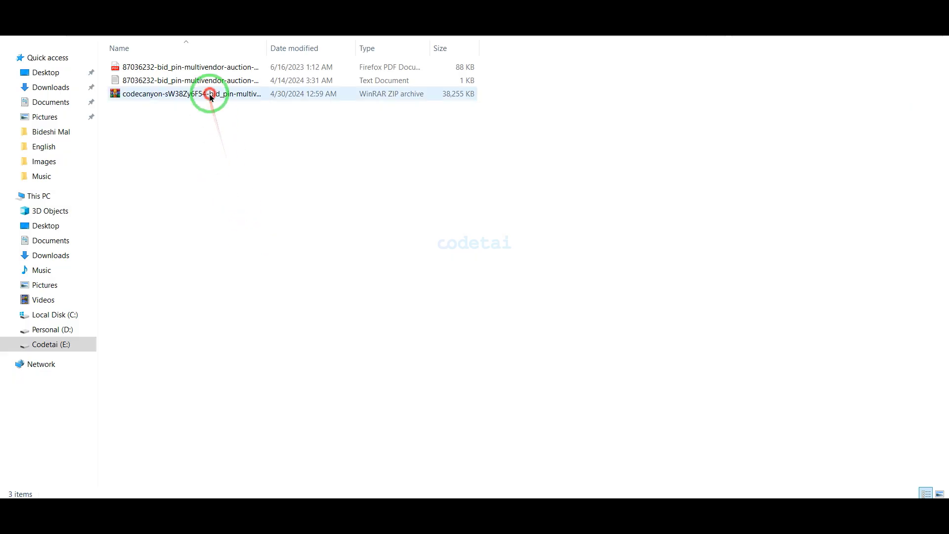
Extract the codecanyon ZIP into its own folder and open it
left_click(209, 94)
right_click(210, 93)
left_click(243, 158)
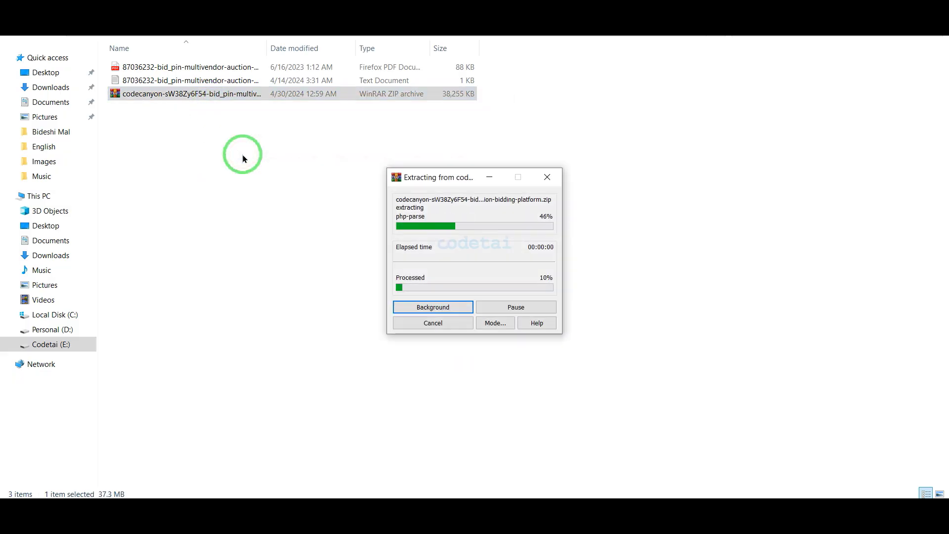
double_click(150, 67)
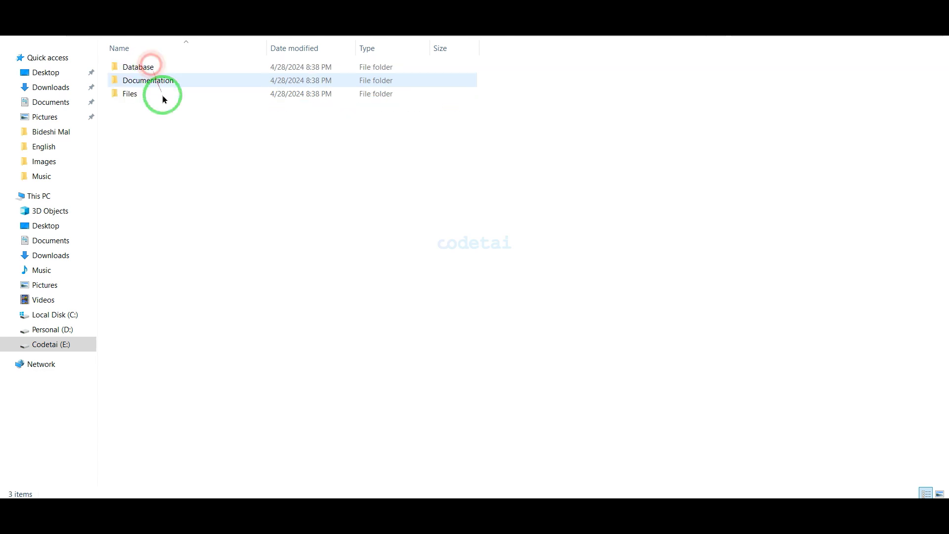
Compress the Files folder into a ZIP archive named Files.zip
right_click(164, 102)
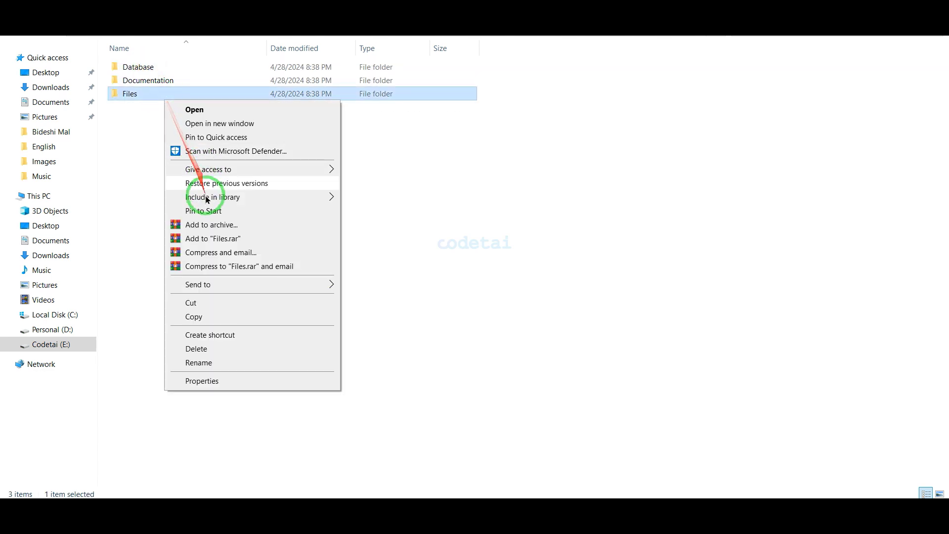
left_click(208, 227)
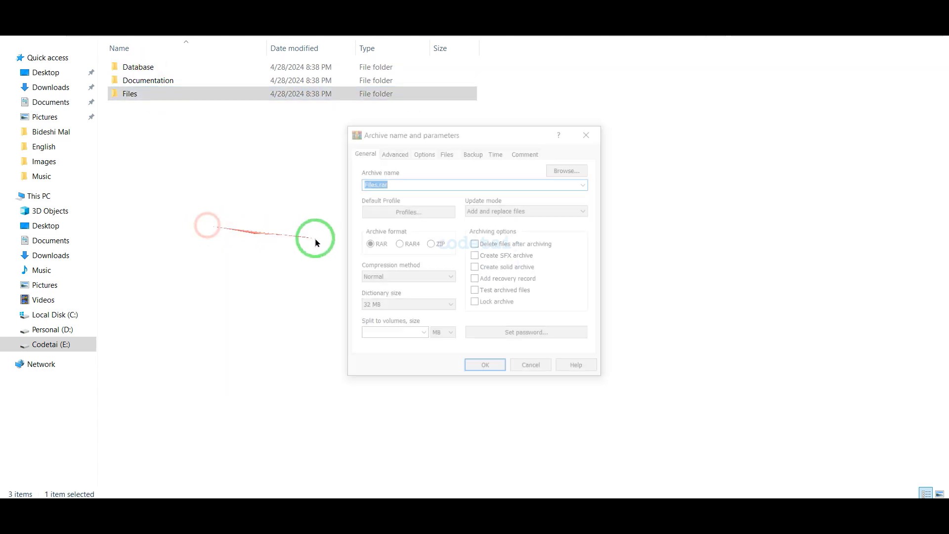
left_click(431, 244)
left_click(480, 369)
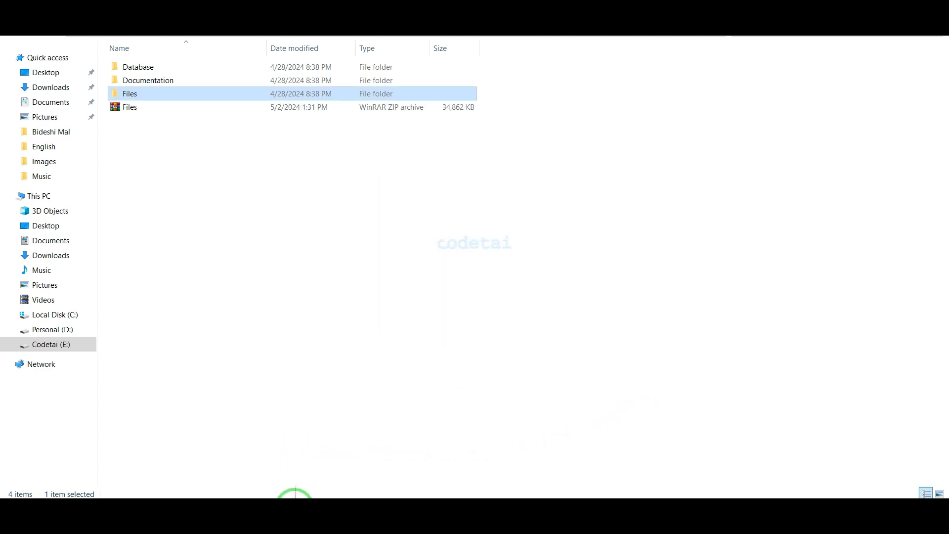
left_click(302, 514)
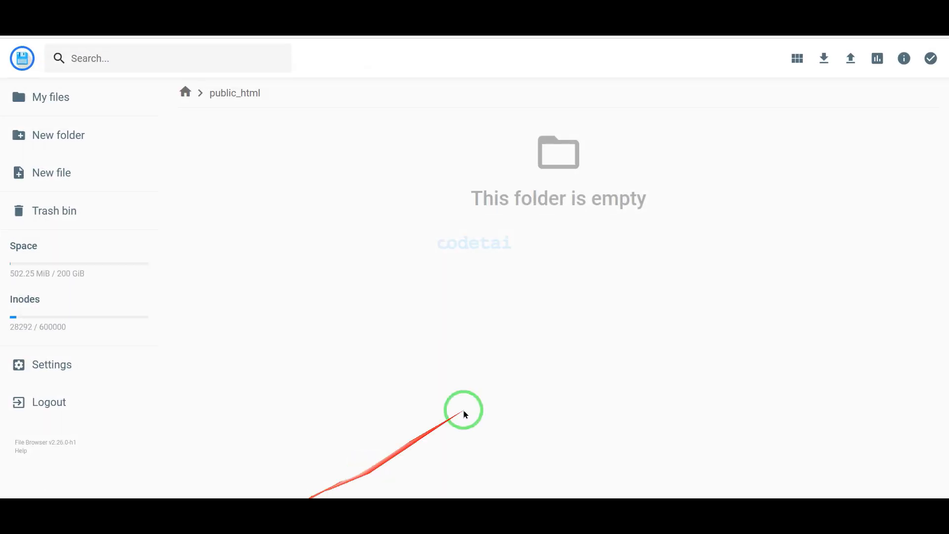
Upload Files.zip from the downloaded package folder into public_html
left_click(851, 64)
left_click(427, 292)
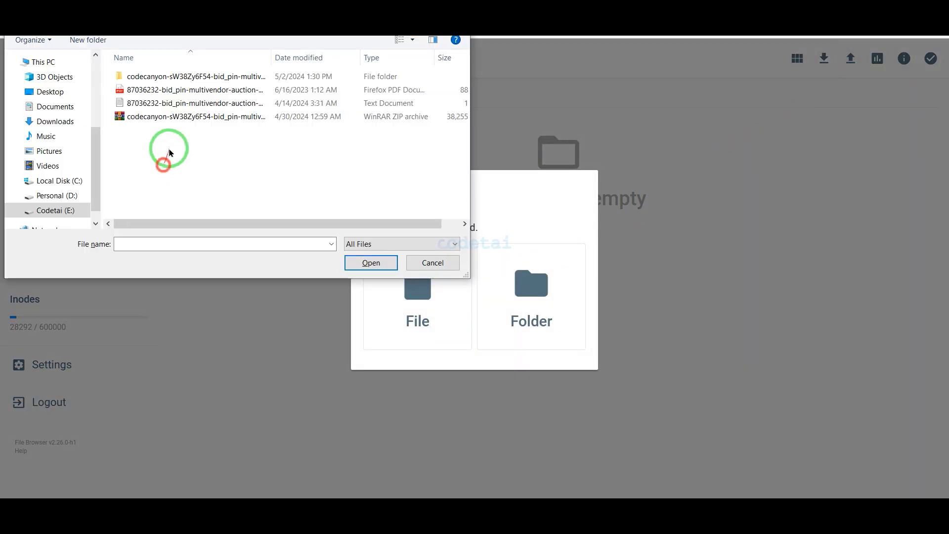
double_click(187, 76)
double_click(187, 117)
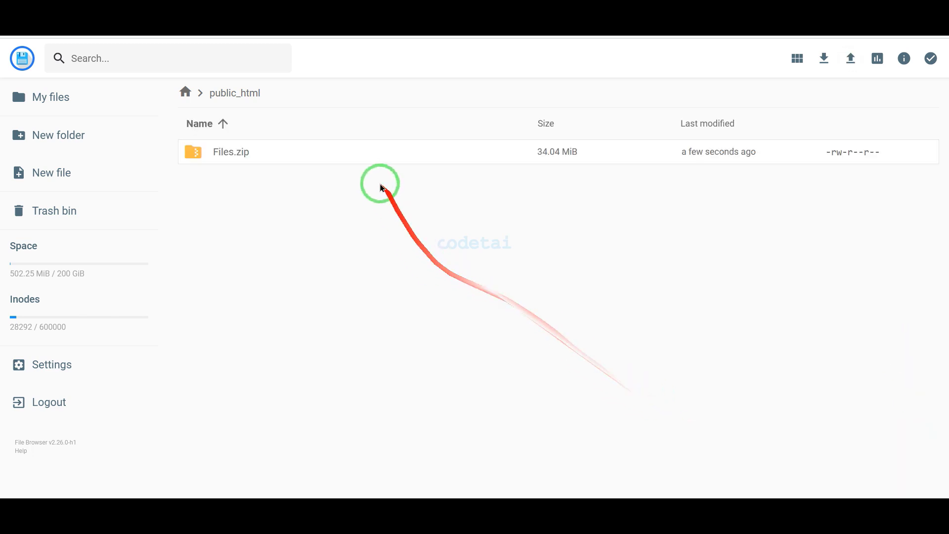
Extract Files.zip into a new folder named myfolder
right_click(369, 157)
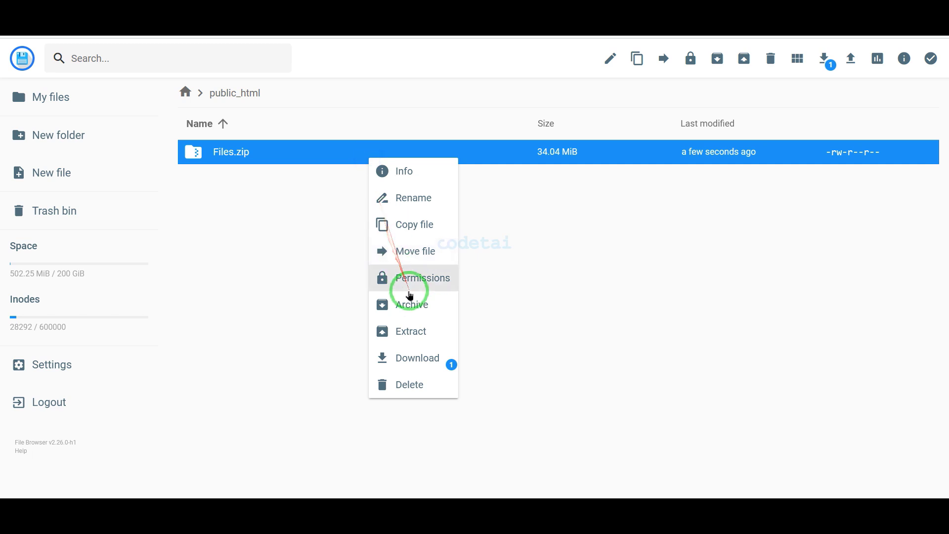
left_click(418, 332)
type("myfolder")
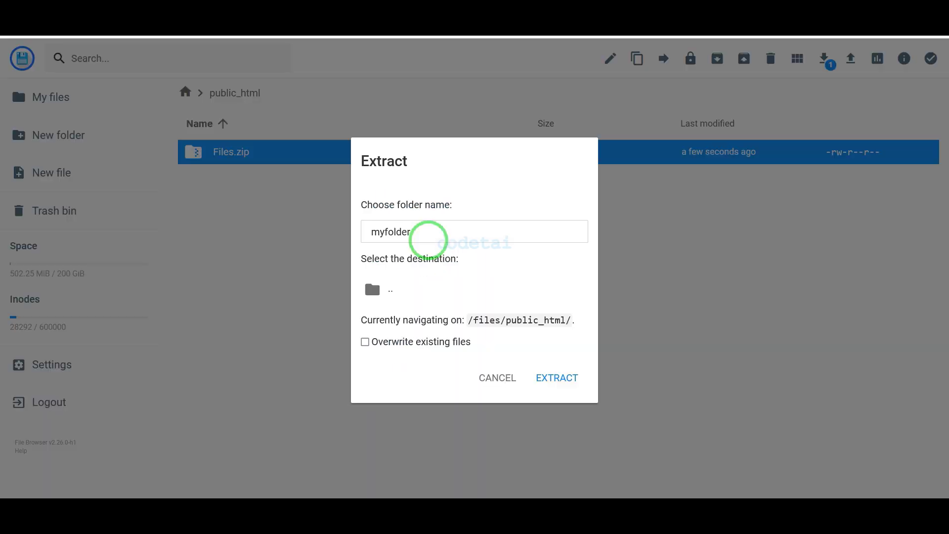
left_click(575, 369)
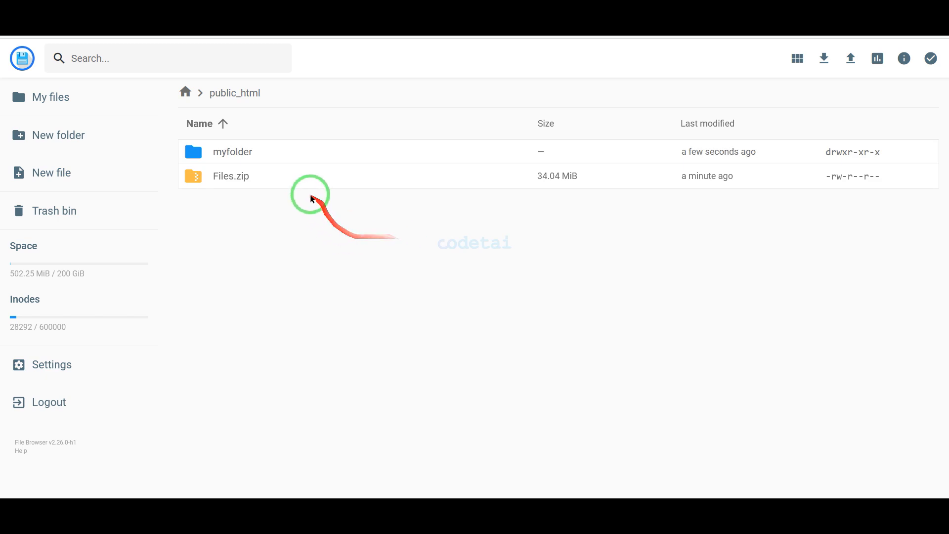
Delete the uploaded Files.zip from public_html
left_click(301, 179)
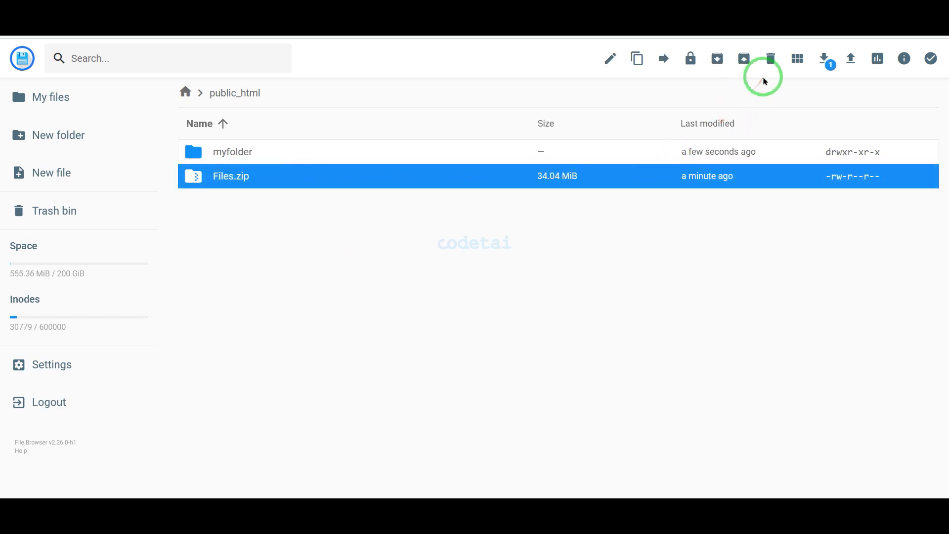
left_click(771, 59)
left_click(563, 296)
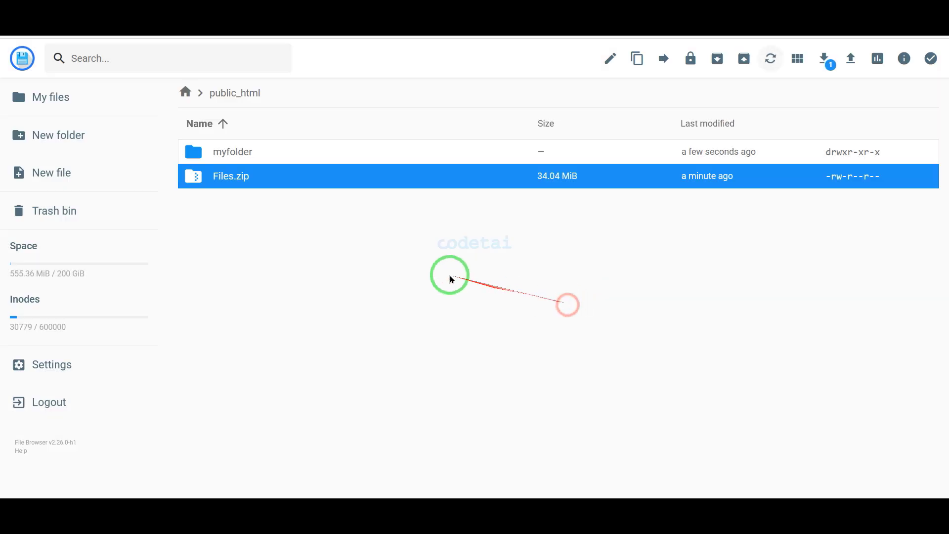
Move all four site items from myfolder/Files up into public_html
double_click(304, 157)
double_click(304, 156)
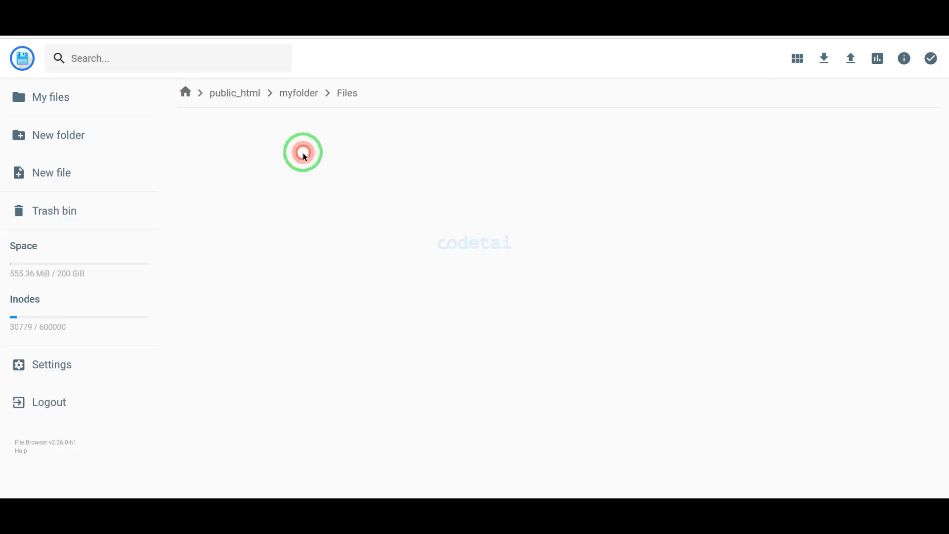
key("ctrl+a")
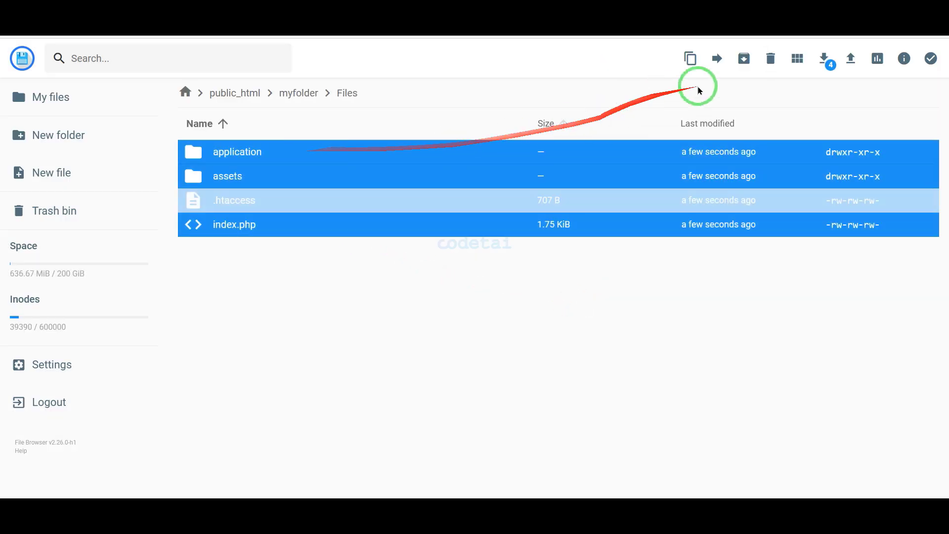
left_click(717, 60)
double_click(422, 217)
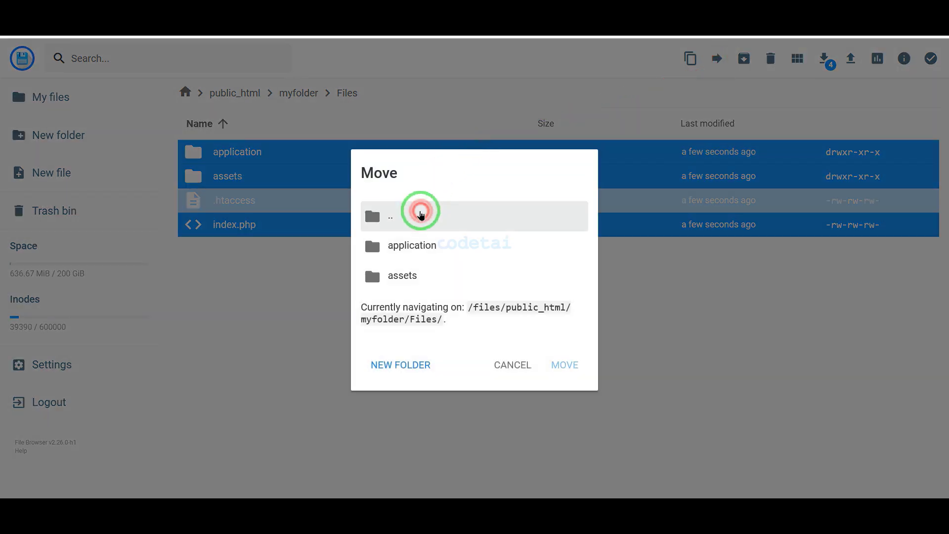
double_click(425, 227)
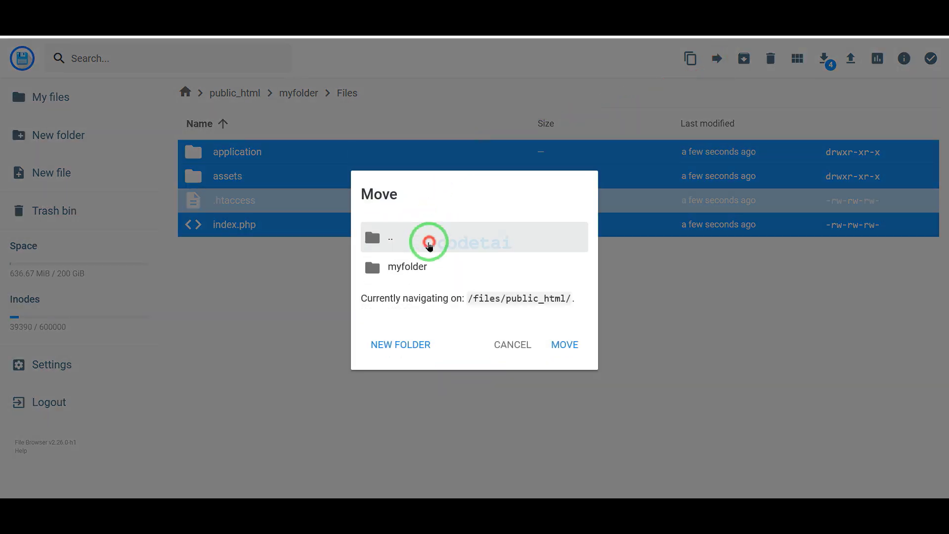
left_click(430, 245)
double_click(431, 241)
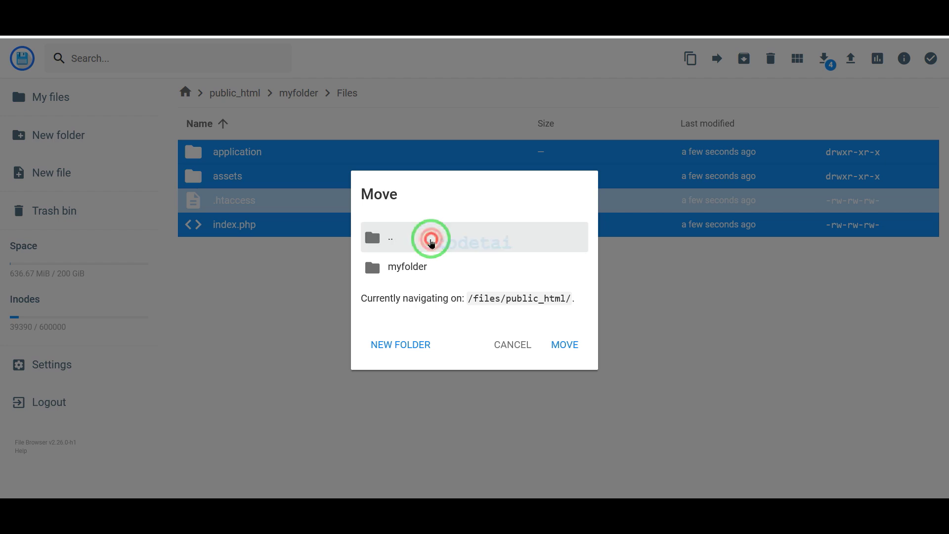
left_click(433, 253)
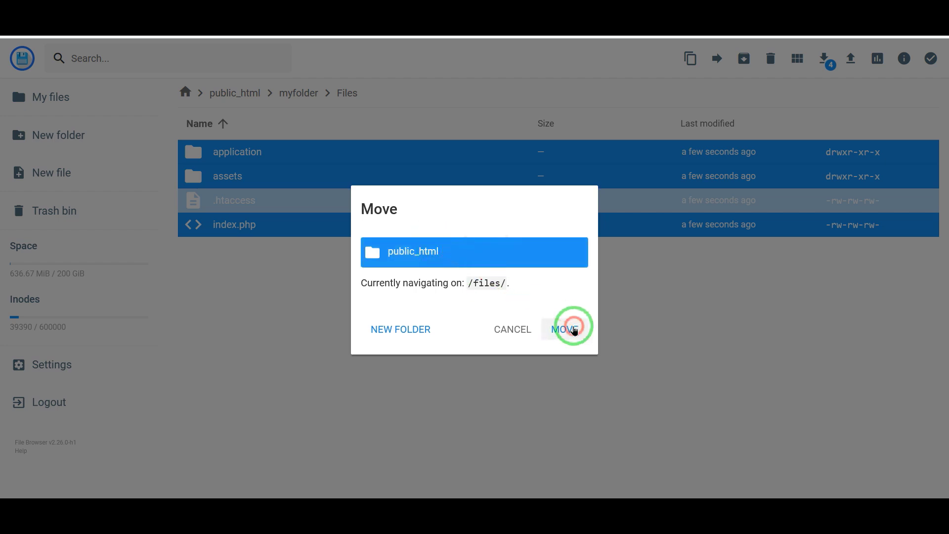
left_click(573, 331)
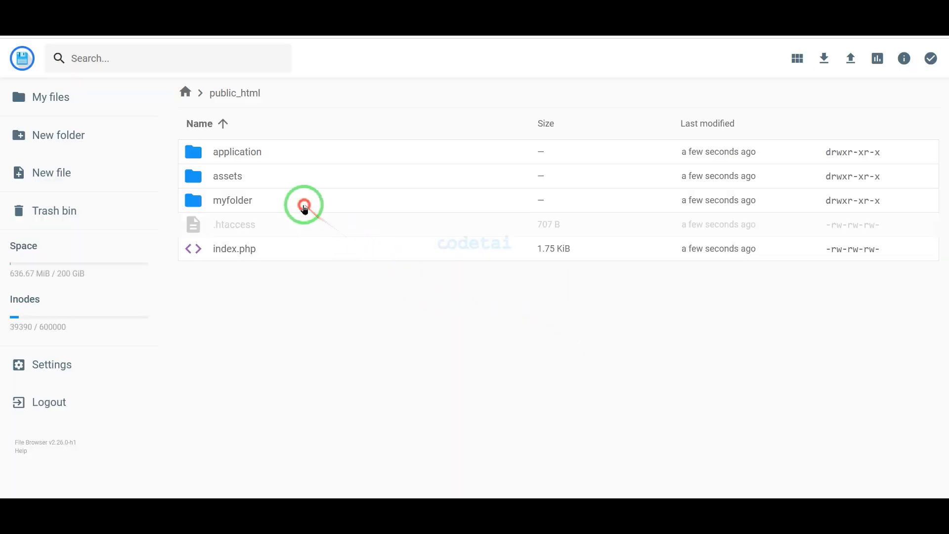
Delete the now-empty myfolder
left_click(304, 206)
left_click(770, 59)
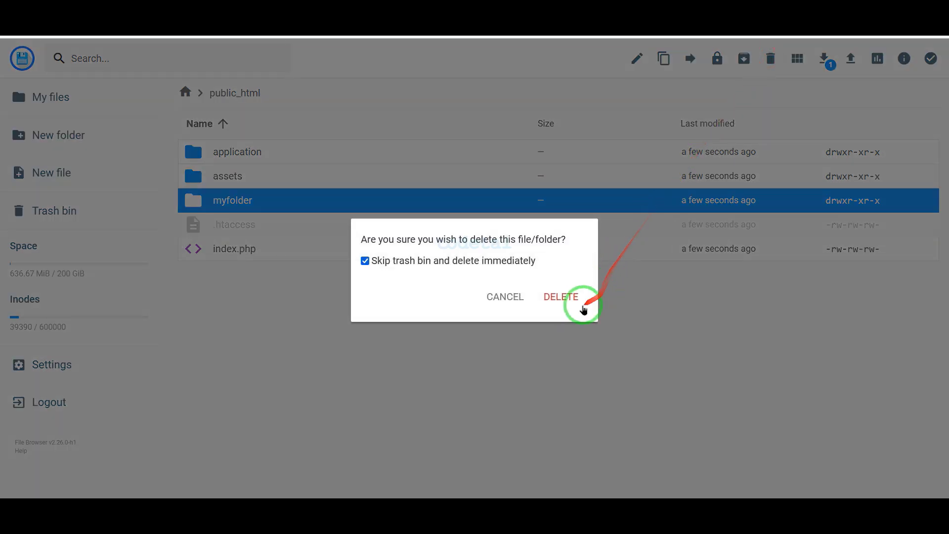
left_click(581, 306)
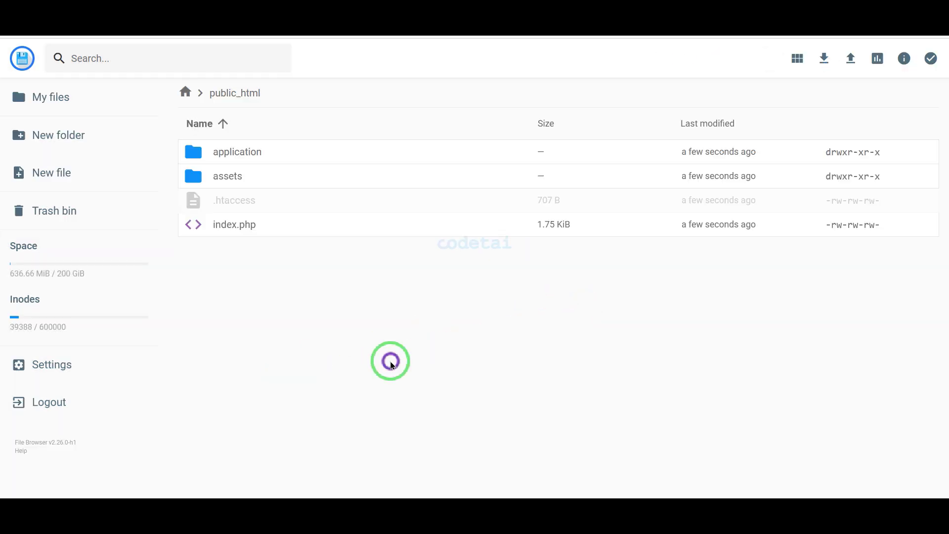
Create the codetai MySQL database and usercodetai user with a generated password
left_click(124, 25)
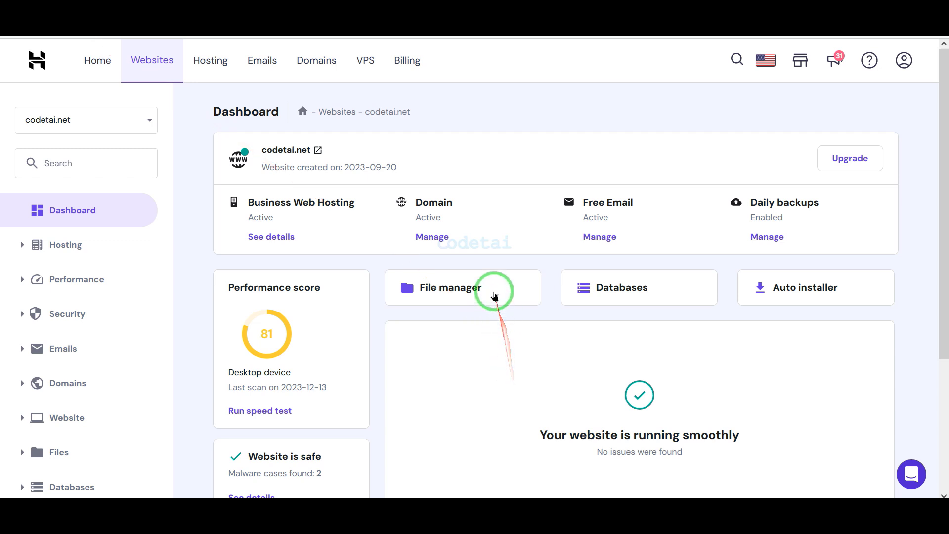
left_click(608, 296)
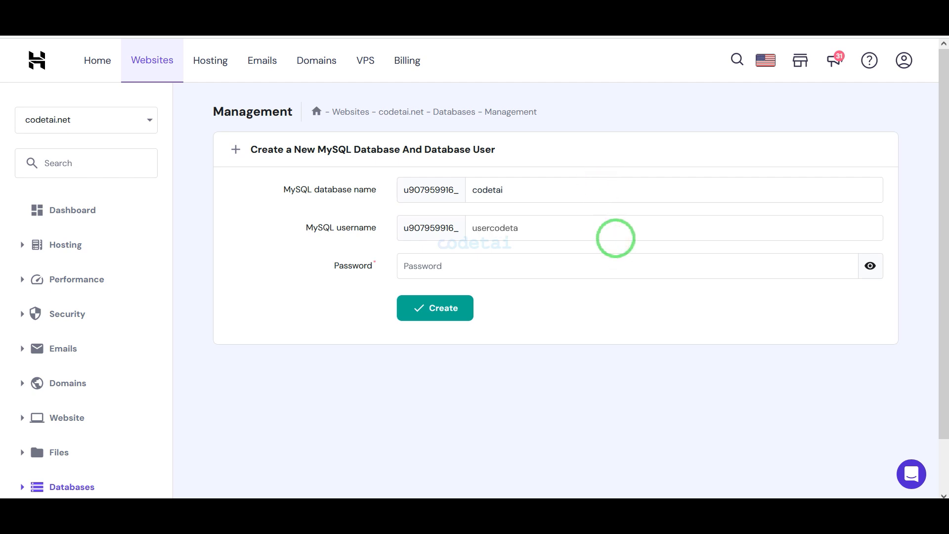
left_click(555, 268)
left_click(842, 265)
left_click(453, 306)
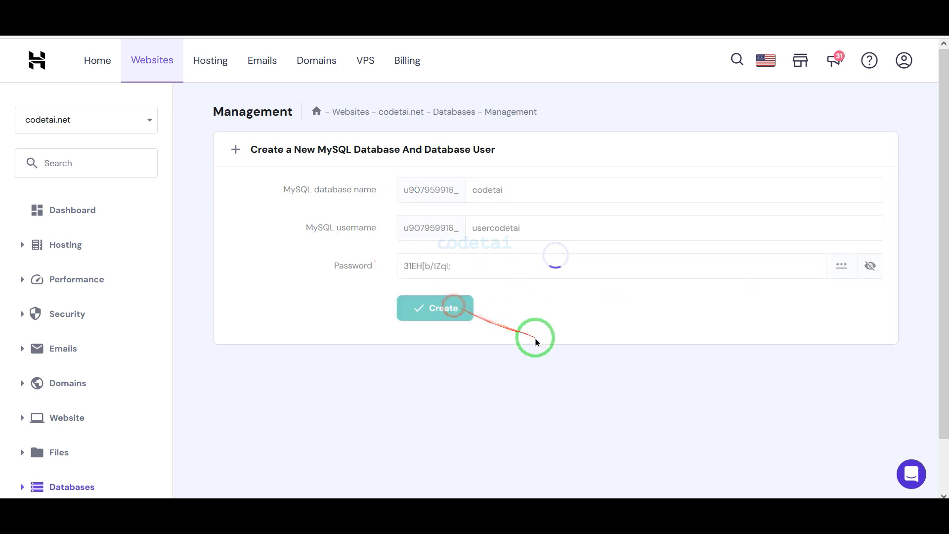
Open phpMyAdmin for the codetai database from the databases list
mouse_move(329, 252)
left_mouse_down()
mouse_move(483, 298)
mouse_move(503, 288)
left_mouse_up()
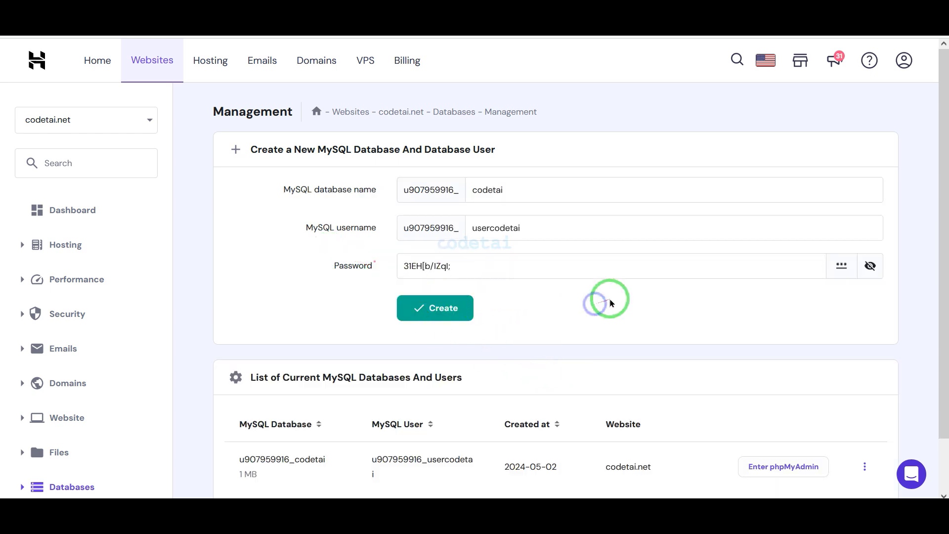
scroll(633, 341, "down", 1)
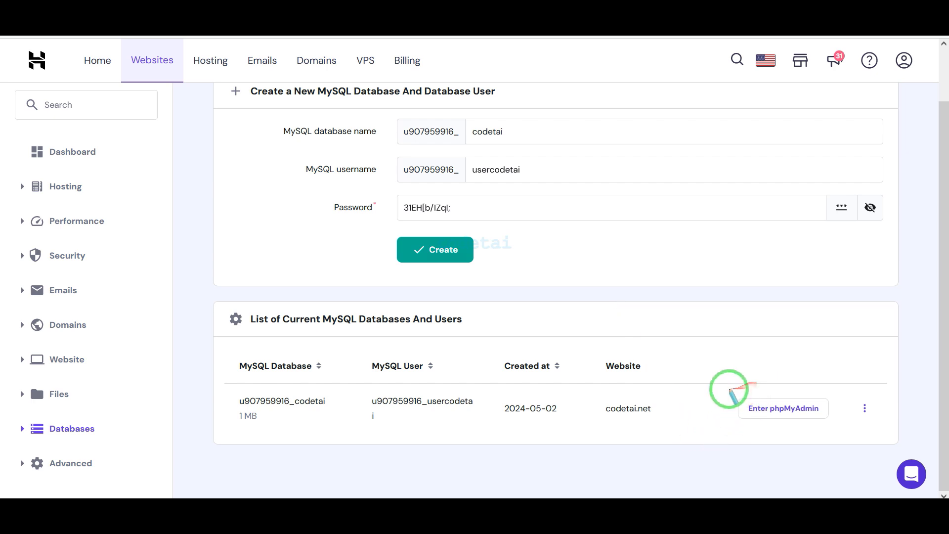
left_click_drag(730, 389, 835, 423)
left_click(784, 414)
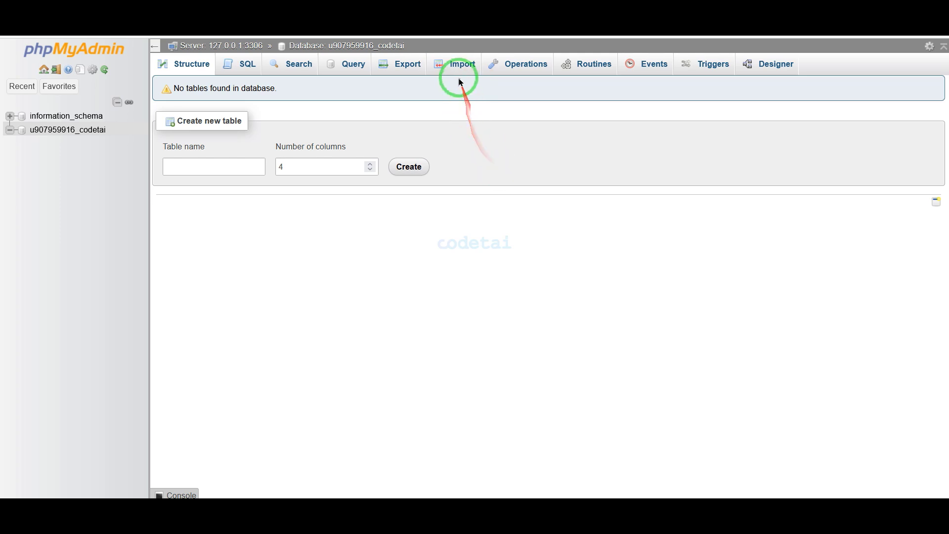
Choose Database/database.sql as the import file for the codetai database
left_click(459, 69)
left_click_drag(163, 207, 236, 235)
left_click(238, 227)
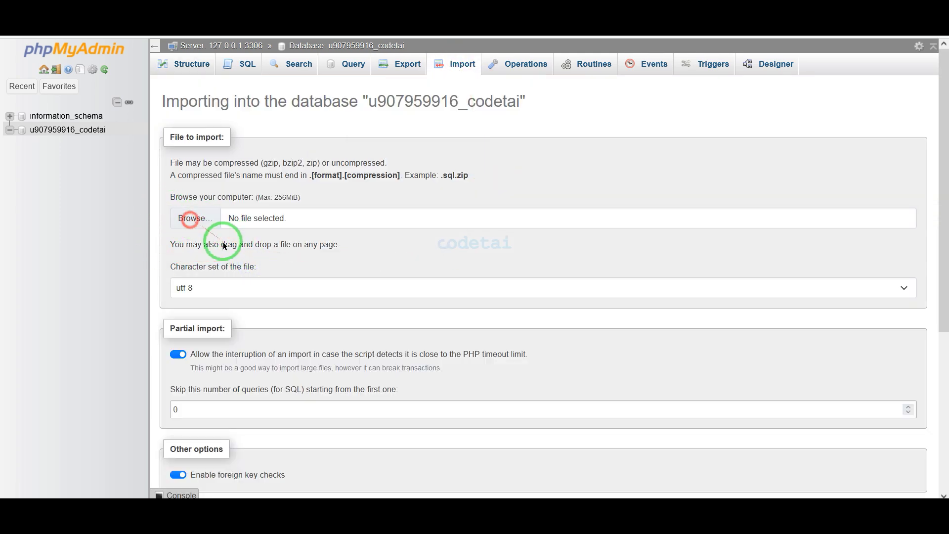
double_click(237, 79)
double_click(148, 76)
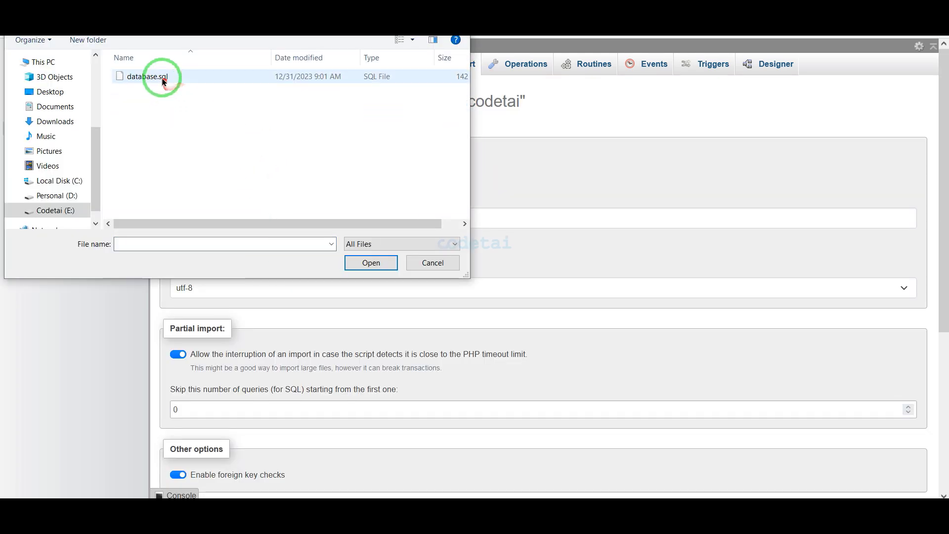
double_click(153, 76)
Run the database.sql import, creating the Bid_Pin tables like users and bids
left_click_drag(218, 214, 309, 278)
scroll(321, 346, "down", 5)
left_click_drag(162, 445, 203, 468)
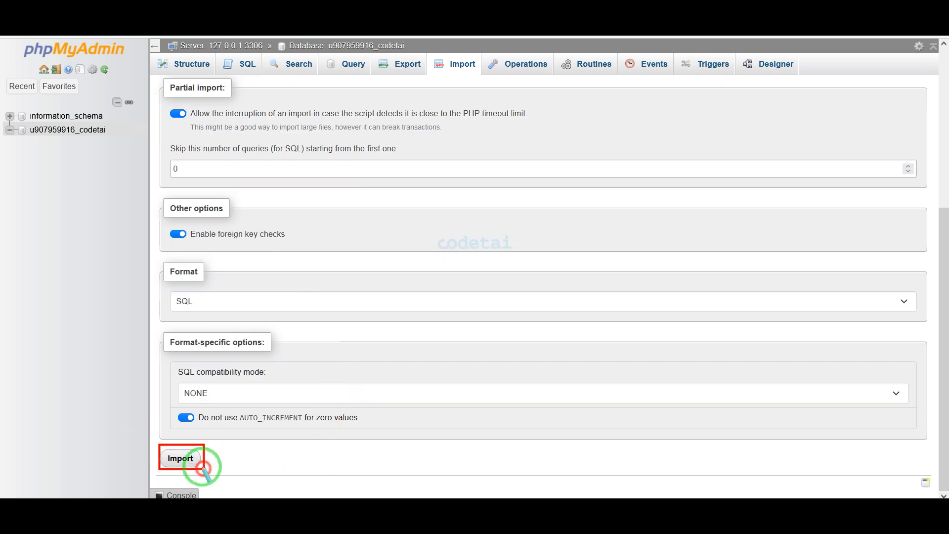
left_click(195, 460)
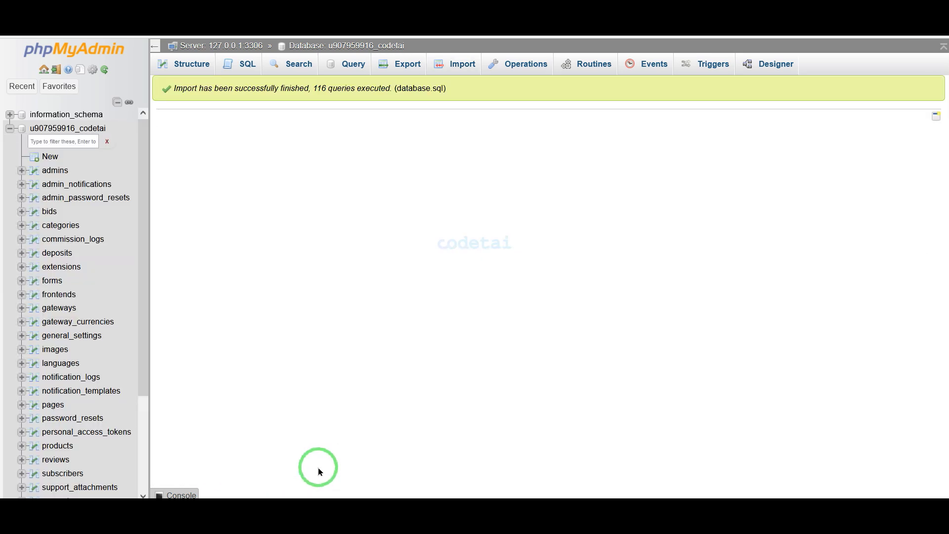
mouse_move(318, 451)
left_mouse_down()
mouse_move(206, 350)
mouse_move(2, 371)
left_mouse_up()
scroll(53, 395, "down", 3)
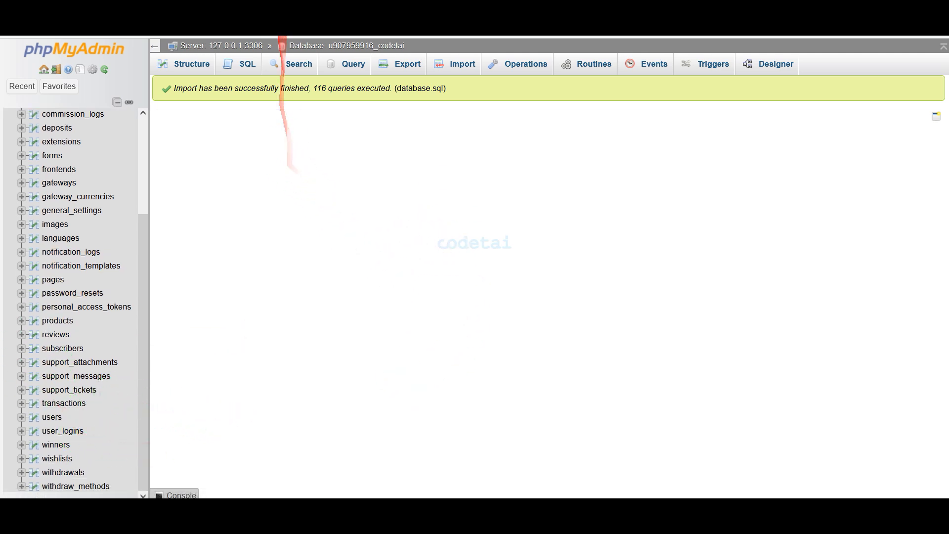
left_click(261, 29)
Open application/.env in the File Manager editor
left_click(250, 30)
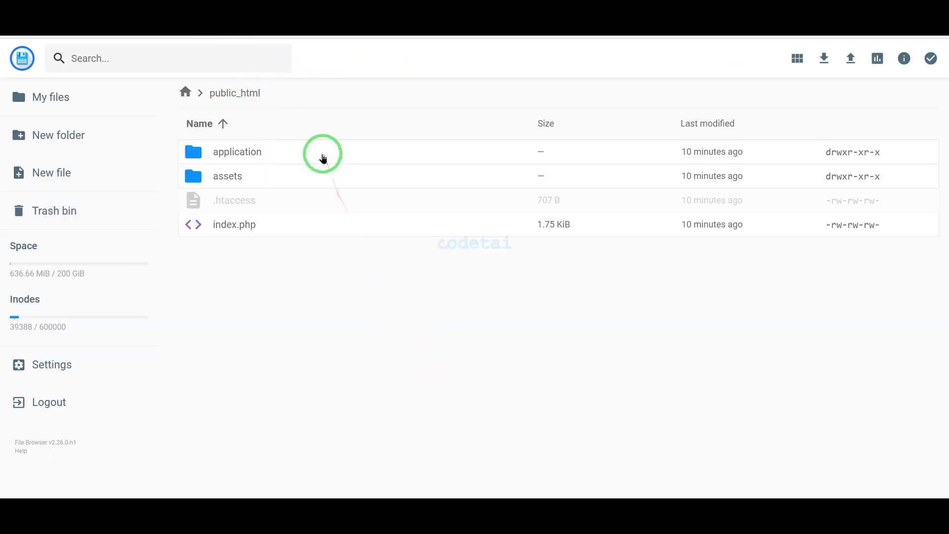
double_click(325, 160)
scroll(413, 397, "down", 3)
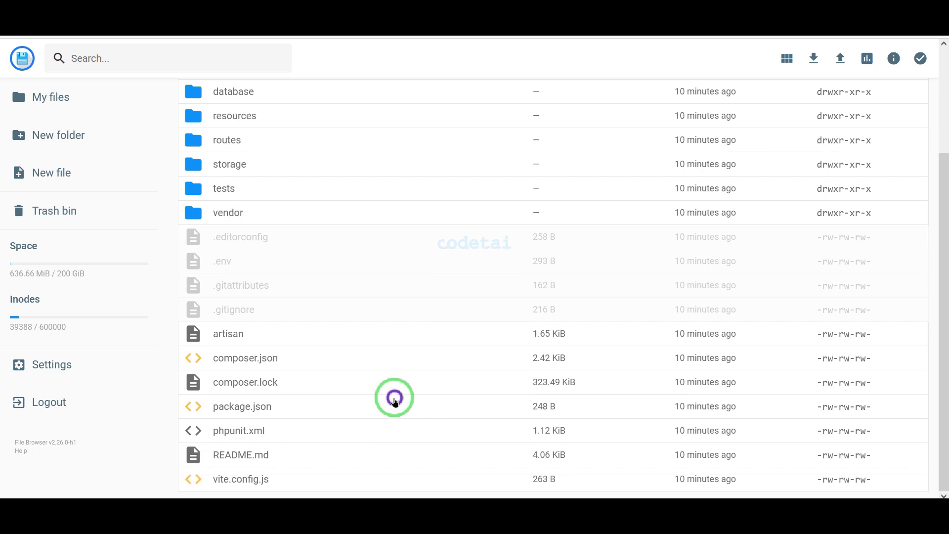
left_click(297, 268)
right_click(297, 267)
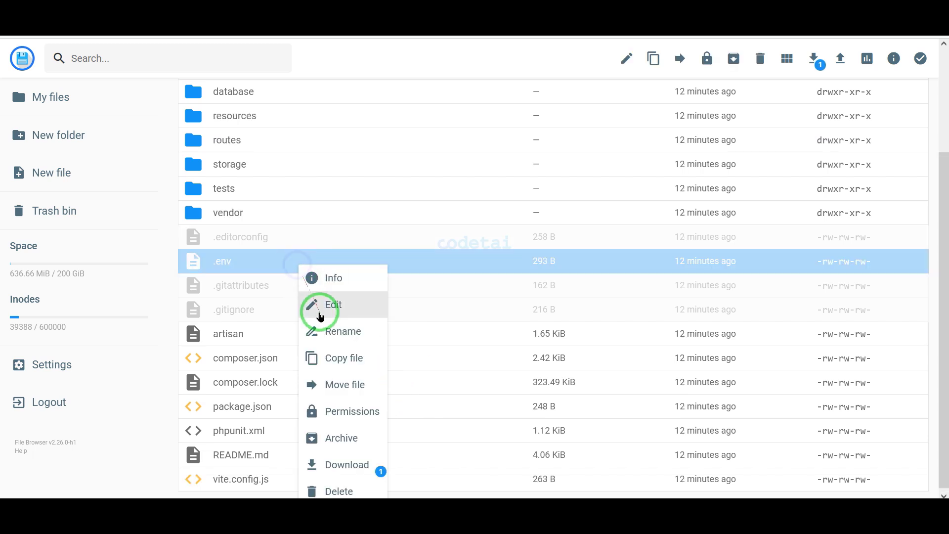
left_click(321, 316)
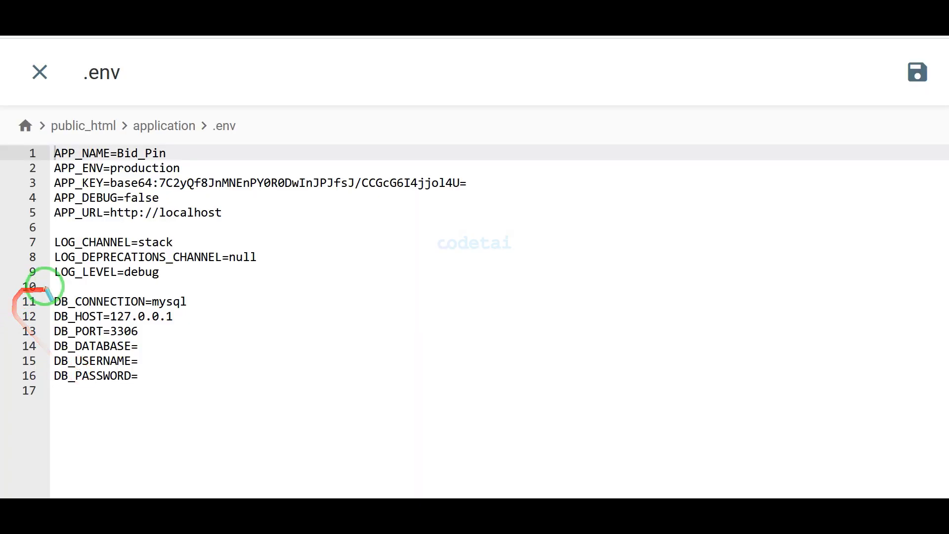
Fill DB_PASSWORD with the new database password and DB_DATABASE with codetai
left_click_drag(45, 288, 198, 418)
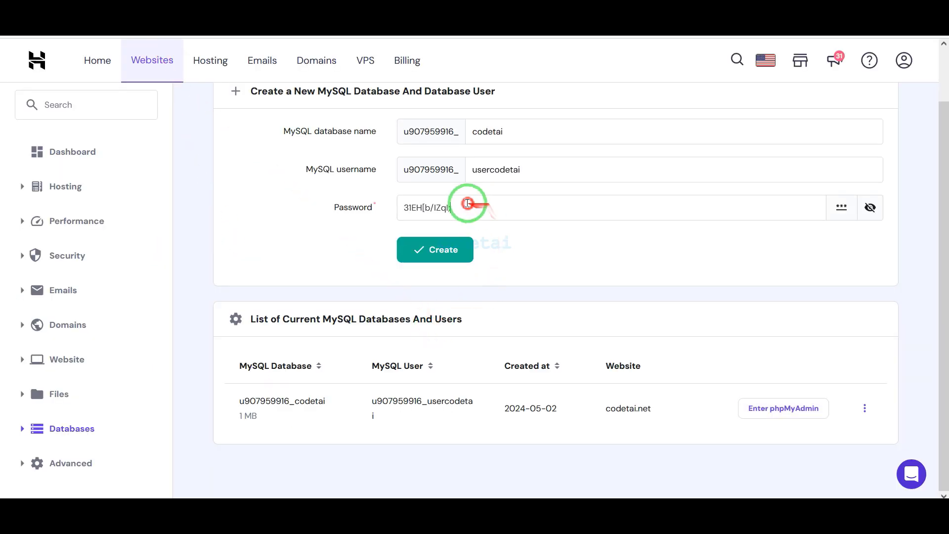
left_click_drag(470, 203, 404, 208)
right_click(435, 216)
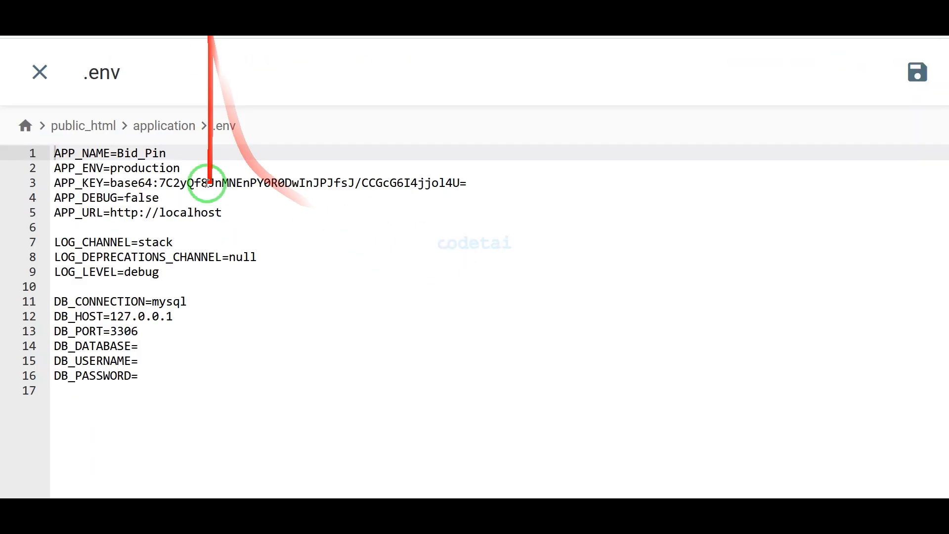
left_click(137, 377)
right_click(140, 377)
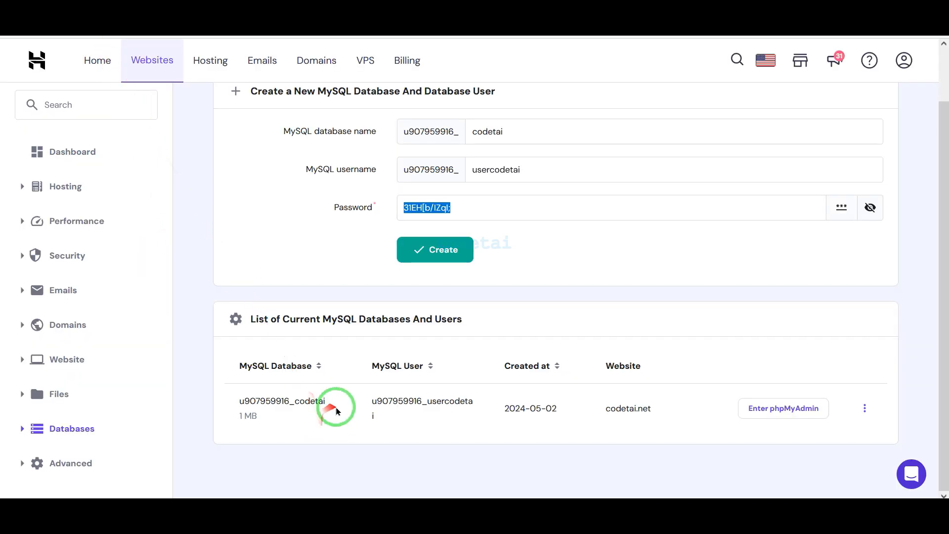
double_click(276, 401)
key("ctrl+c")
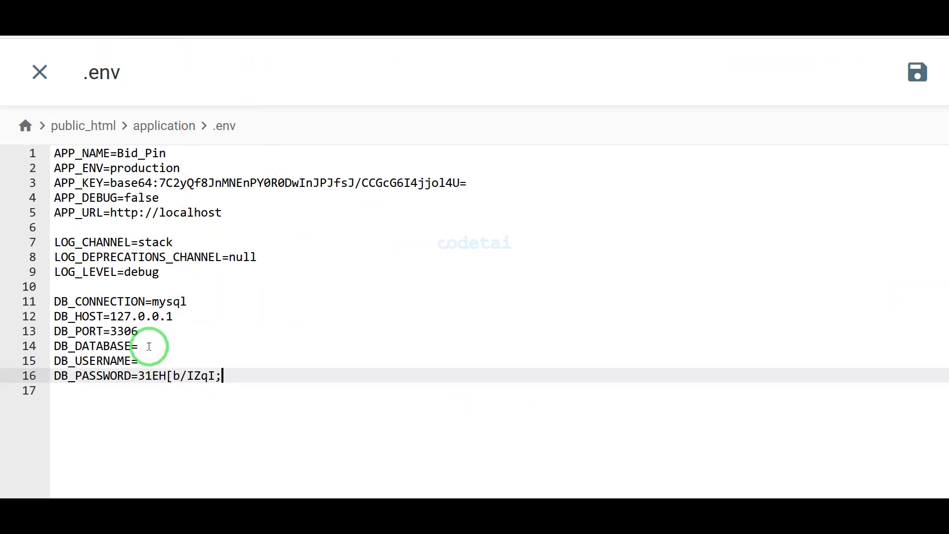
left_click(150, 345)
right_click(150, 346)
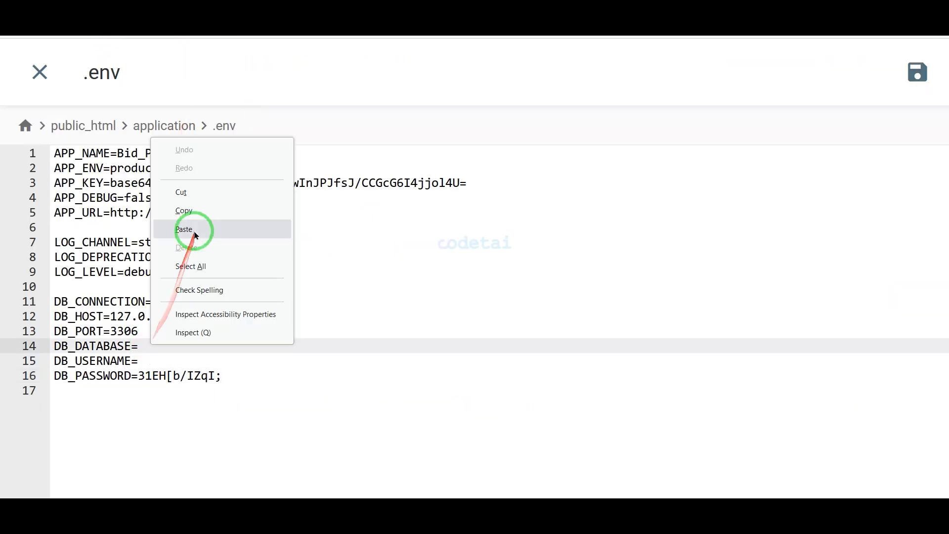
left_click(184, 229)
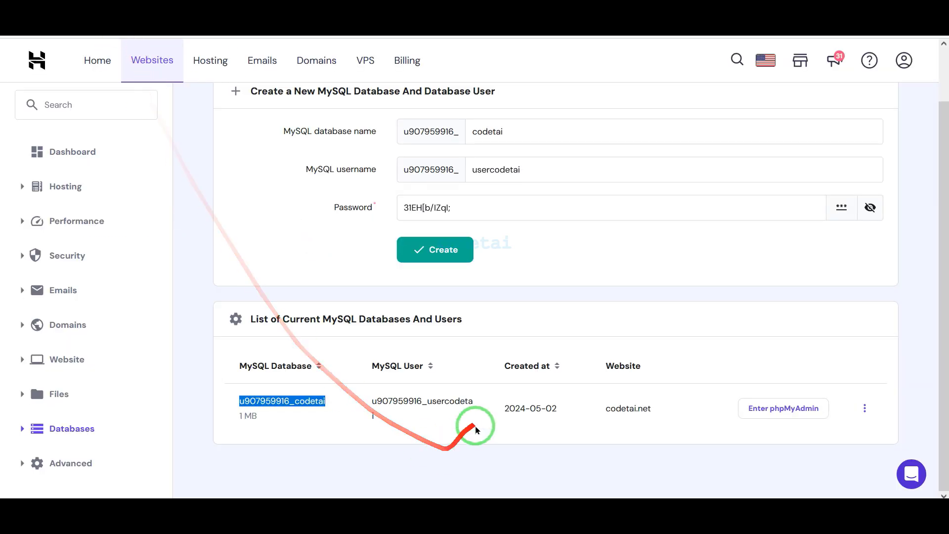
Set DB_USERNAME to usercodetai and save the .env file
left_click_drag(476, 400, 360, 398)
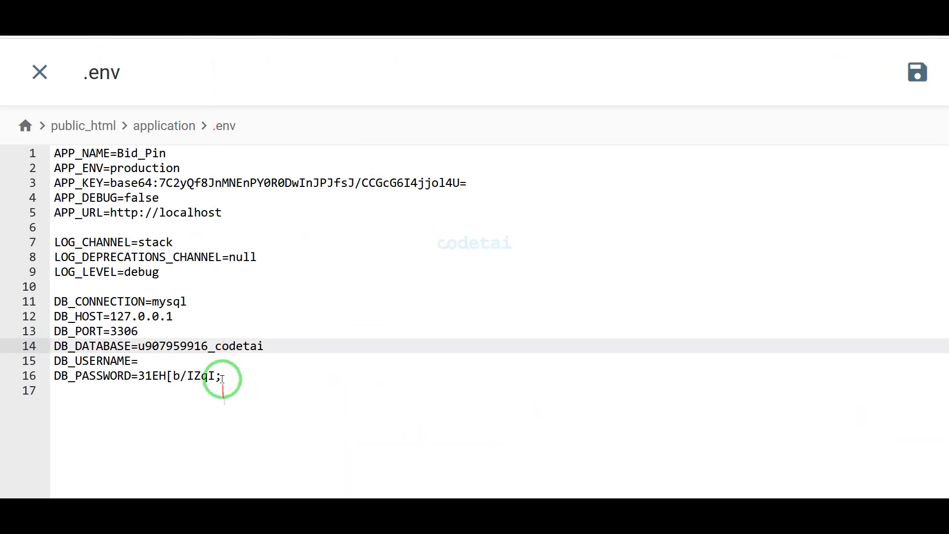
left_click(155, 361)
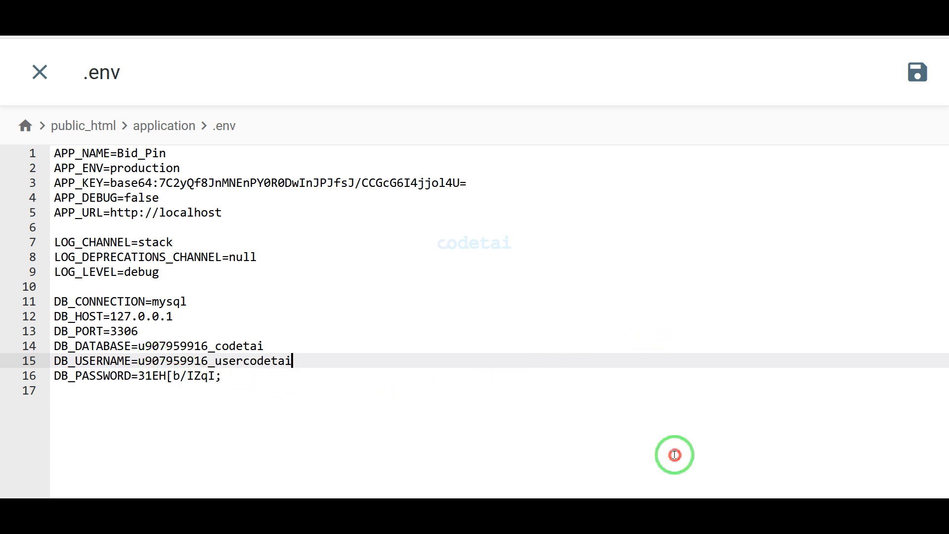
left_click(918, 72)
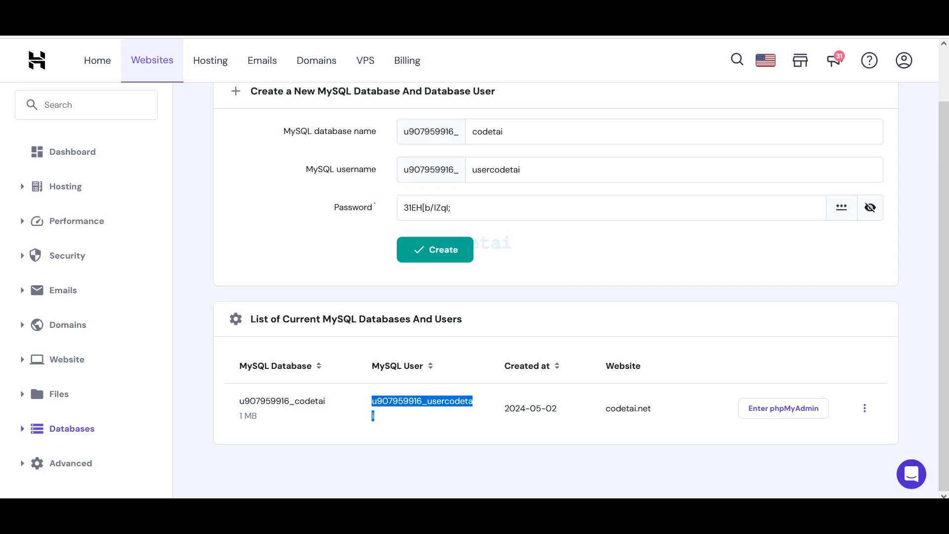
left_click(216, 38)
Load codetai.net and scroll down through the live Bid_Pin homepage
type("codetai")
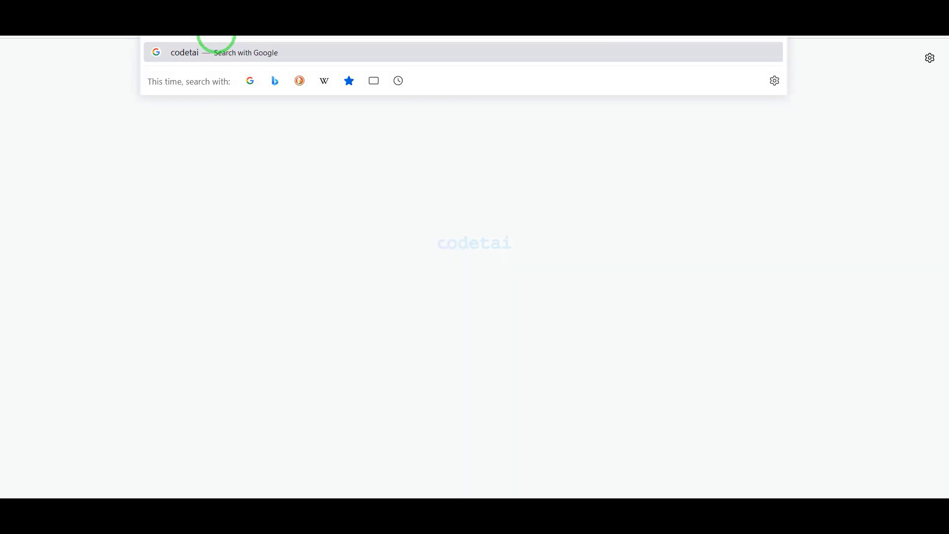
type(".net")
key("Return")
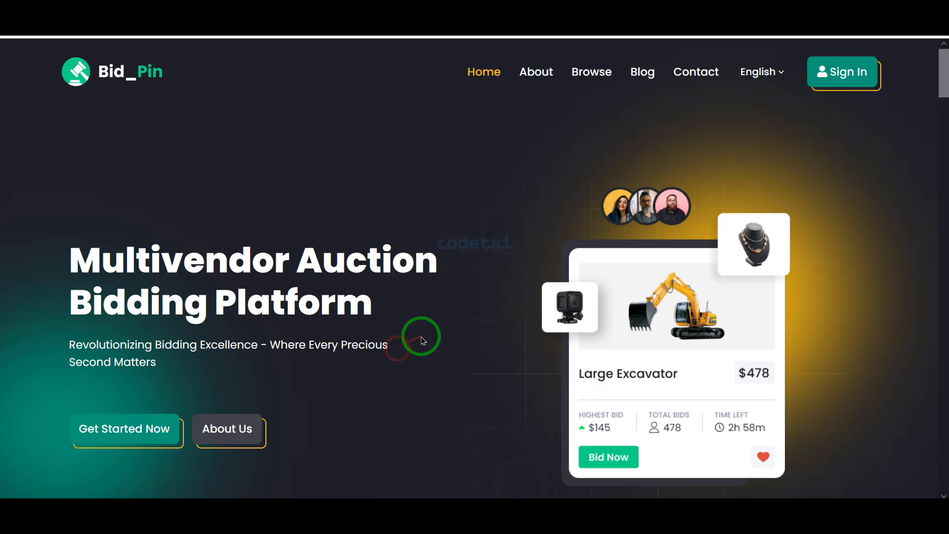
scroll(422, 337, "down", 10)
scroll(596, 381, "down", 20)
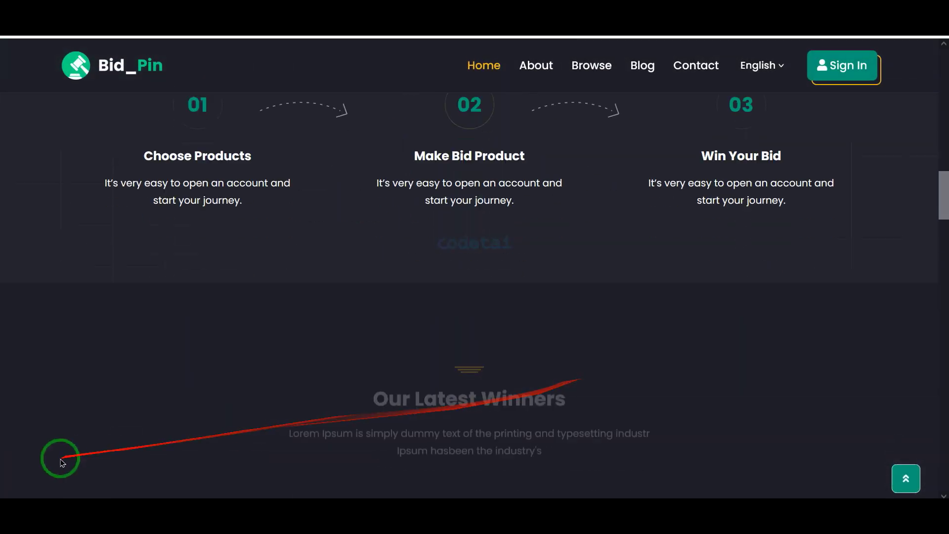
left_click_drag(943, 317, 944, 49)
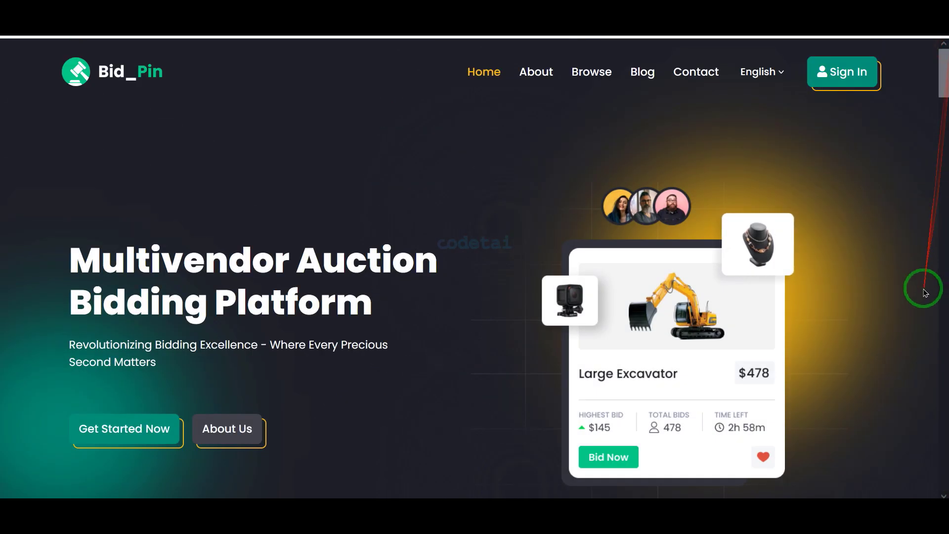
Go to codetai.net/admin and sign in with the default admin username and password
left_click(399, 39)
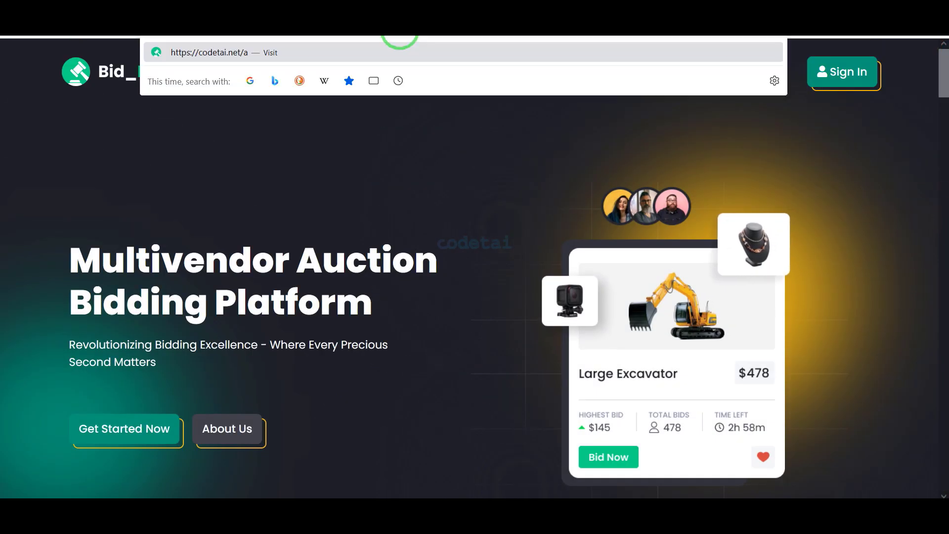
key("Return")
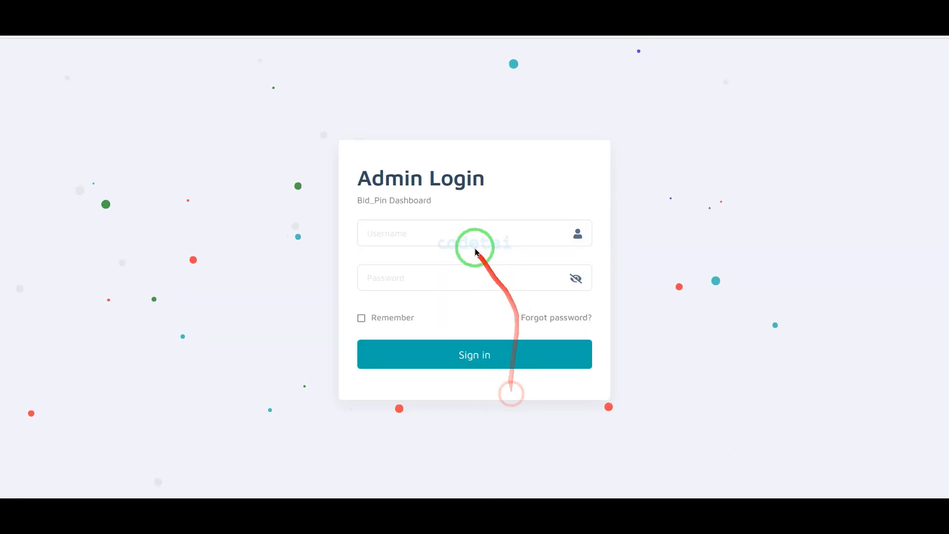
type("admi")
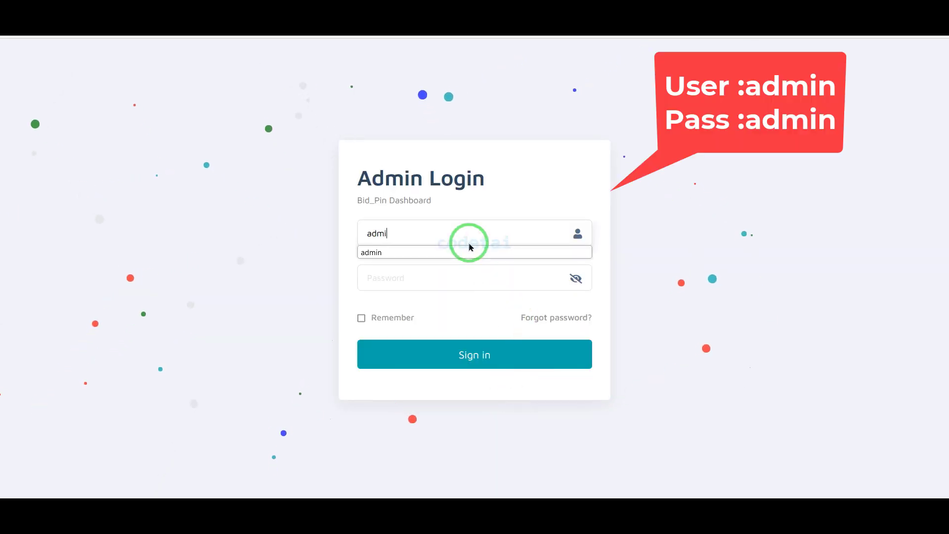
type("n")
left_click(480, 280)
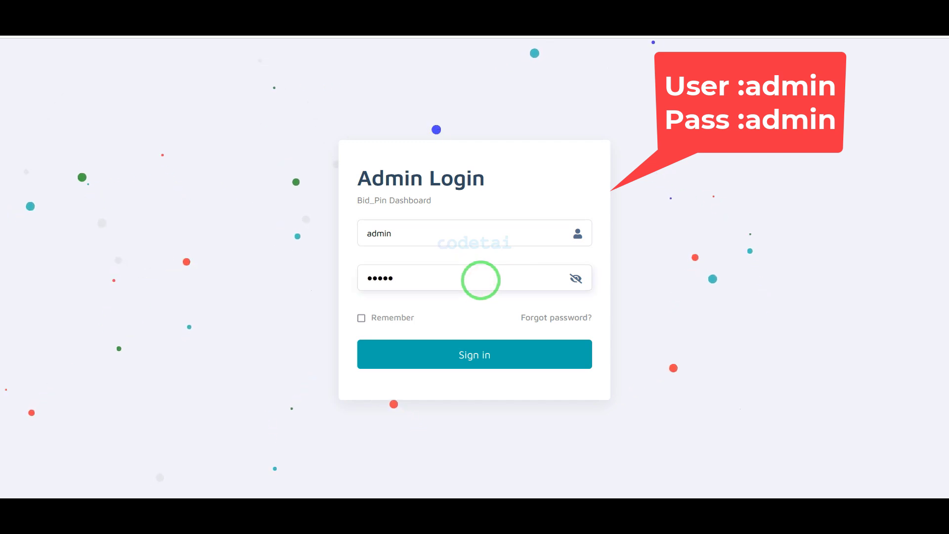
left_click(458, 356)
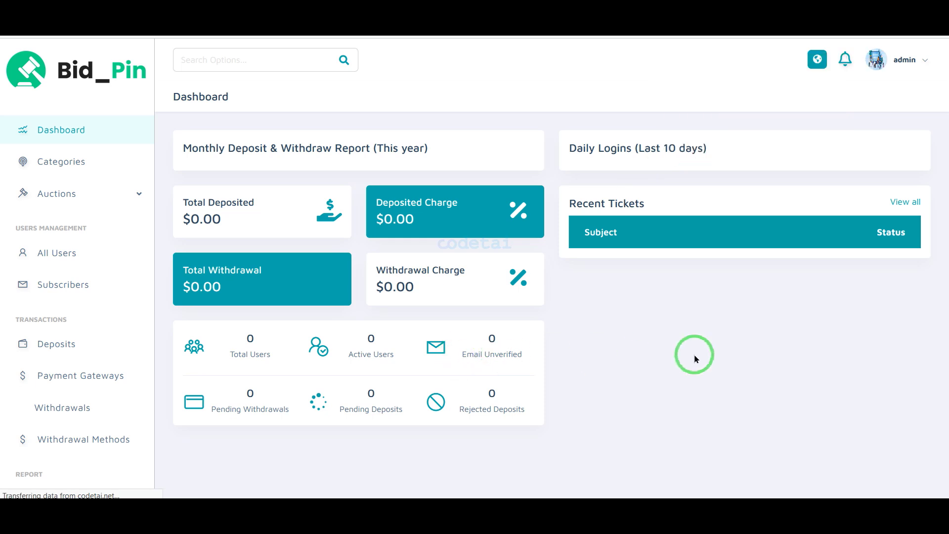
left_click_drag(637, 311, 777, 206)
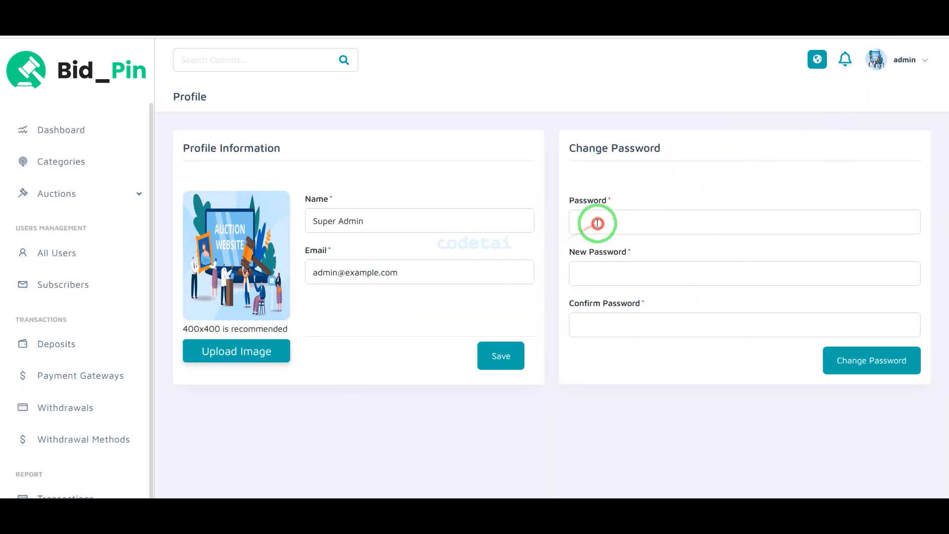
Enter and confirm a new admin password and submit the change
left_click(627, 271)
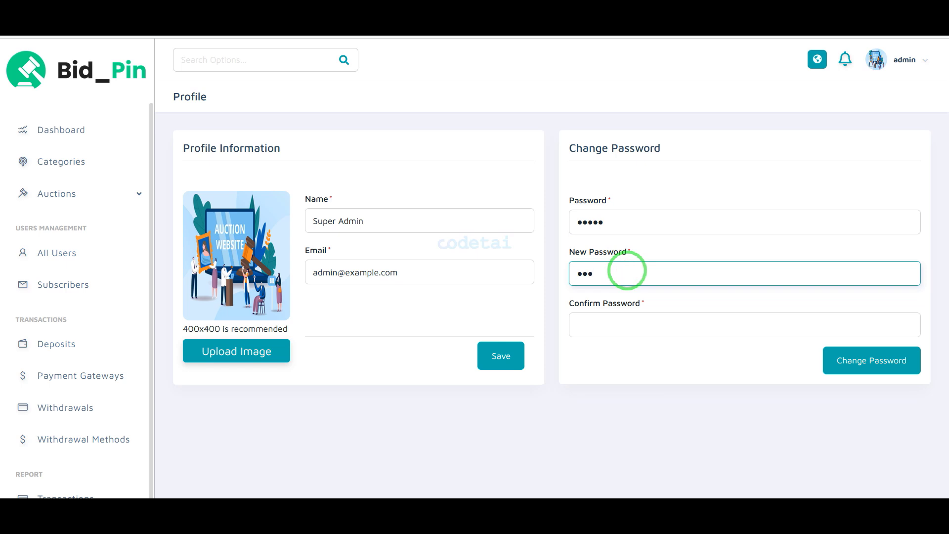
left_click(626, 325)
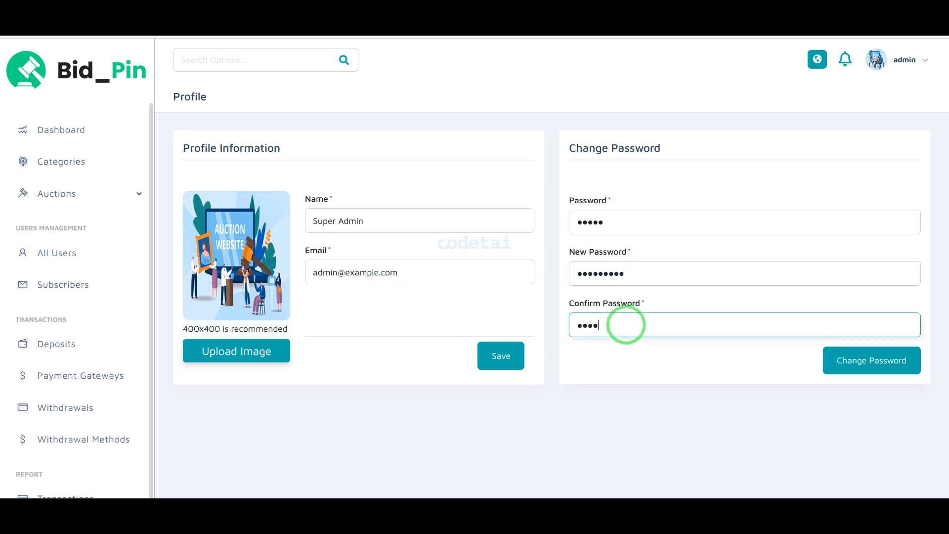
left_click(872, 360)
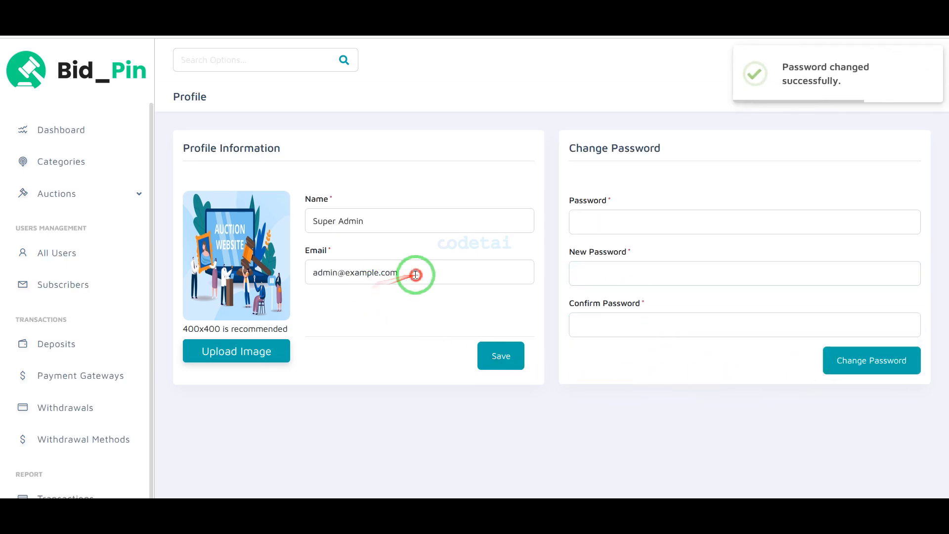
Replace the admin profile email, resubmit the password form, and save the profile
left_click(417, 273)
key("ctrl+a")
key("BackSpace")
left_click(325, 291)
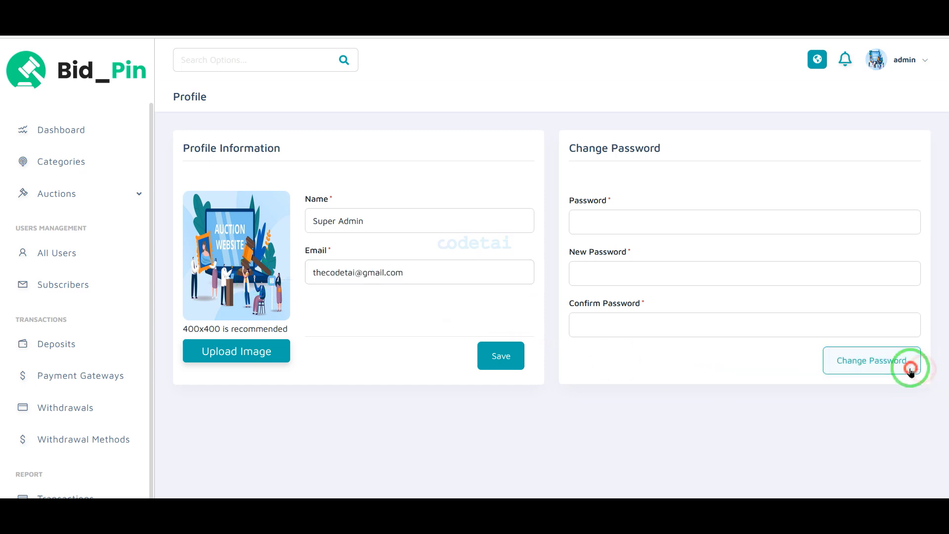
left_click(907, 364)
left_click(519, 355)
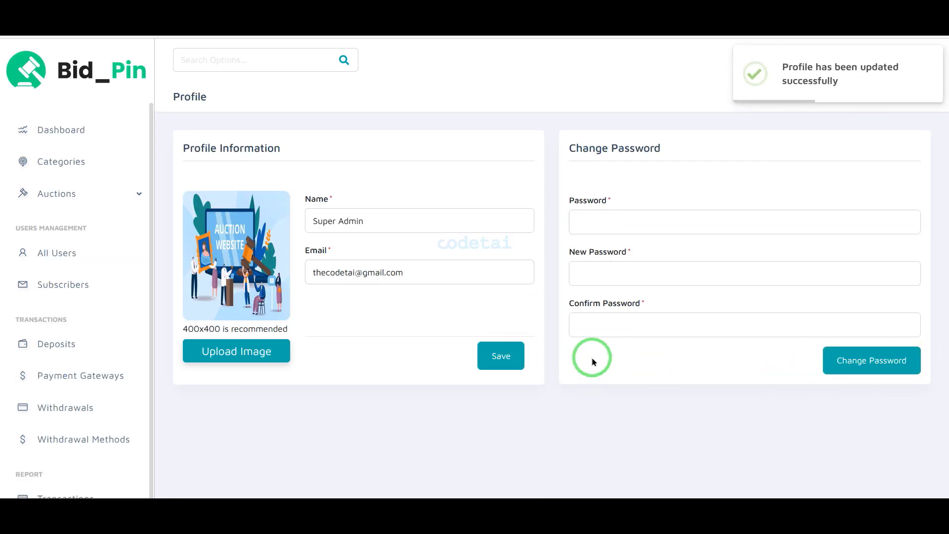
left_click(123, 139)
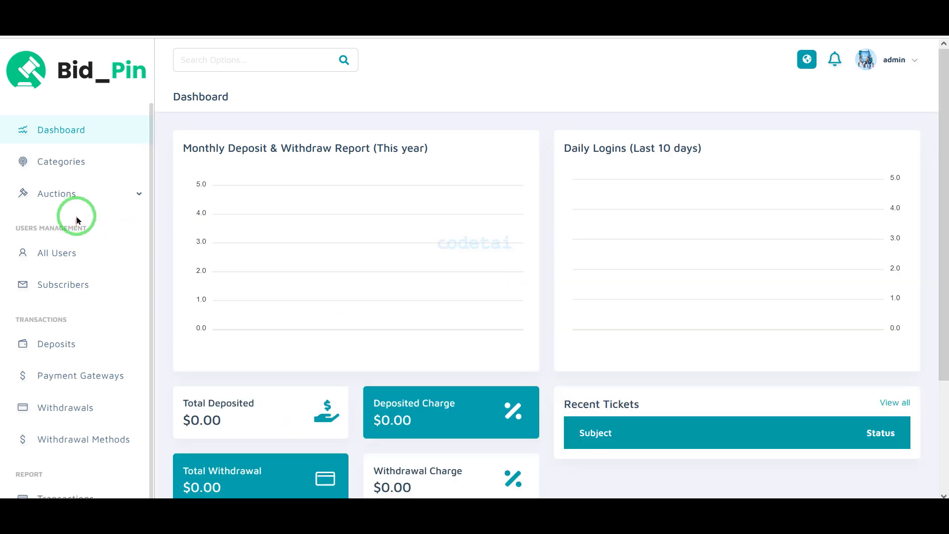
scroll(77, 257, "down", 15)
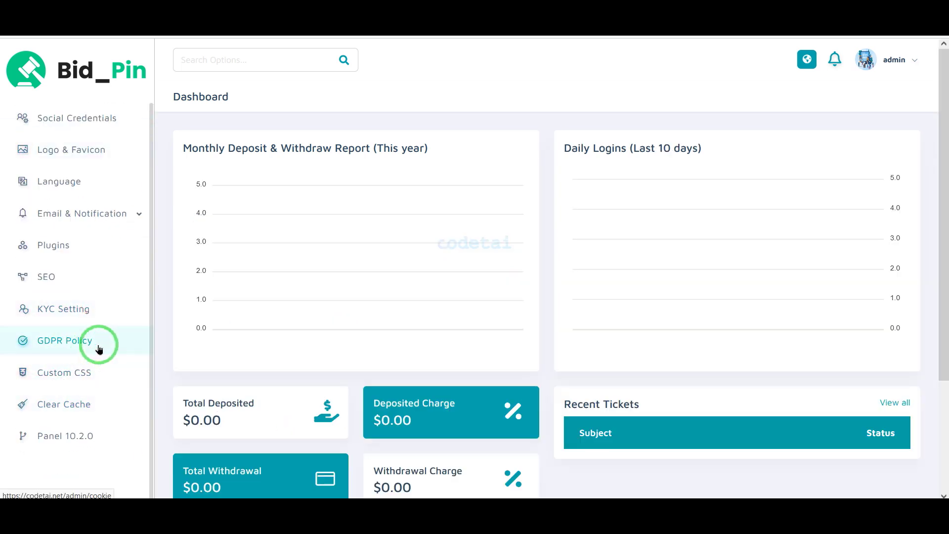
scroll(99, 349, "up", 15)
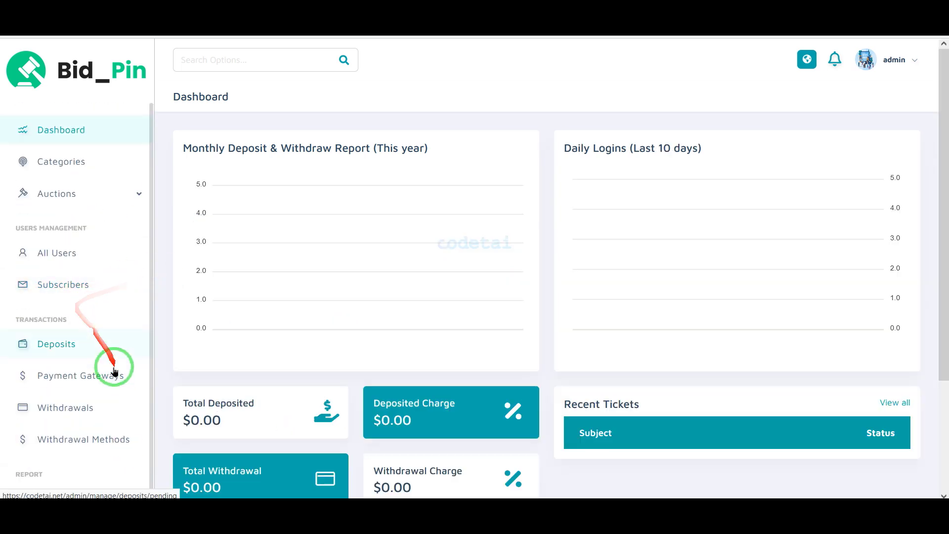
scroll(113, 371, "down", 8)
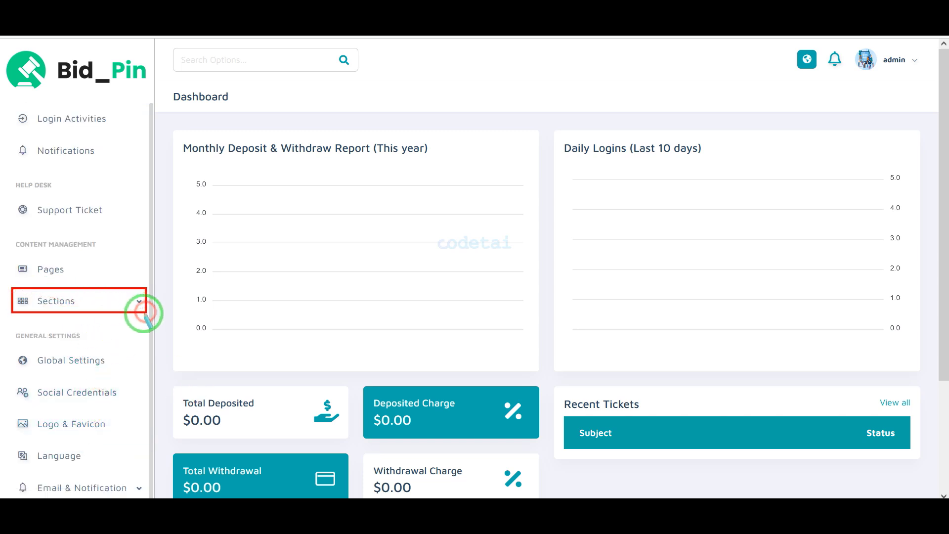
left_click(101, 311)
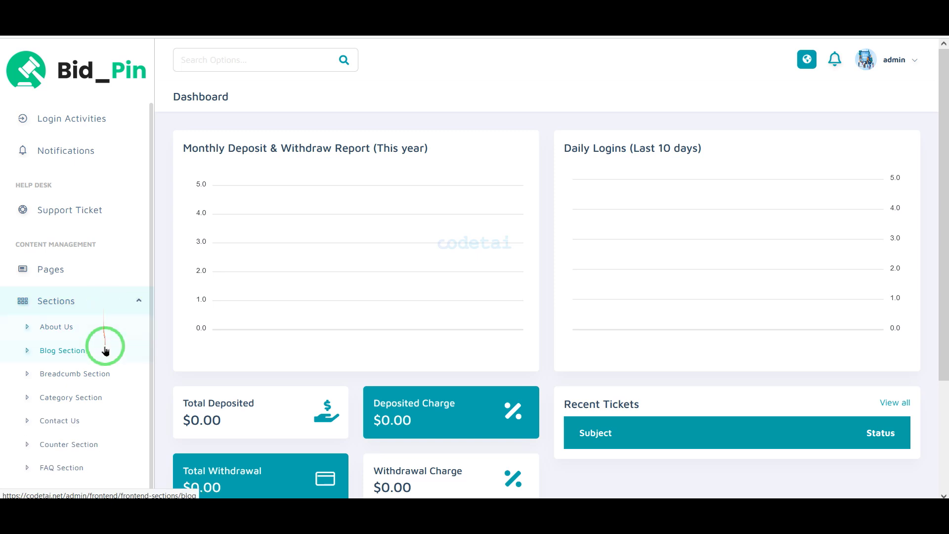
scroll(103, 349, "down", 10)
scroll(102, 345, "up", 8)
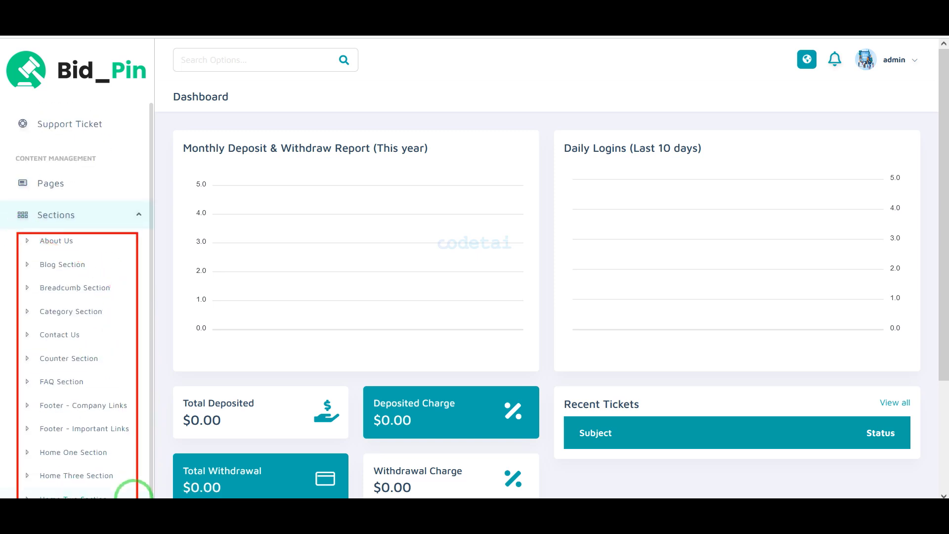
scroll(132, 465, "down", 10)
scroll(61, 423, "up", 15)
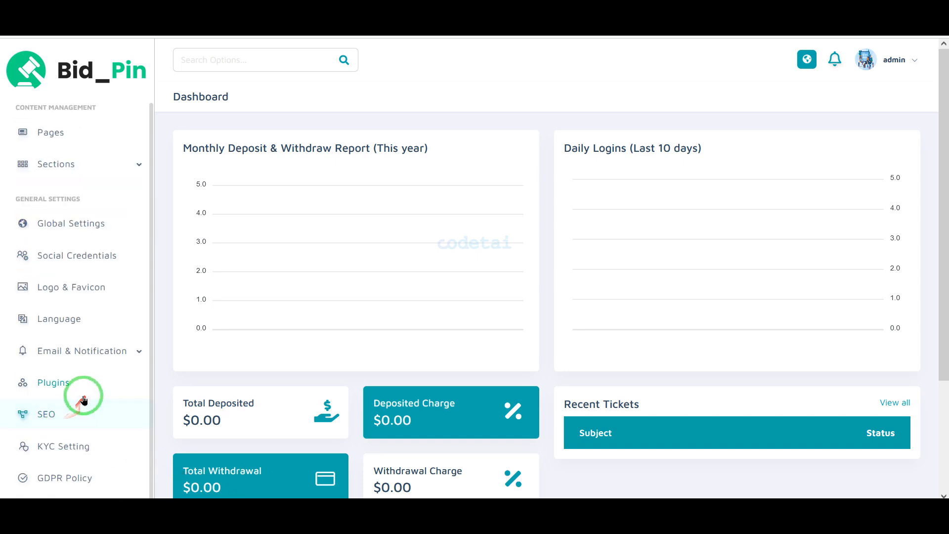
scroll(126, 247, "down", 3)
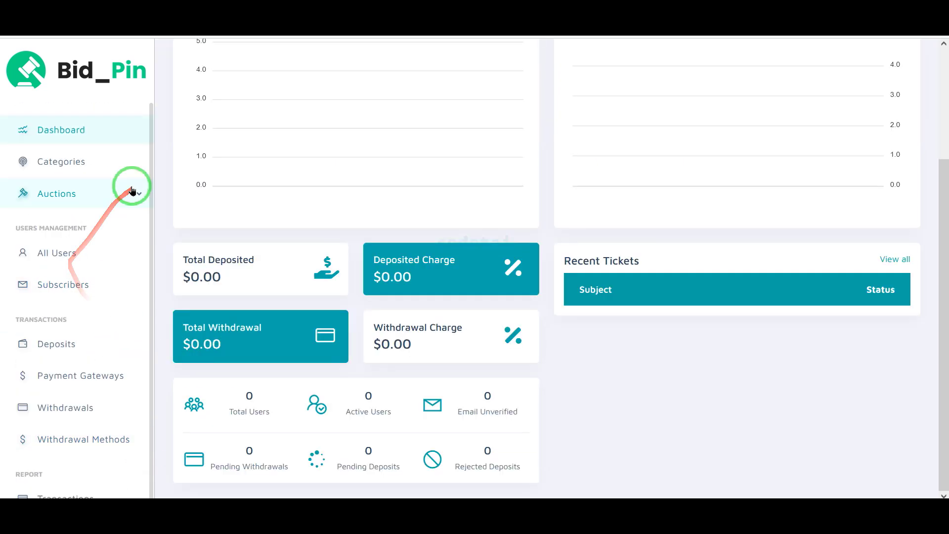
left_click(131, 191)
scroll(60, 330, "down", 3)
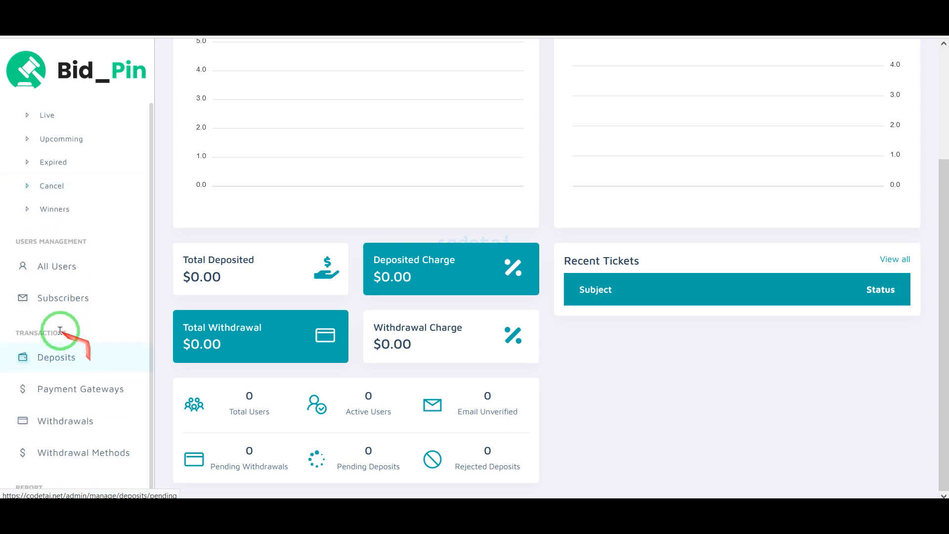
scroll(96, 398, "down", 2)
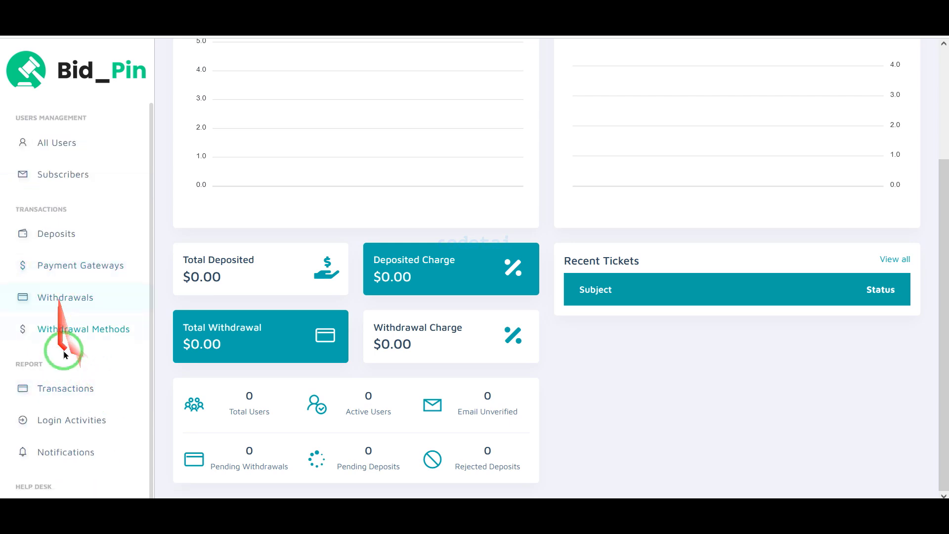
scroll(69, 395, "down", 2)
scroll(86, 395, "down", 2)
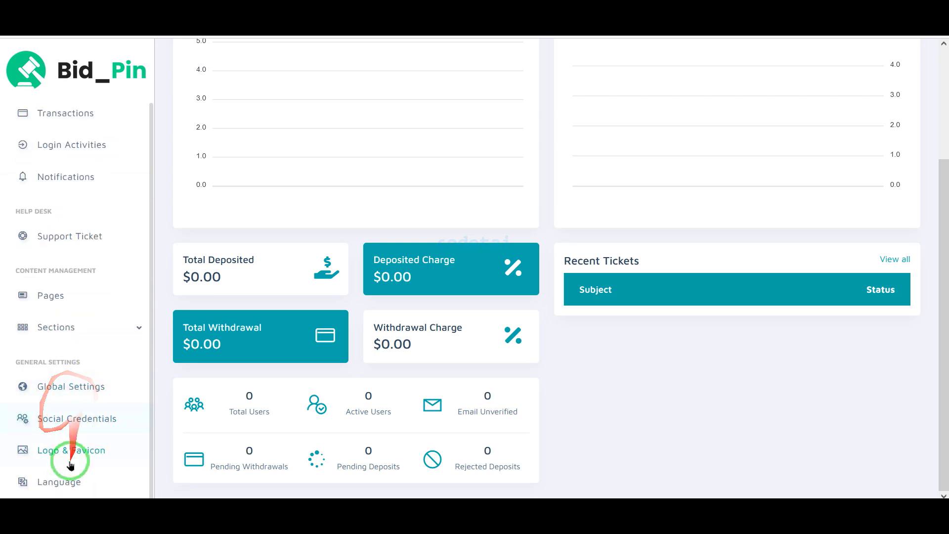
scroll(70, 465, "down", 4)
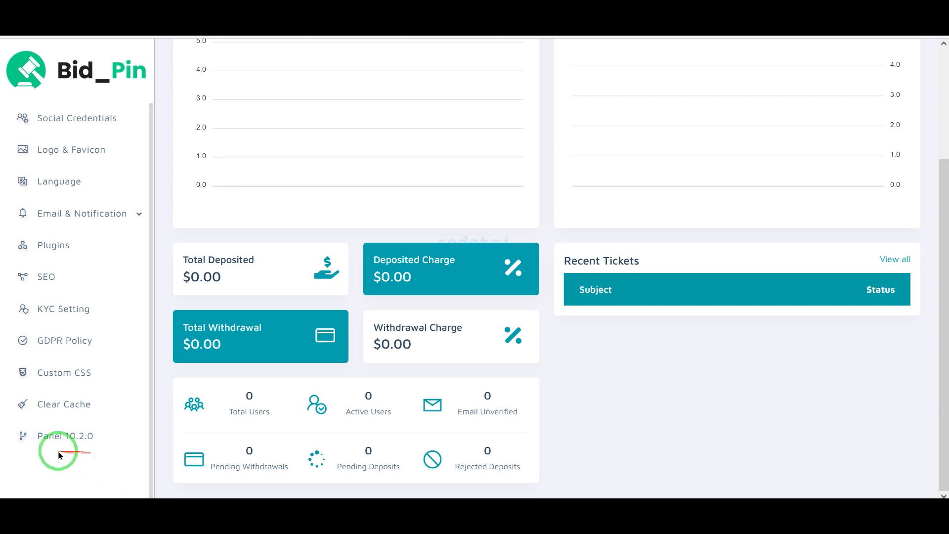
scroll(69, 426, "up", 8)
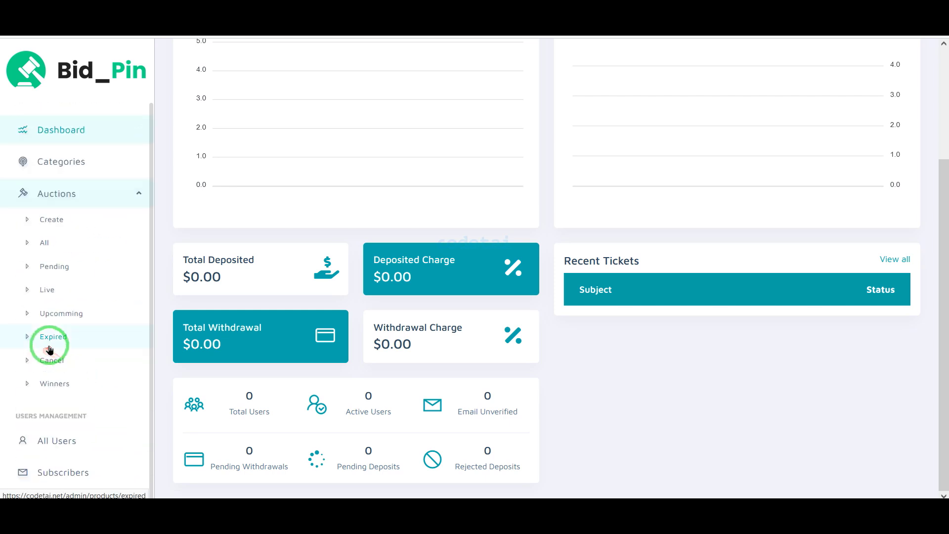
scroll(944, 315, "up", 1)
scroll(945, 314, "up", 3)
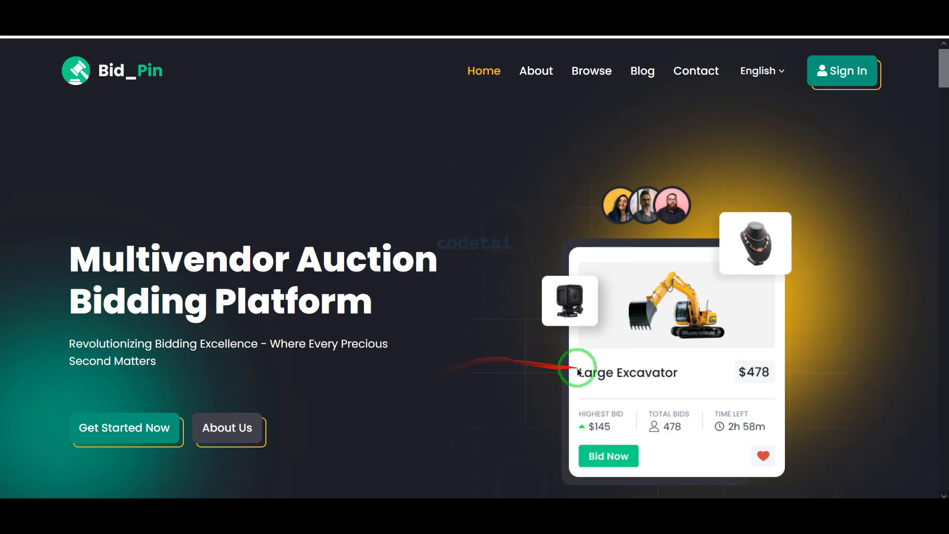
Scroll the Bid_Pin homepage through auctions, winners, FAQ and footer, then back to the top
scroll(176, 297, "down", 5)
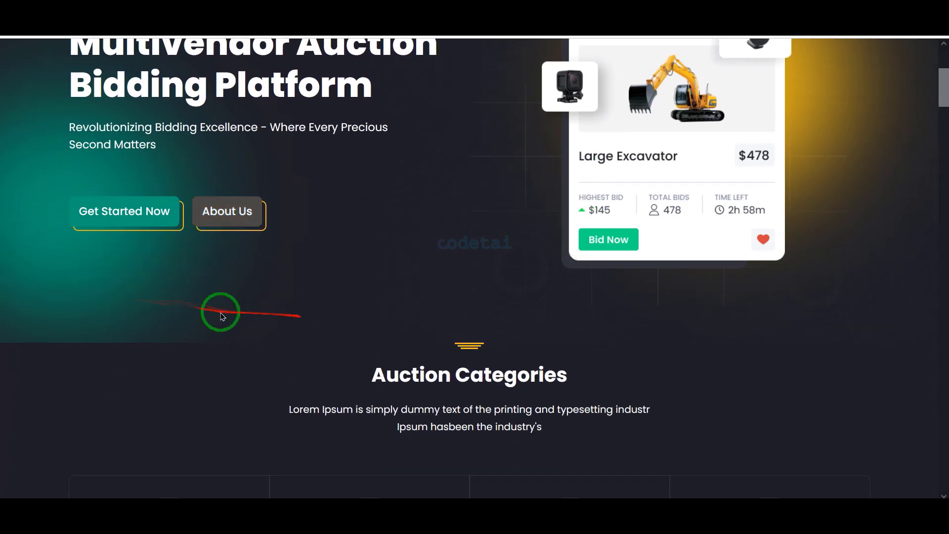
scroll(222, 317, "down", 15)
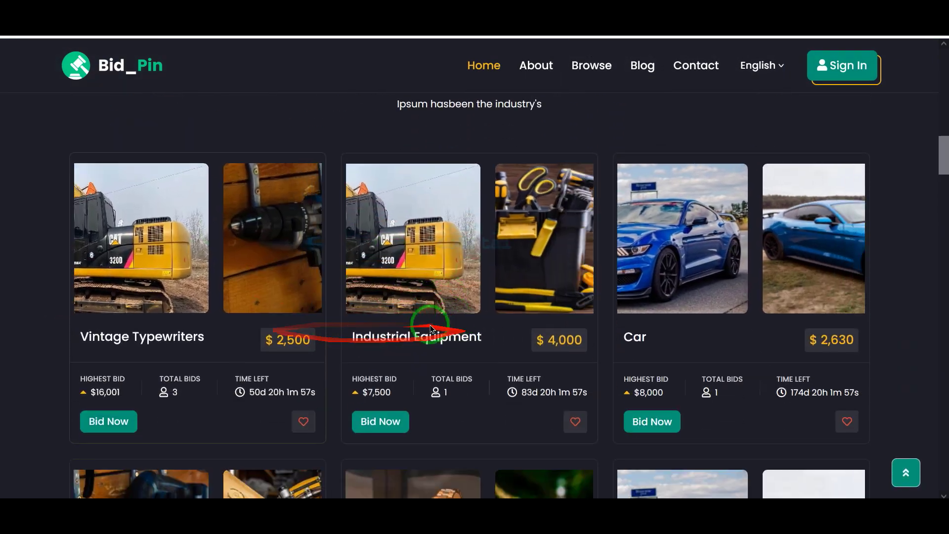
scroll(431, 328, "down", 8)
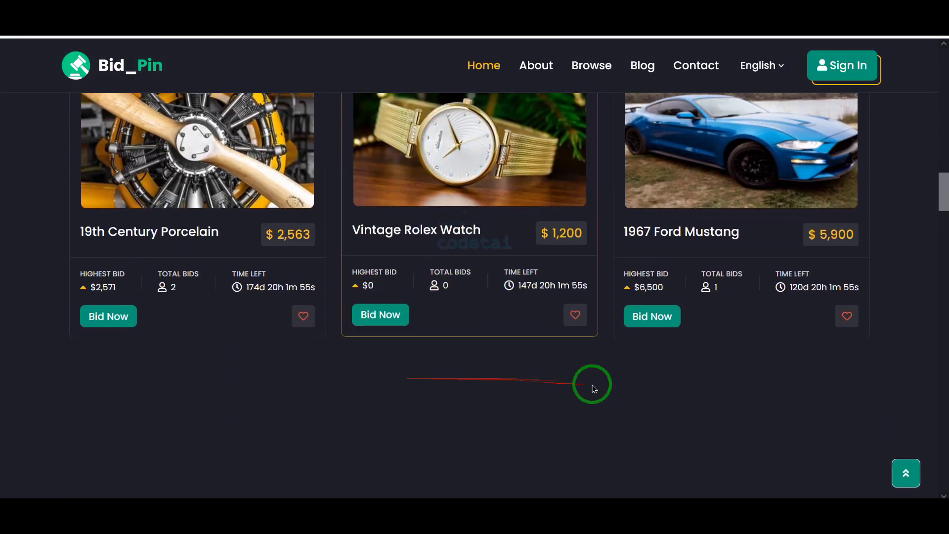
scroll(594, 389, "down", 5)
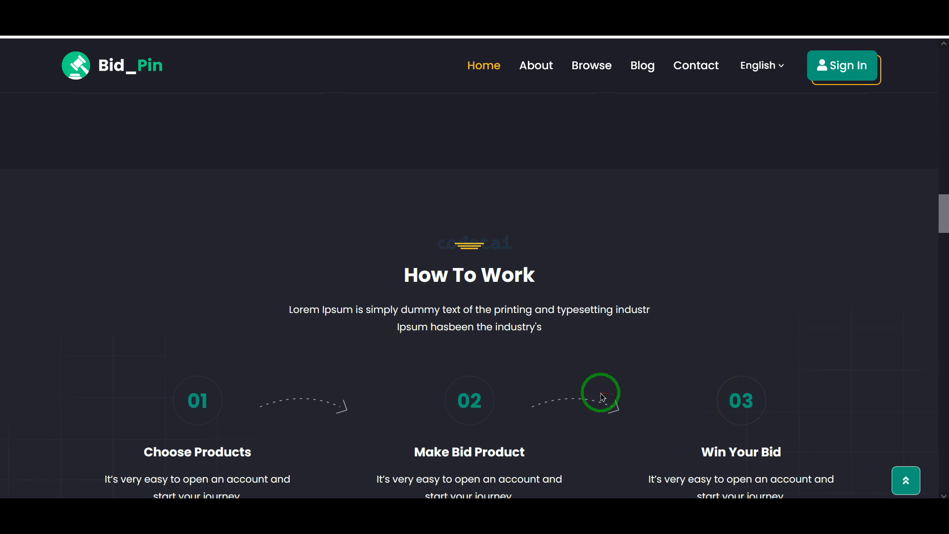
scroll(593, 393, "down", 10)
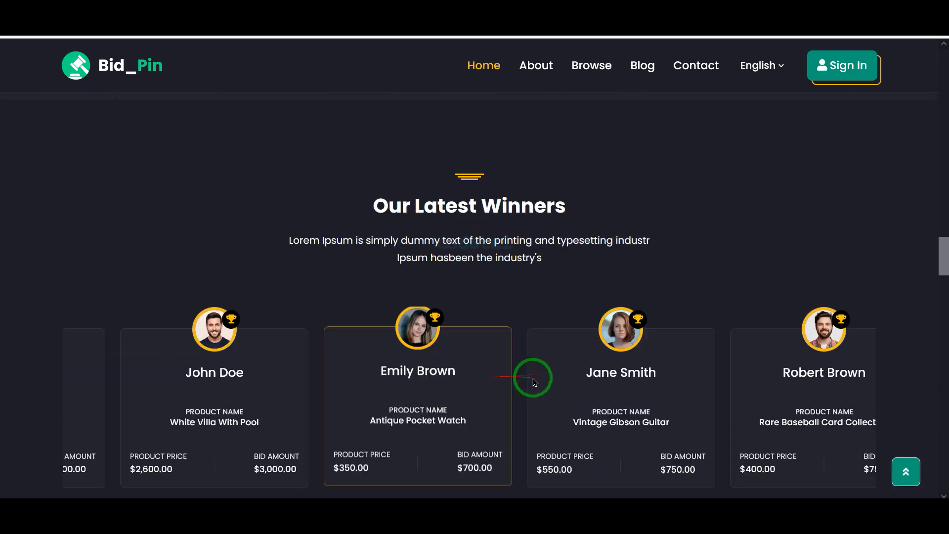
scroll(534, 382, "down", 1)
left_click_drag(392, 333, 79, 344)
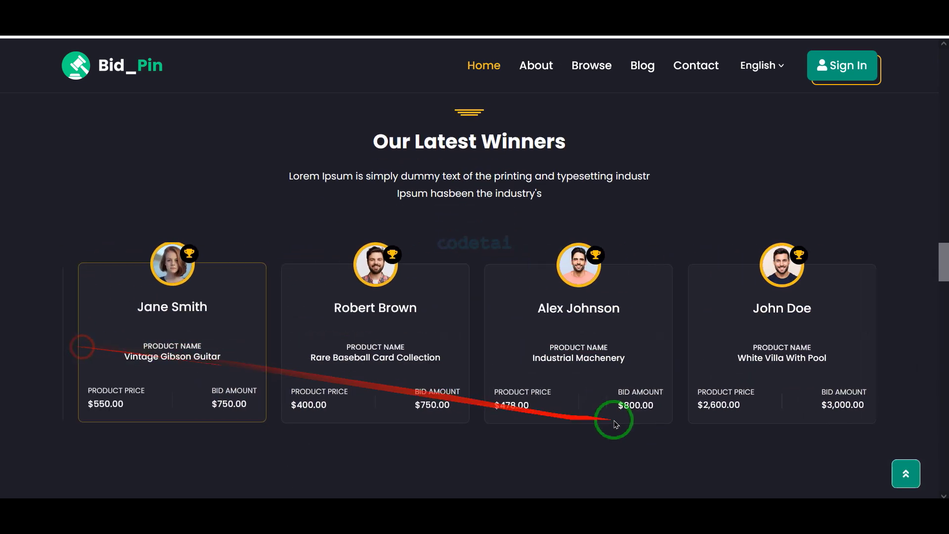
scroll(812, 409, "down", 8)
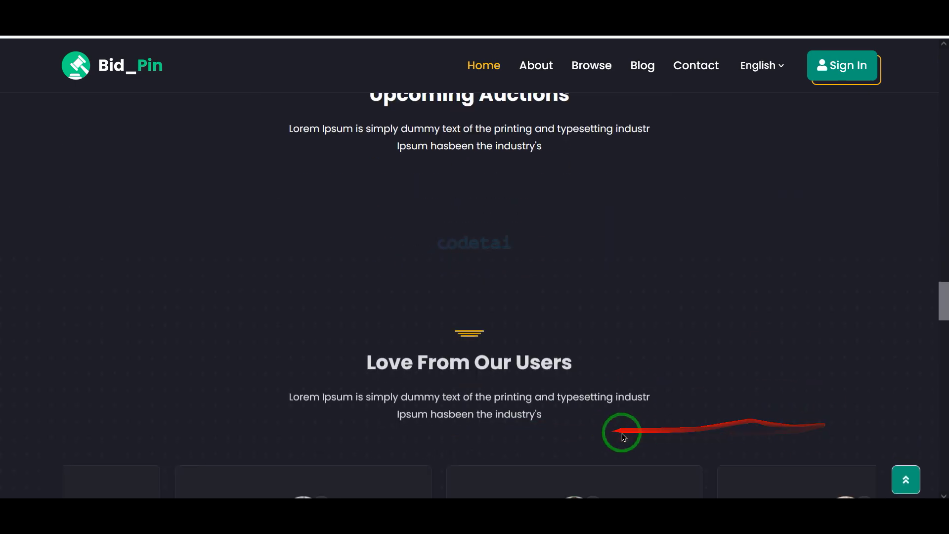
scroll(624, 437, "down", 18)
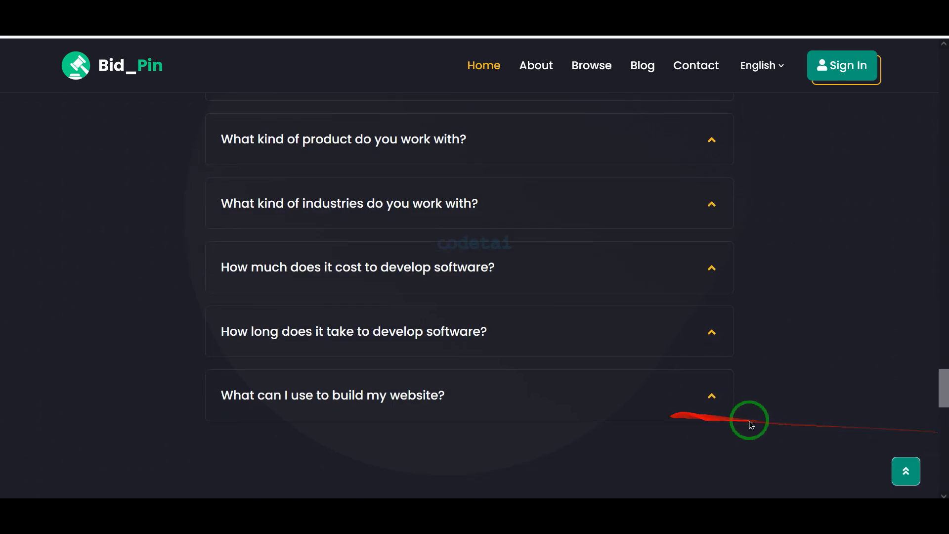
scroll(752, 424, "down", 15)
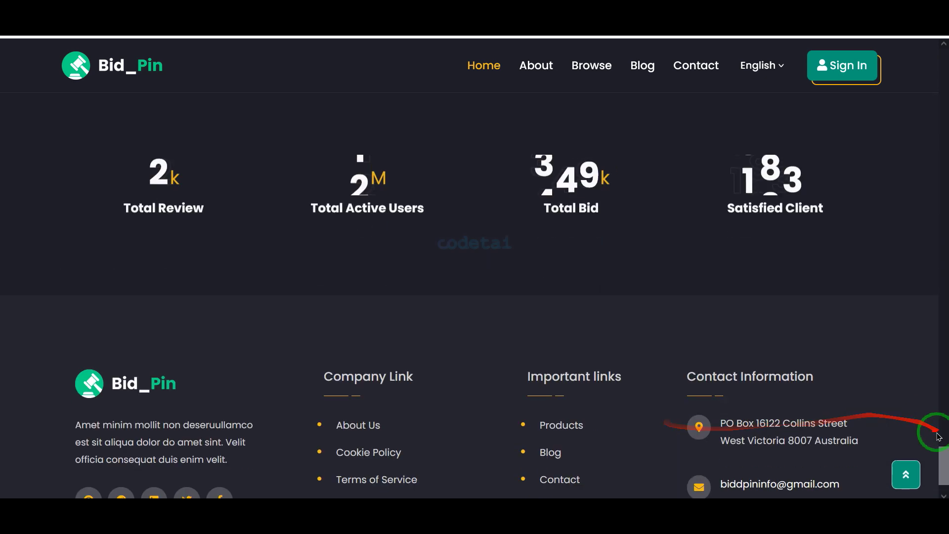
scroll(791, 437, "down", 2)
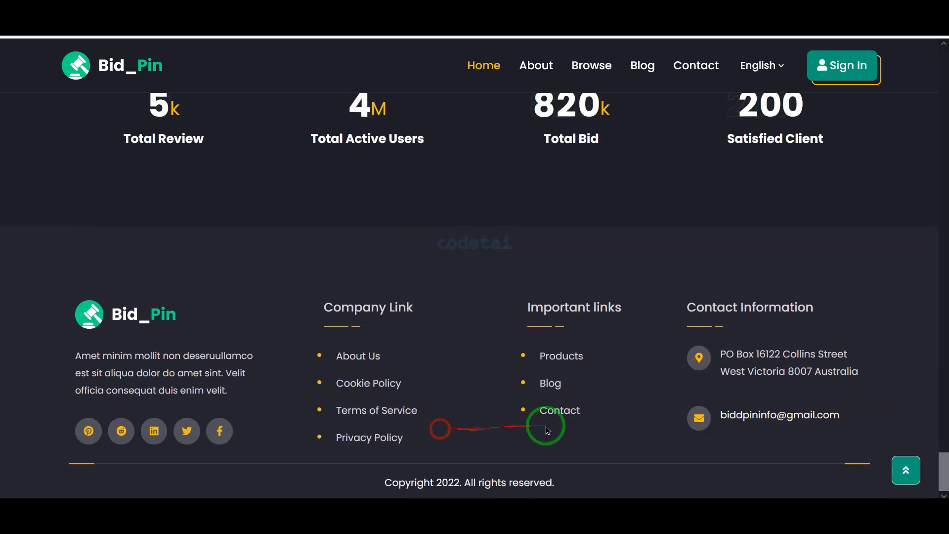
scroll(677, 417, "up", 5)
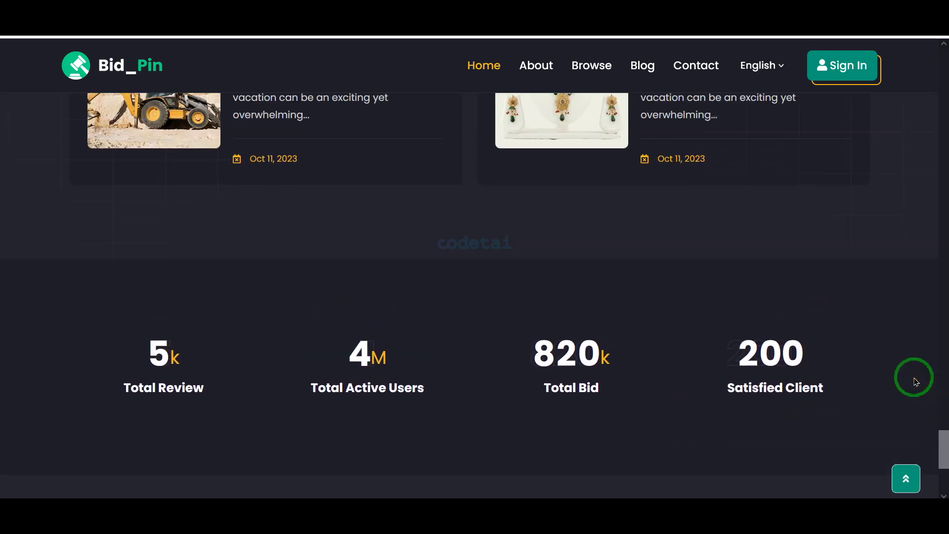
scroll(916, 382, "up", 10)
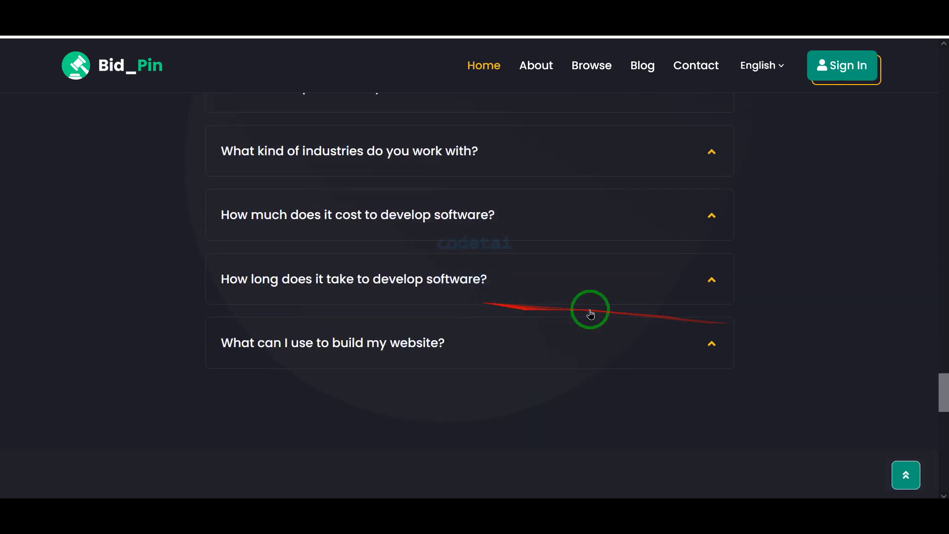
scroll(591, 314, "up", 12)
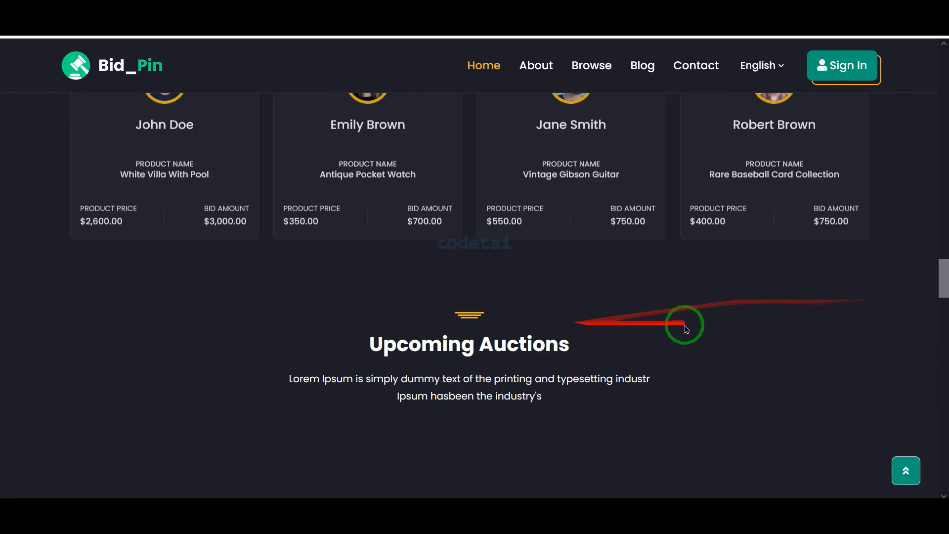
scroll(643, 336, "up", 15)
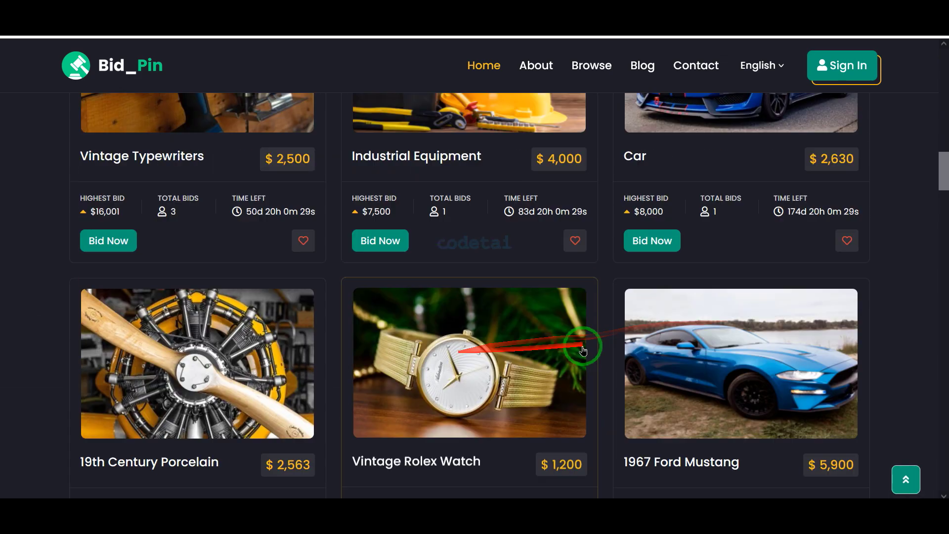
scroll(584, 350, "up", 10)
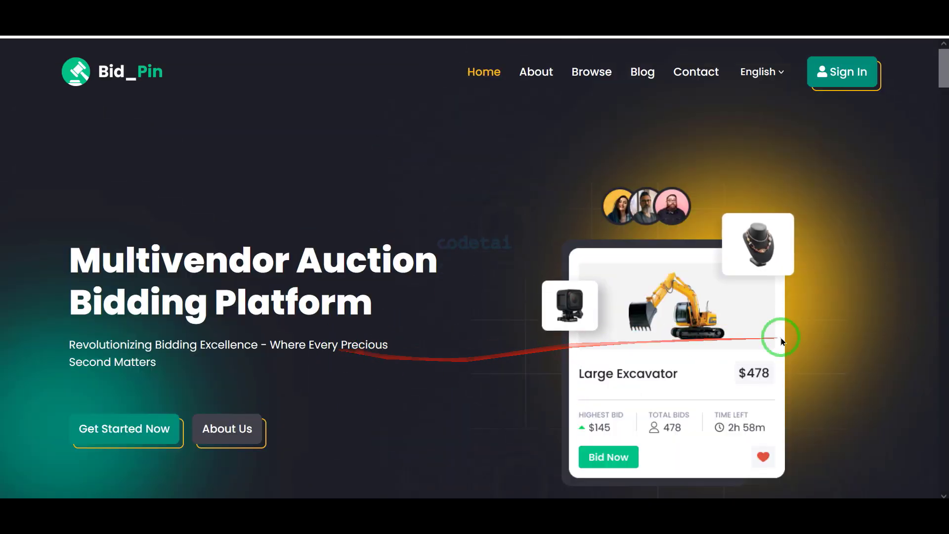